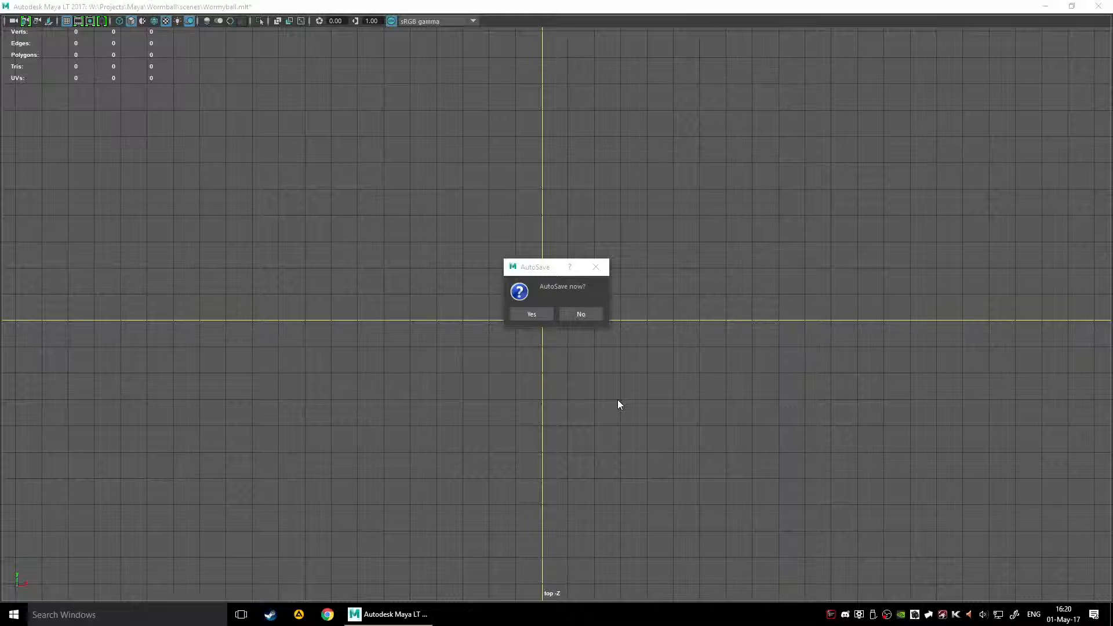
Step: Decline the autosave
left_click(599, 316)
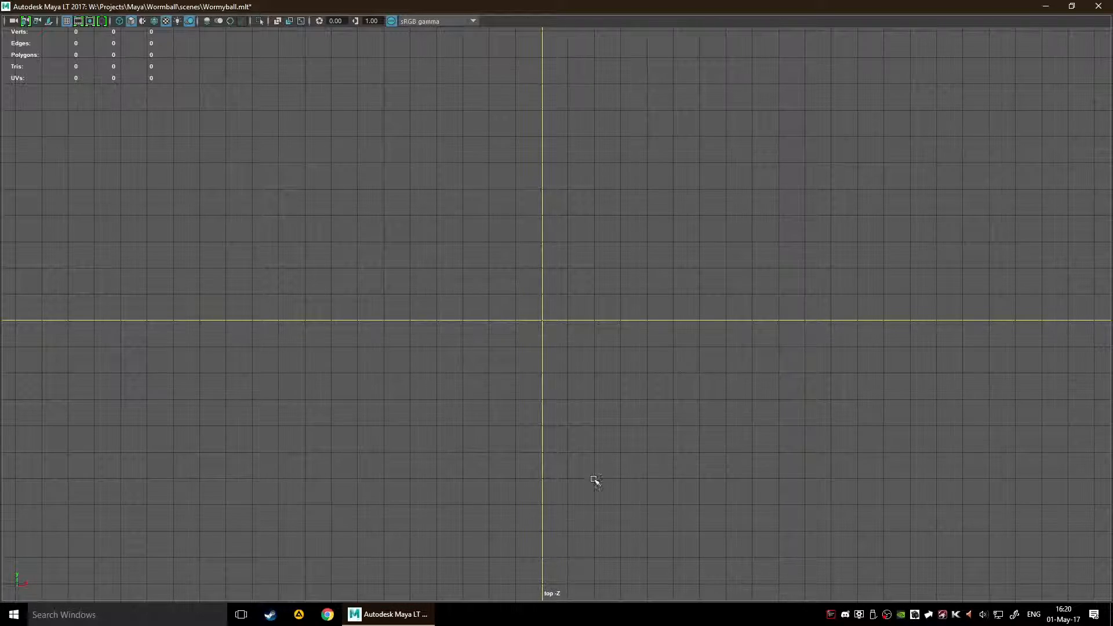
scroll(557, 337, "up", 2)
scroll(555, 342, "up", 2)
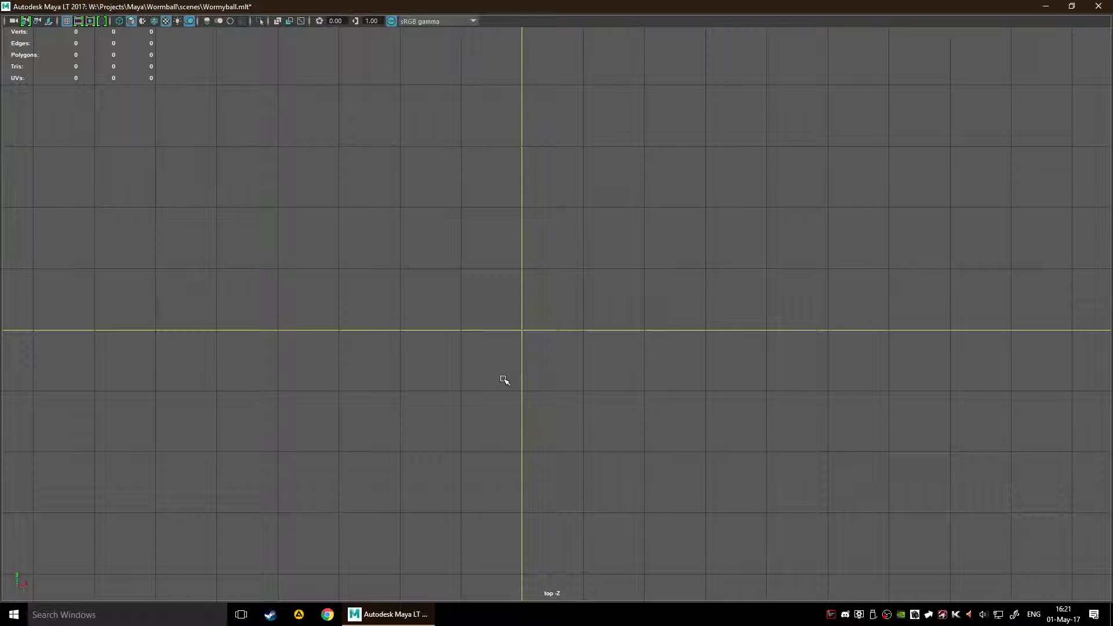
scroll(423, 391, "down", 2)
scroll(426, 387, "up", 4)
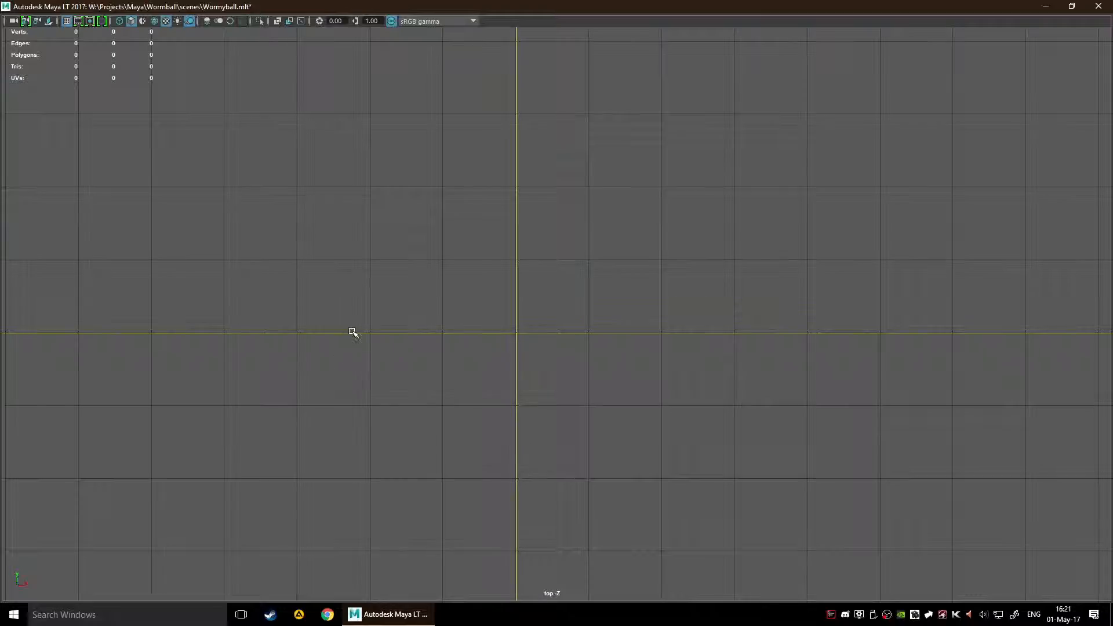
Step: Examine the empty scene's grid in the perspective view and return to the top view
key("space")
key("space")
left_click_drag(705, 298, 671, 250, "alt")
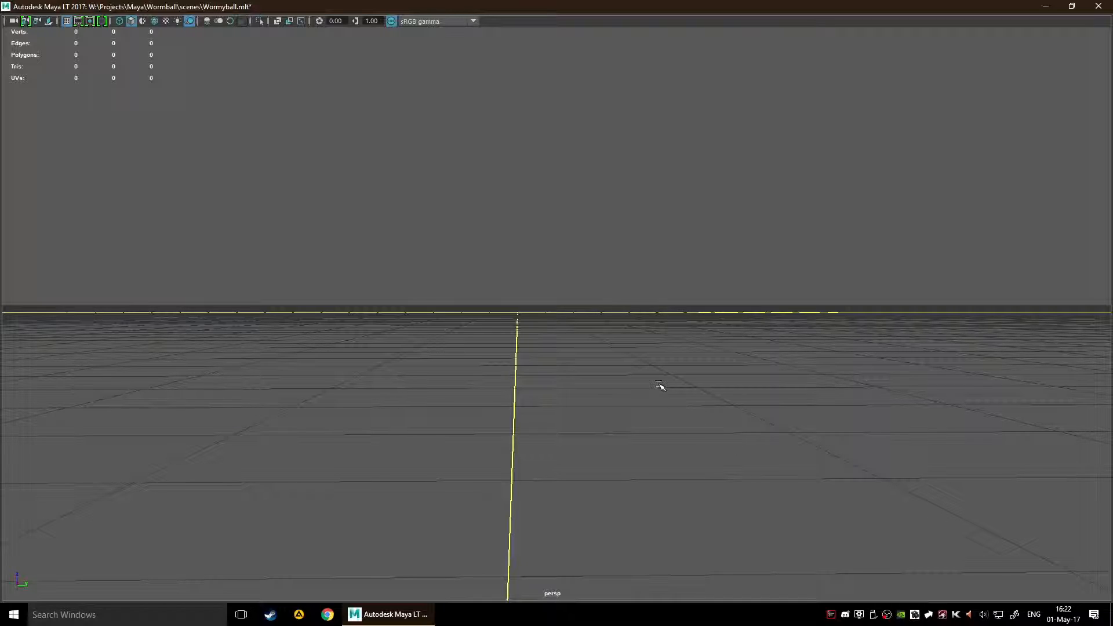
key("space")
key("space")
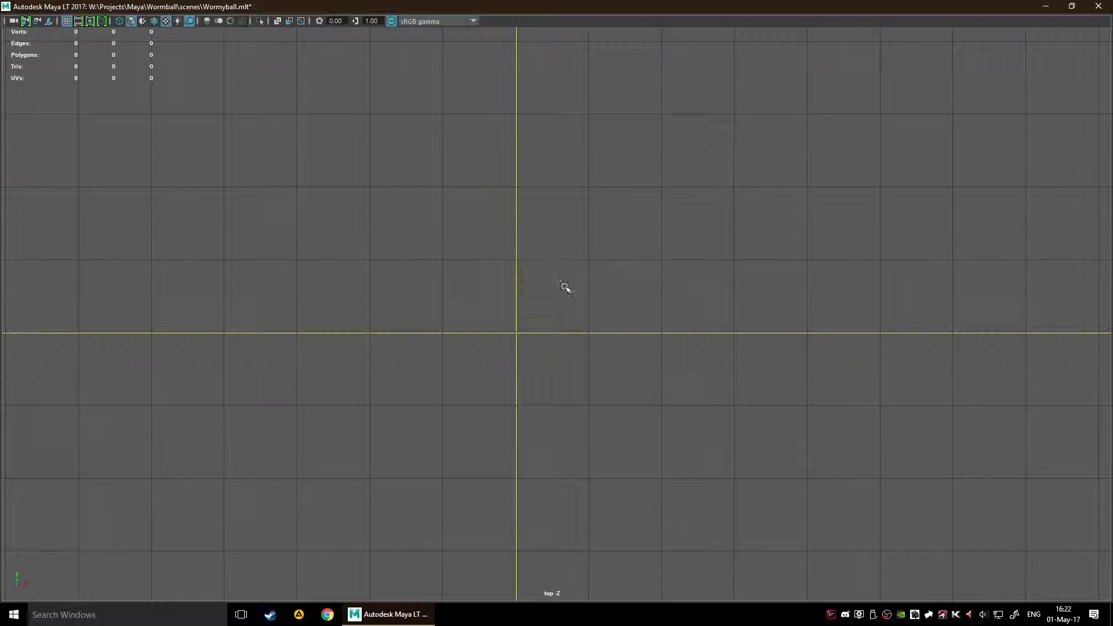
middle_click_drag(560, 388, 539, 321, "alt")
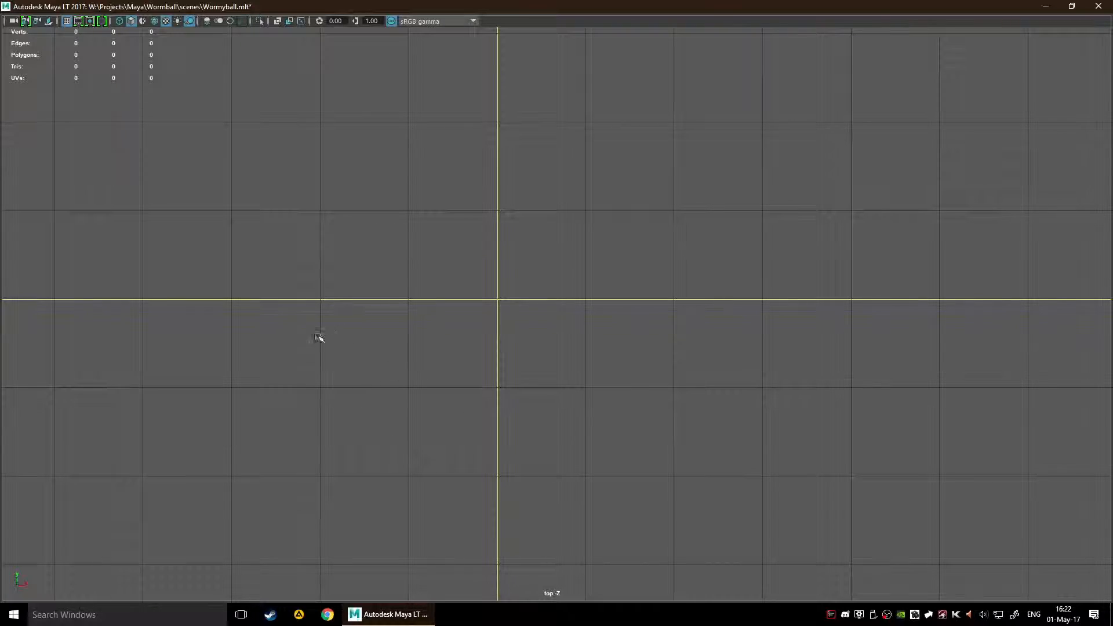
middle_click_drag(488, 248, 520, 226, "alt")
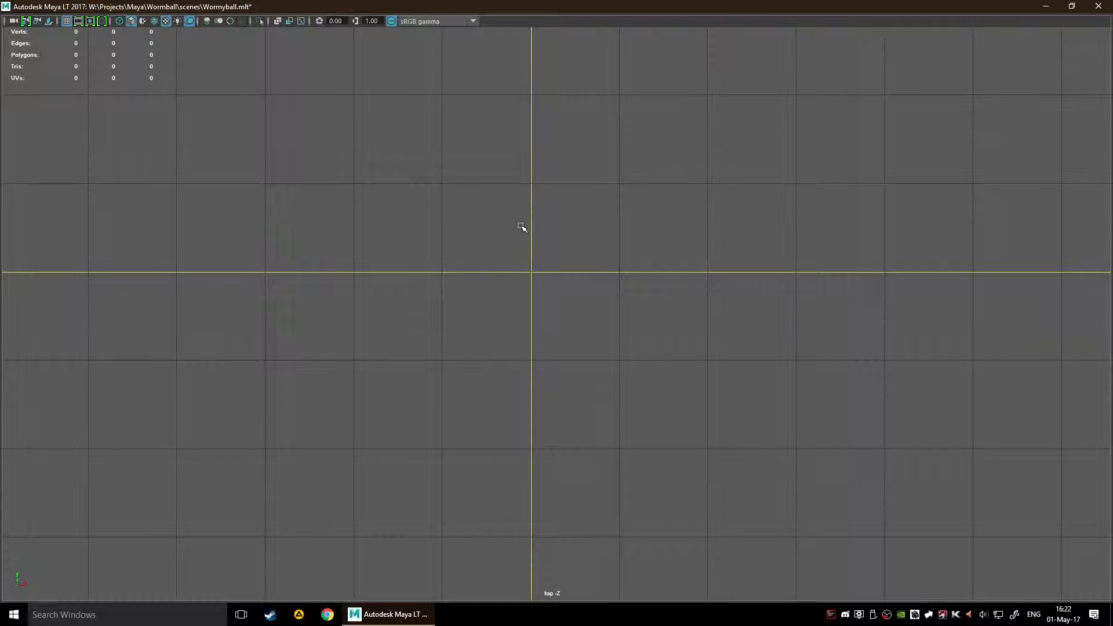
middle_click_drag(438, 365, 412, 429, "alt")
Step: Create a 1 by 1 polygon plane facing the Z axis with 3 width divisions and 3 height divisions
right_click(488, 349, "shift")
right_click_drag(487, 351, 459, 331, "shift")
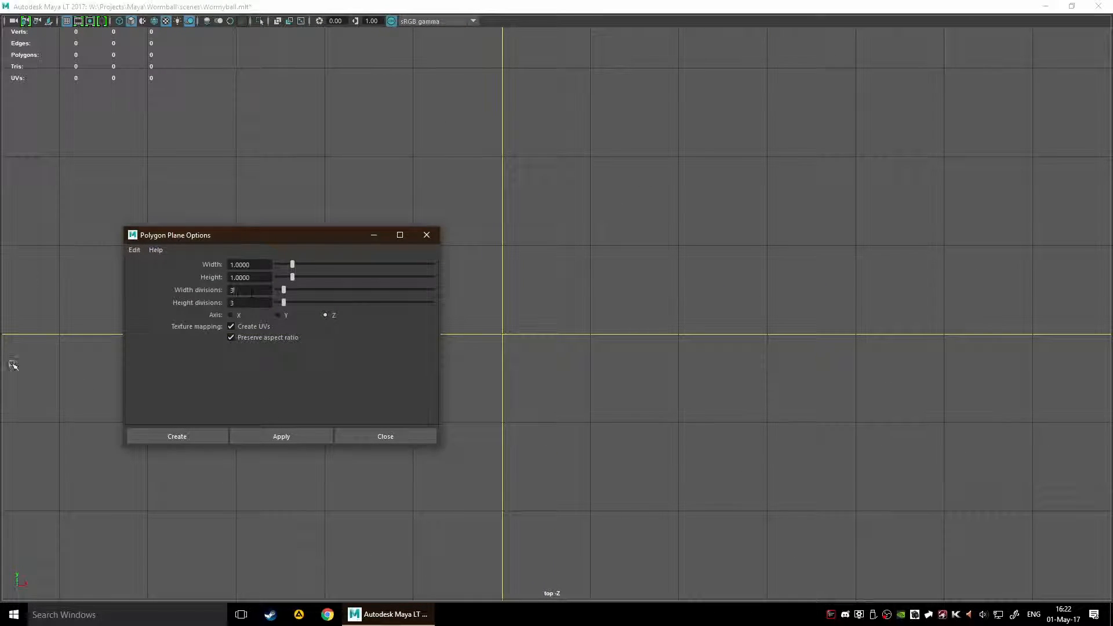
left_click(177, 437)
scroll(540, 373, "up", 3)
key("f")
scroll(507, 373, "down", 10)
key("r")
scroll(810, 345, "down", 4)
left_click_drag(556, 315, 524, 312)
key("f")
key("f")
Step: Delete the four corner faces of the plane to leave a cross shape, and return to object selection
key("F10")
key("F11")
left_click(400, 178)
left_click(418, 453, "shift")
left_click(684, 458, "shift")
left_click(693, 191, "shift")
scroll(813, 360, "down", 3)
key("Delete")
middle_click_drag(785, 362, 678, 366, "alt")
scroll(679, 365, "down", 1)
key("F8")
Step: Duplicate the cross and vertex-snap the copy so its right arm meets the original's left arm
left_click_drag(470, 316, 592, 350)
scroll(667, 396, "down", 2)
middle_click_drag(688, 395, 632, 401, "alt")
key("d")
key("ctrl+d")
left_click_drag(576, 351, 338, 344)
key("v")
middle_click_drag(324, 409, 522, 370, "alt")
right_click_drag(522, 370, 489, 325, "alt")
middle_click_drag(570, 409, 570, 375, "alt")
left_click(569, 375)
left_click(490, 289)
Step: Reposition the left cross's pivot, duplicate it and vertex-snap the copy directly above
key("d")
left_click_drag(544, 276, 504, 194)
key("ctrl+d")
key("v")
middle_click_drag(726, 172, 618, 357, "alt")
Step: Reposition the upper cross's pivot, duplicate it and snap the copy beside it to complete a two-by-two arrangement
key("d")
left_click_drag(398, 380, 458, 341)
key("ctrl+d")
middle_click_drag(510, 426, 618, 340, "alt")
right_click_drag(617, 340, 649, 354, "alt")
left_click(707, 378)
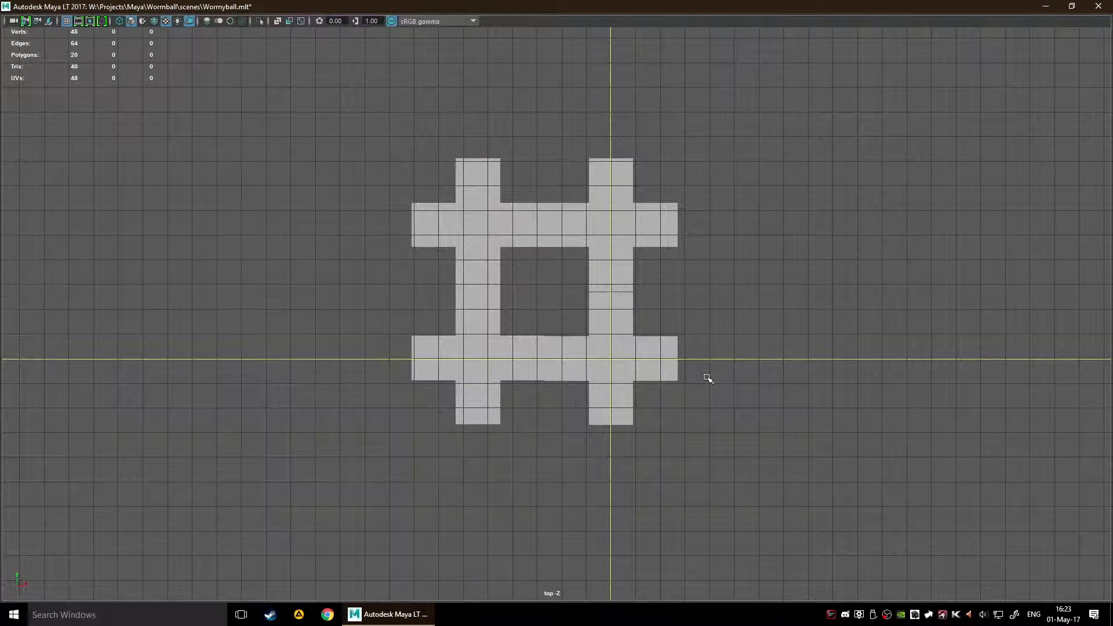
Step: Examine how the arms of the four crosses meet one another
middle_click_drag(726, 347, 684, 345, "alt")
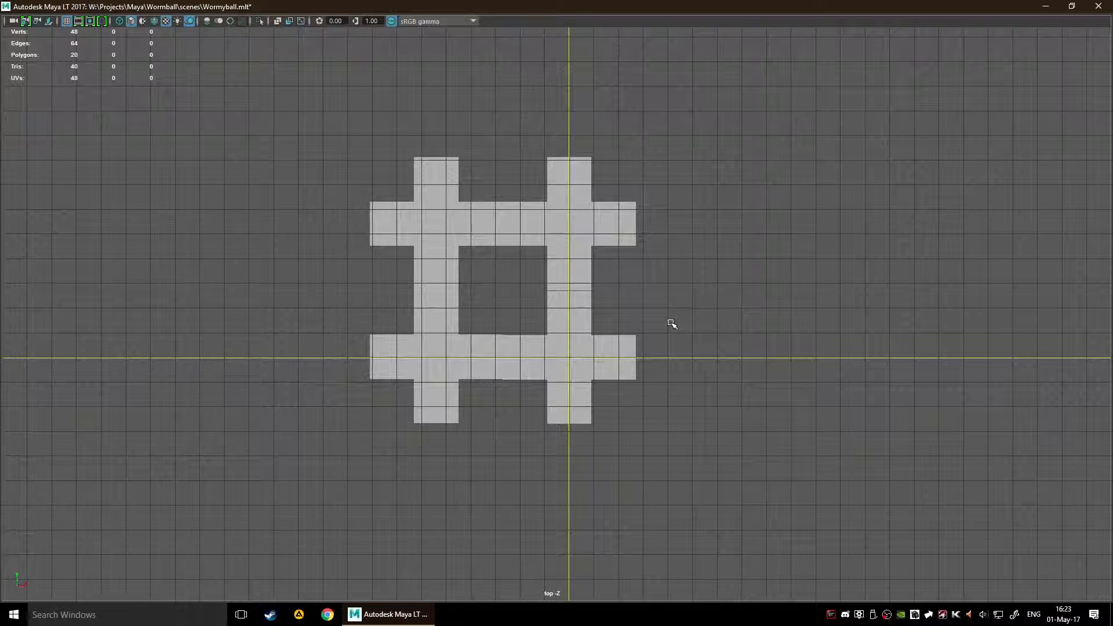
scroll(580, 232, "up", 5)
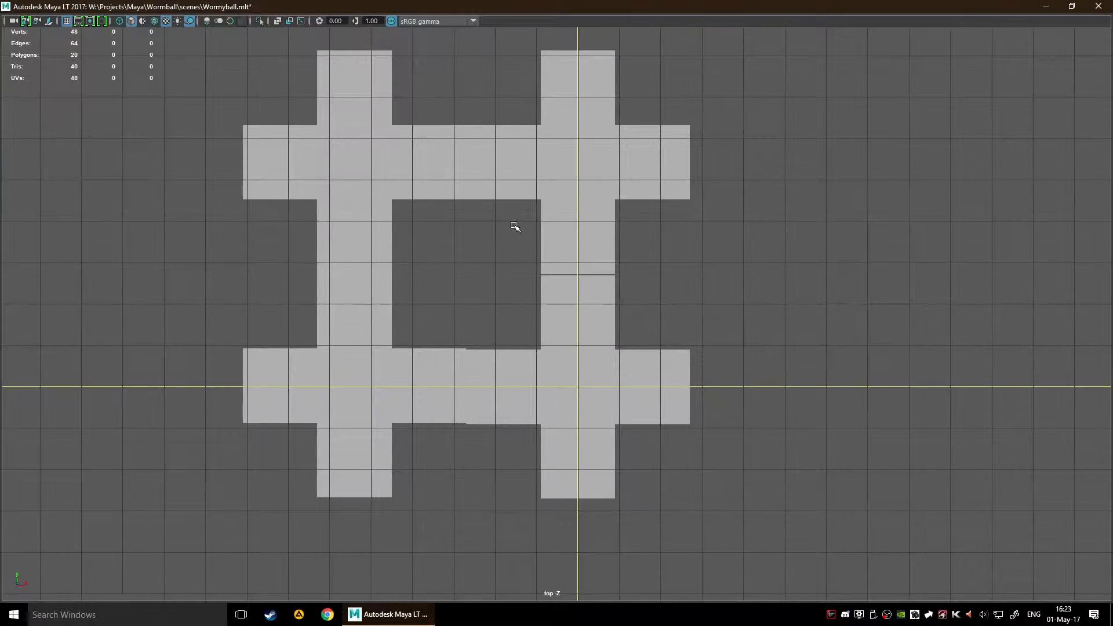
scroll(515, 227, "up", 2)
middle_click_drag(539, 231, 614, 286, "alt")
left_click(655, 287)
left_click(496, 342)
scroll(447, 313, "down", 1)
left_click(403, 290)
scroll(502, 385, "down", 2)
left_click(293, 340)
Step: Select all four crosses, view the Combine options and close them without applying
left_click_drag(232, 100, 1030, 511)
scroll(1030, 511, "down", 1)
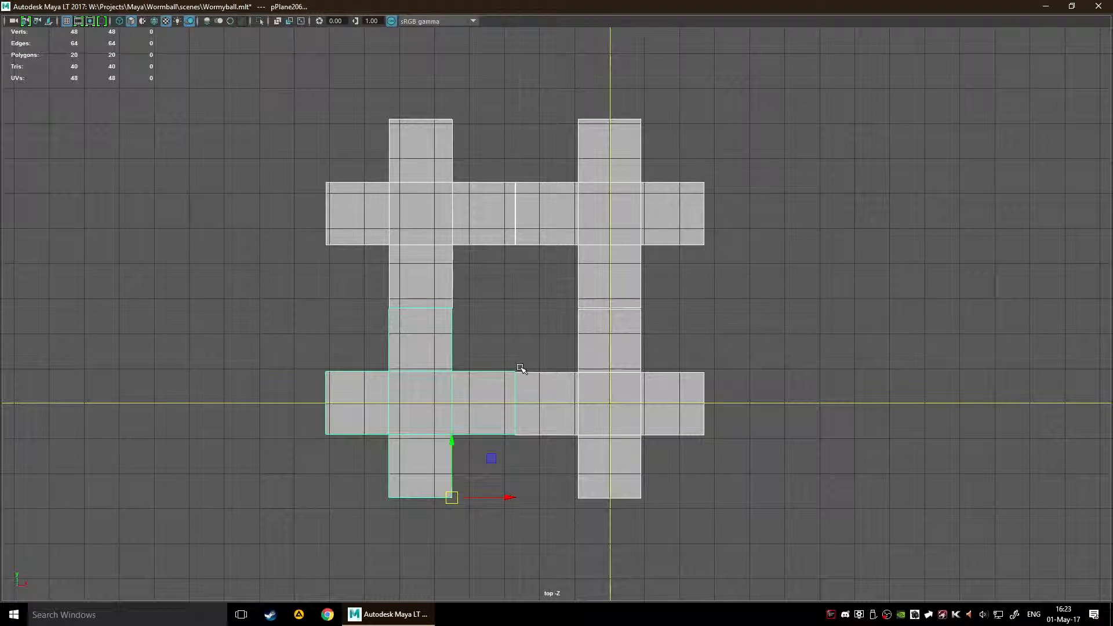
right_click(514, 310, "shift")
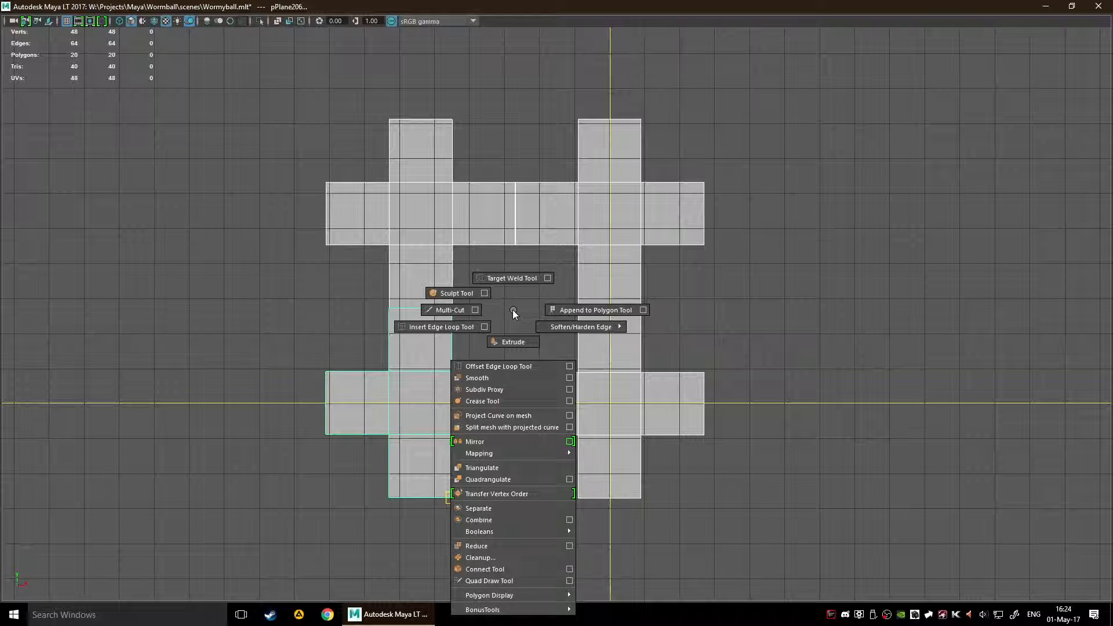
left_click(569, 519)
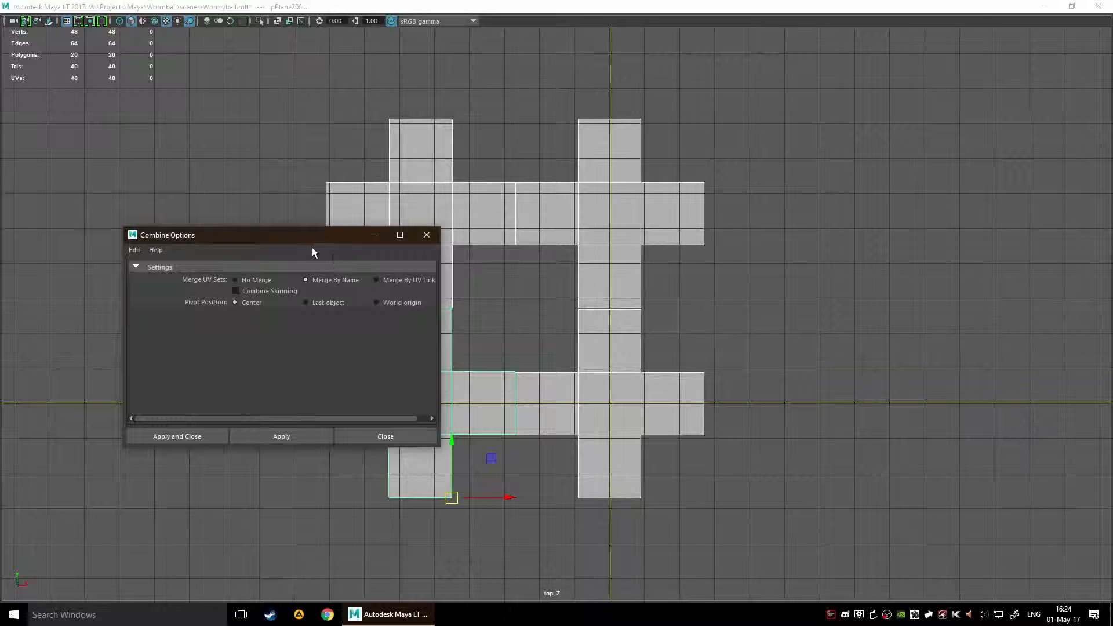
left_click_drag(305, 243, 338, 228)
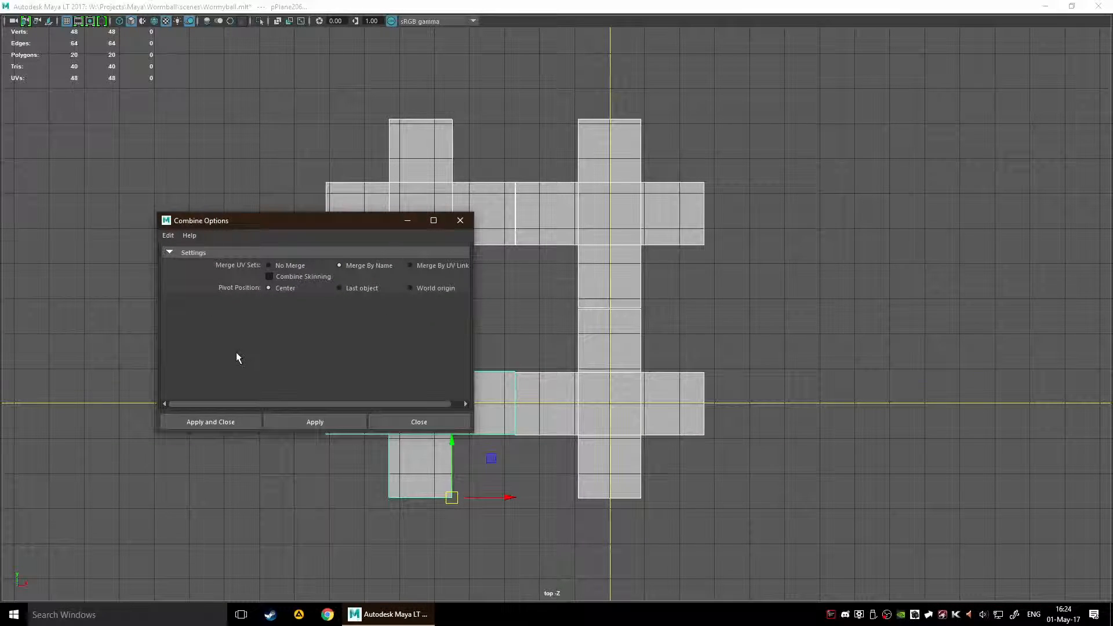
left_click(445, 423)
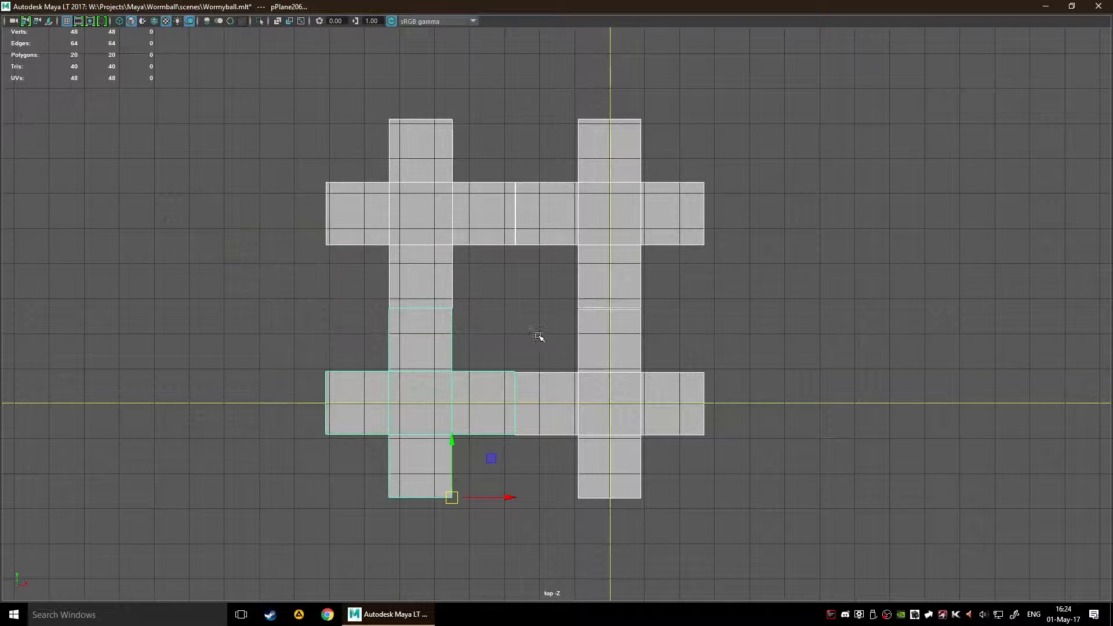
key("space")
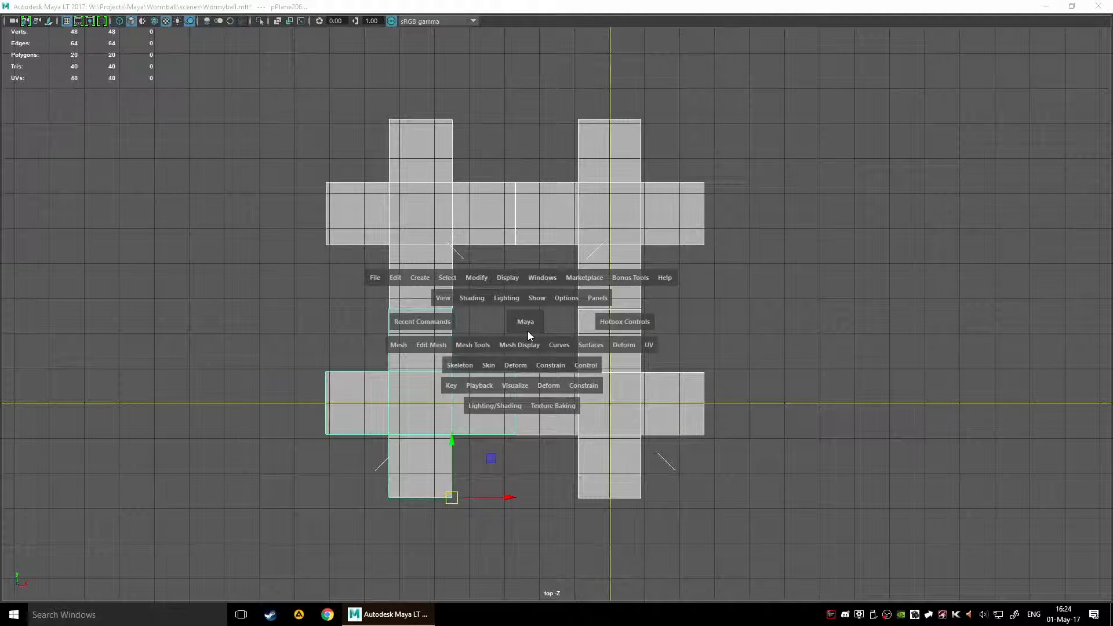
left_click(525, 301)
Step: Examine the joint between the two upper crosses, selecting both and then only the right one
scroll(520, 298, "up", 2)
middle_click_drag(518, 297, 535, 450, "alt")
scroll(532, 355, "up", 2)
left_click(506, 245)
left_click(567, 344)
left_click_drag(75, 231, 200, 275)
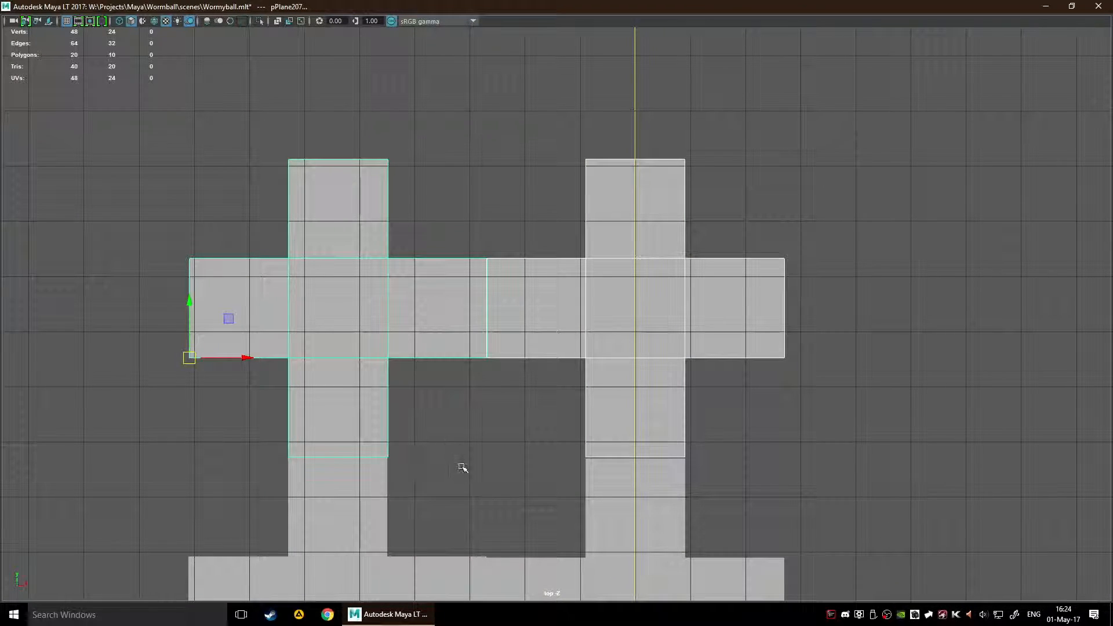
left_click(479, 447)
left_click(485, 319)
left_click(544, 298)
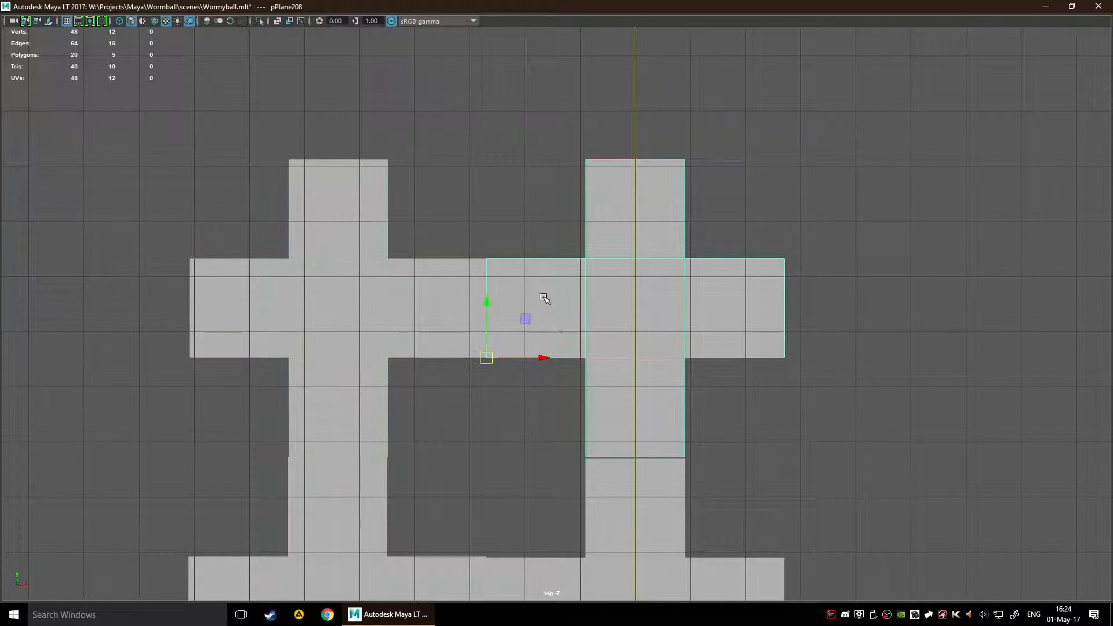
Step: Move the two end vertices of the upper-right cross's left arm away from the neighbouring cross, and undo the move
left_click(488, 410)
key("F9")
left_click(471, 337)
left_click(506, 340)
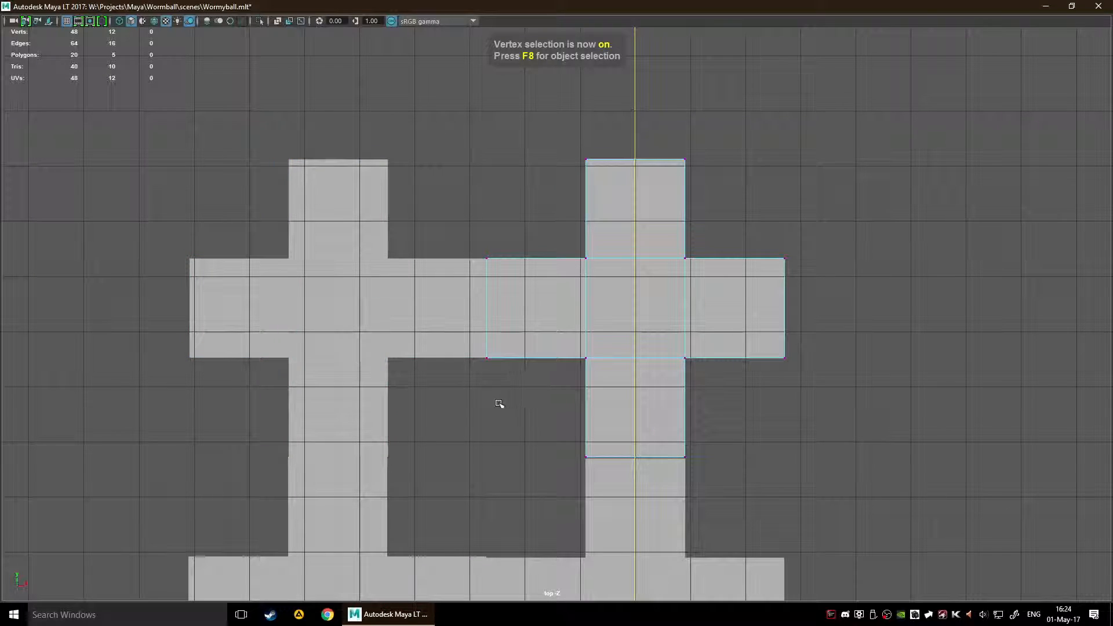
left_click_drag(465, 235, 574, 482)
left_click(541, 444)
scroll(468, 232, "up", 2)
left_click_drag(465, 192, 558, 471)
left_click_drag(401, 169, 589, 518)
left_click_drag(504, 310, 550, 305)
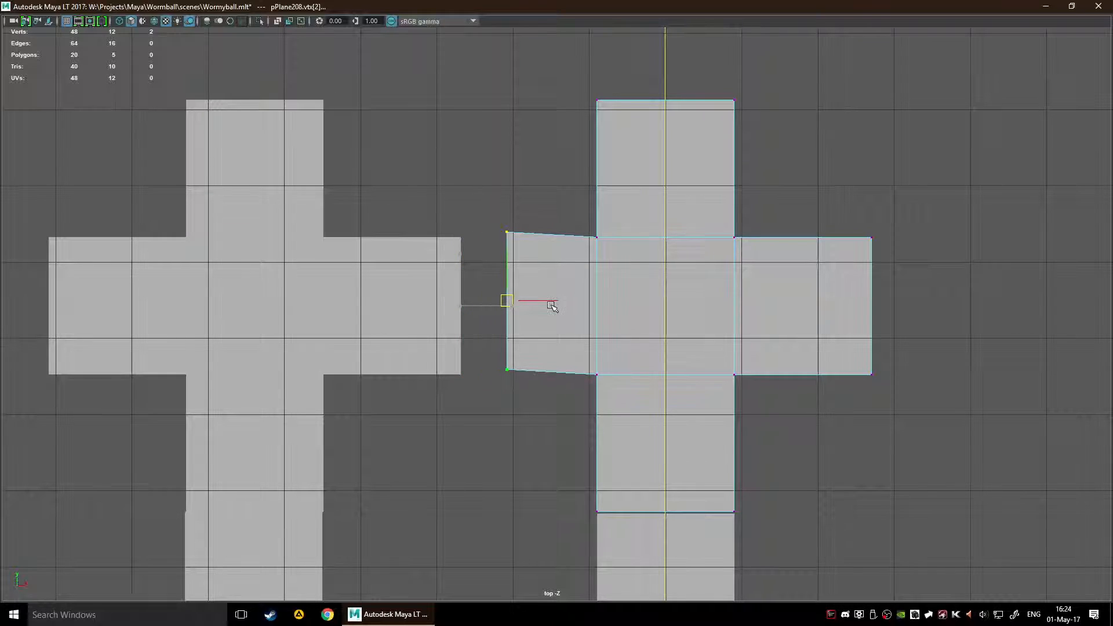
key("ctrl+z")
Step: Select the two upper crosses in object mode and combine them into one mesh
left_click(493, 452)
left_click(398, 318)
scroll(485, 458, "down", 3)
key("F8")
left_click_drag(358, 319, 815, 344)
right_click(398, 295)
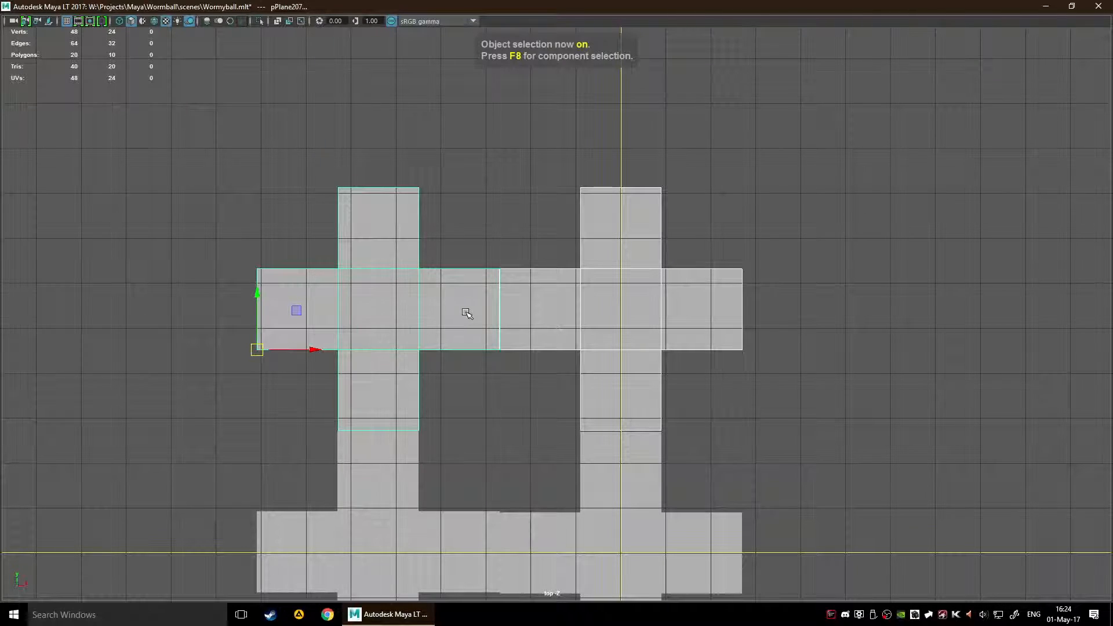
right_click(468, 311, "shift")
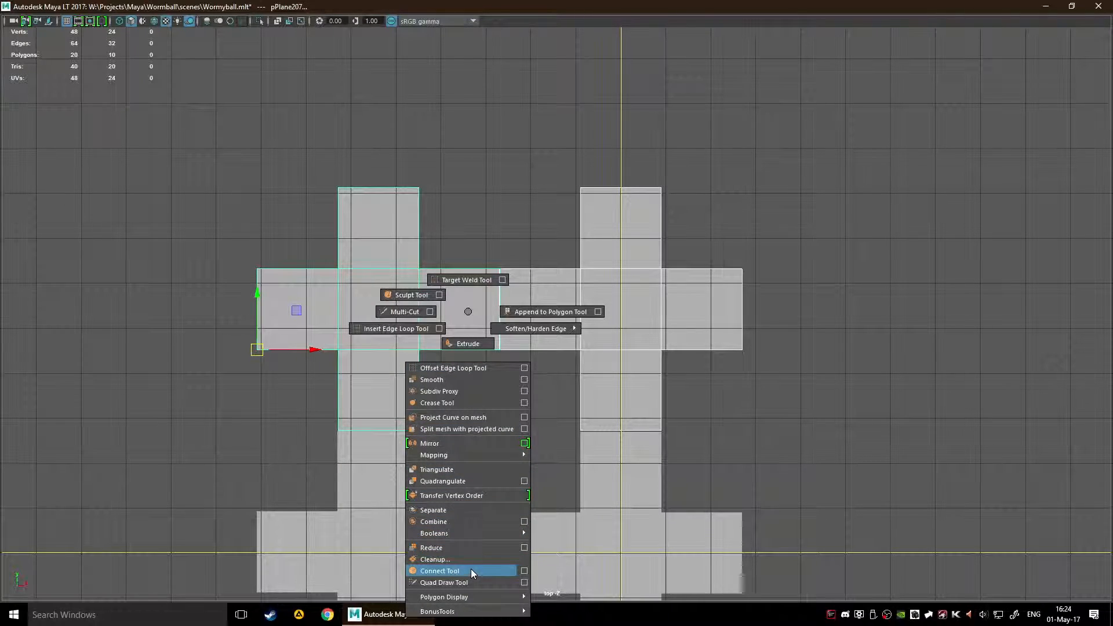
left_click(441, 521)
Step: Examine the seam between the two halves of the combined upper mesh
scroll(518, 419, "up", 2)
scroll(518, 419, "up", 4)
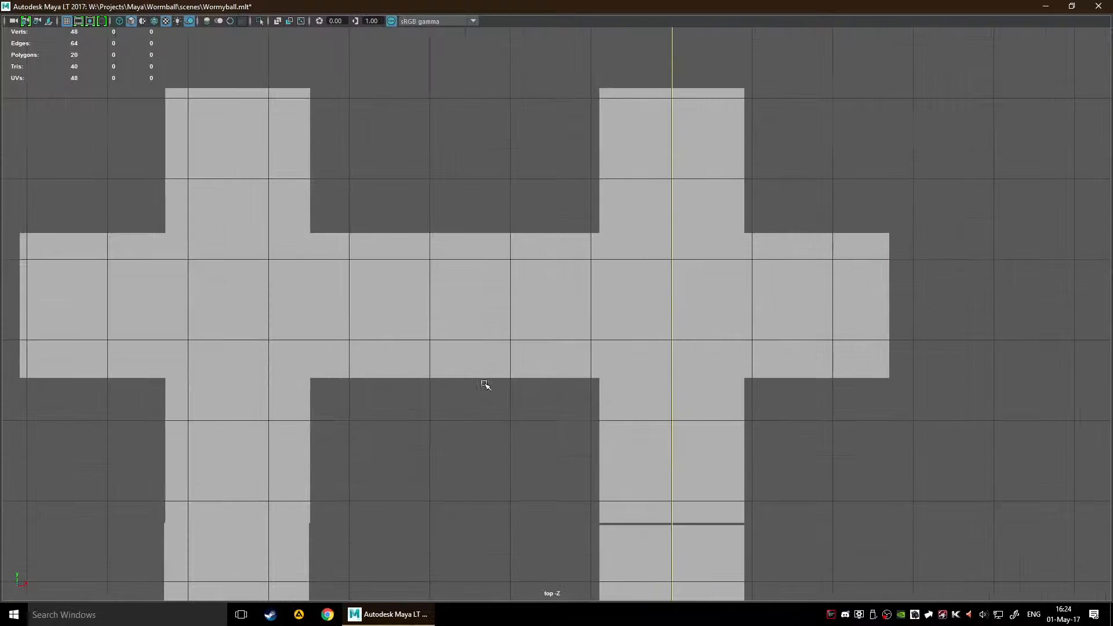
scroll(532, 418, "up", 5)
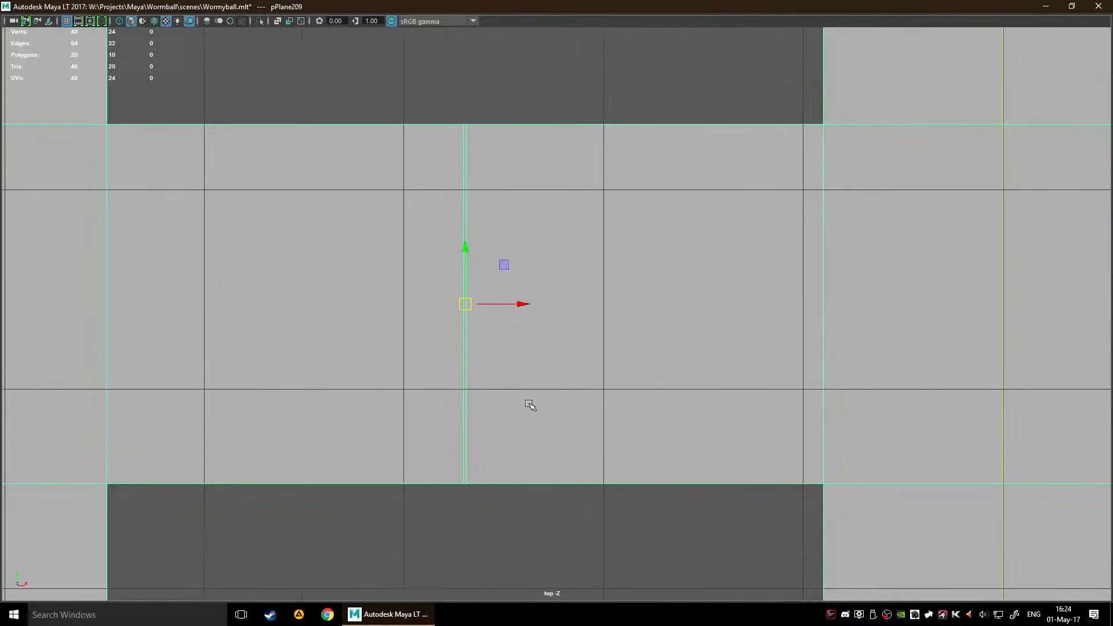
scroll(562, 438, "down", 8)
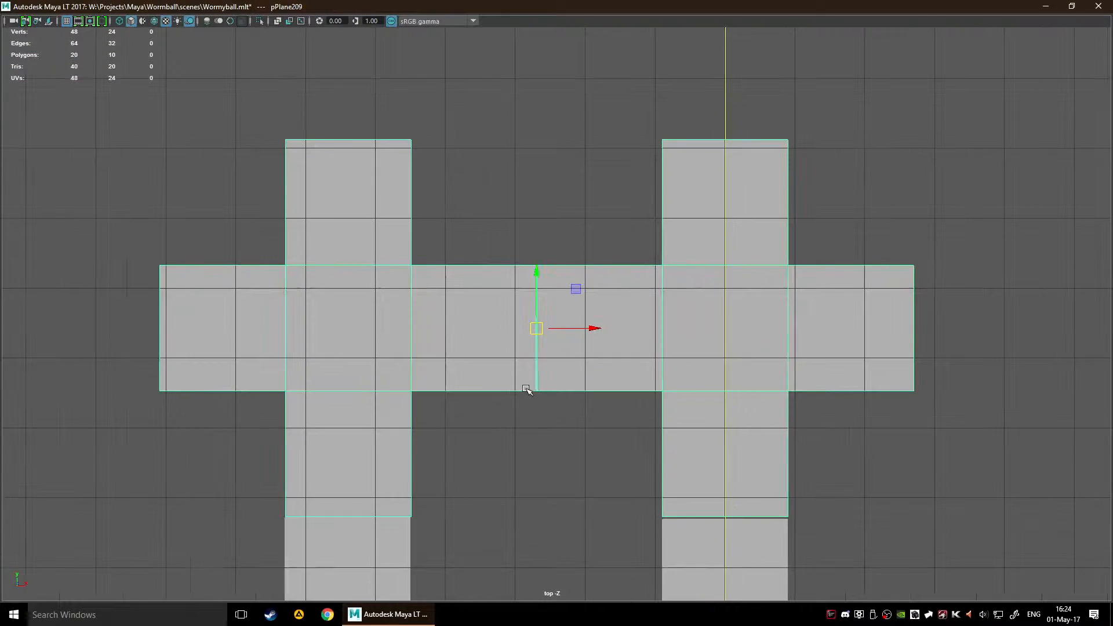
scroll(534, 385, "up", 9)
scroll(360, 311, "down", 8)
scroll(485, 303, "up", 9)
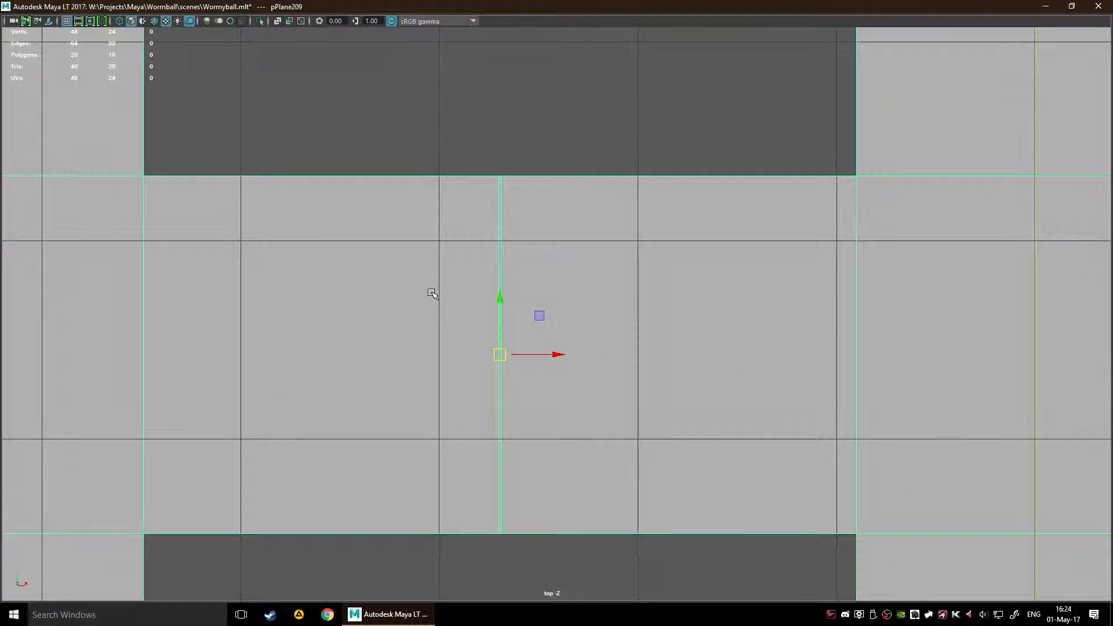
scroll(432, 293, "up", 2)
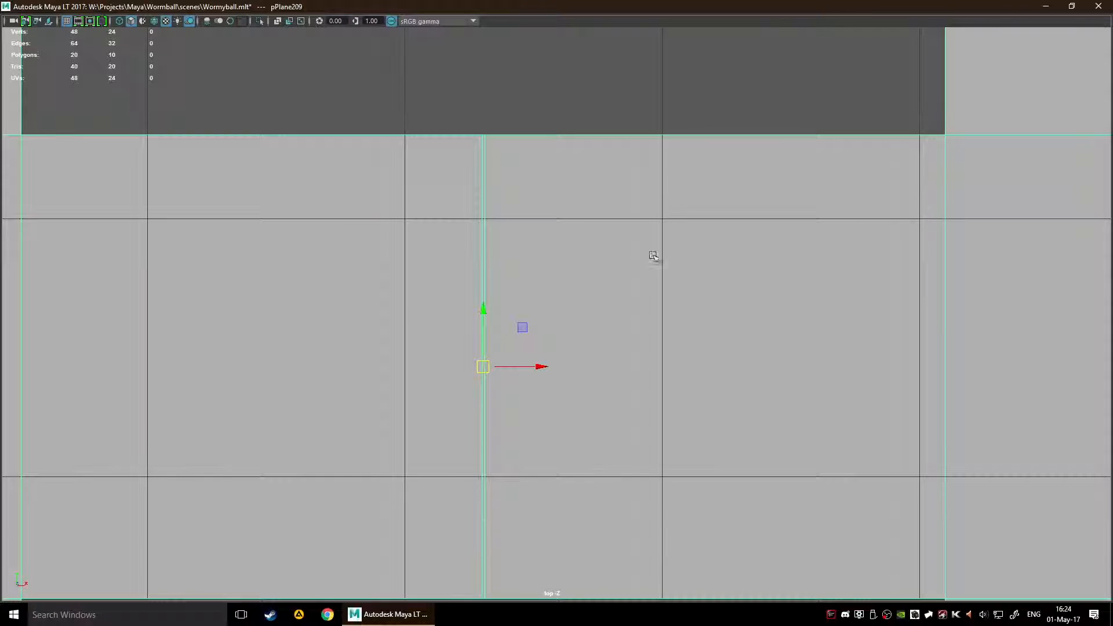
scroll(487, 152, "up", 4)
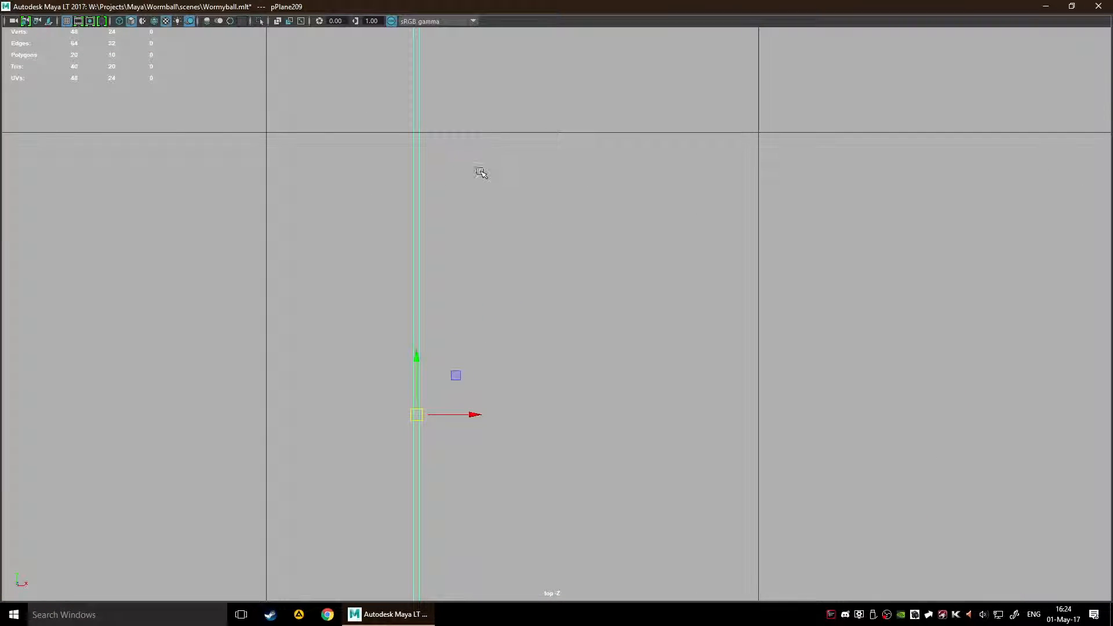
middle_click_drag(479, 169, 544, 428, "alt")
scroll(464, 239, "up", 1)
scroll(465, 232, "down", 8)
scroll(522, 375, "down", 2)
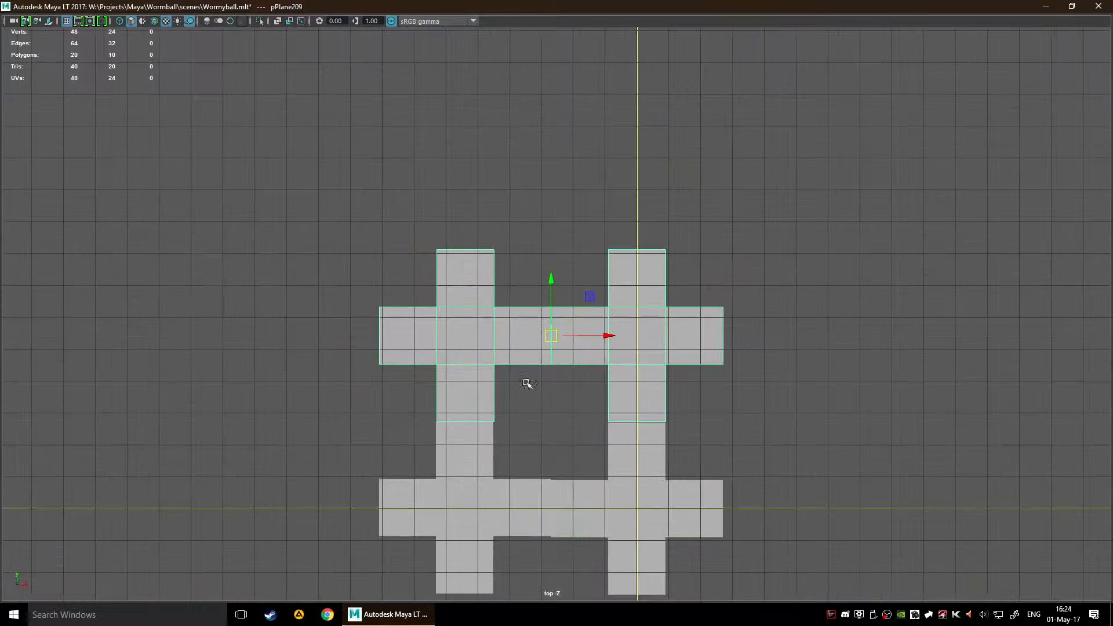
Step: Select the lower-left cross and examine its alignment with the lower-right cross
middle_click_drag(525, 377, 531, 226, "alt")
left_click(551, 375)
scroll(602, 439, "up", 1)
scroll(598, 438, "up", 3)
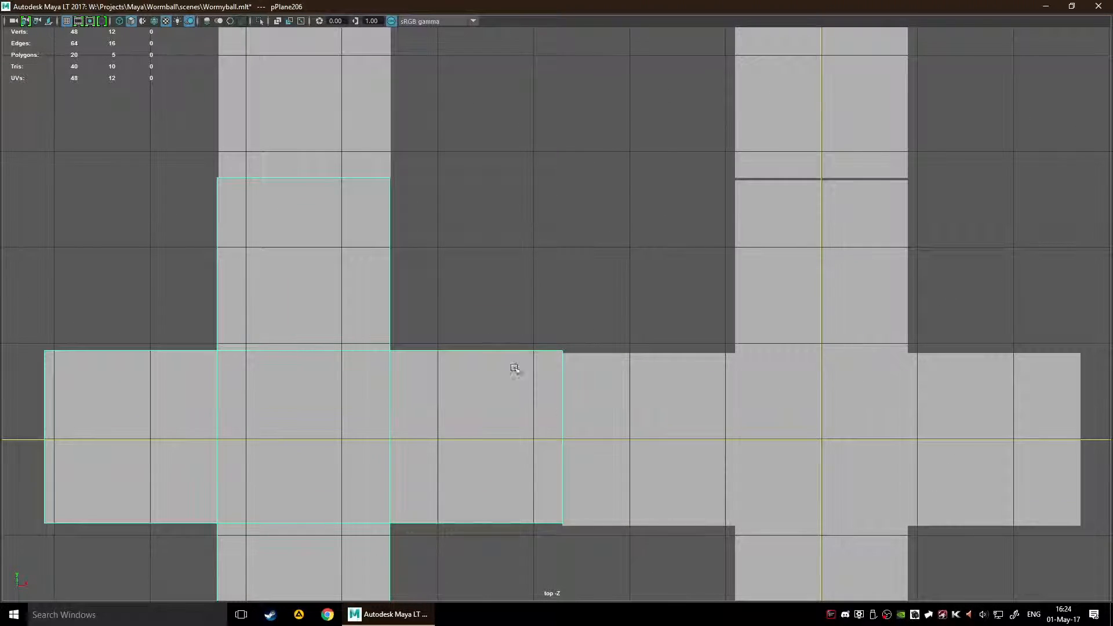
scroll(551, 404, "up", 3)
scroll(548, 365, "up", 1)
scroll(608, 360, "down", 6)
key("w")
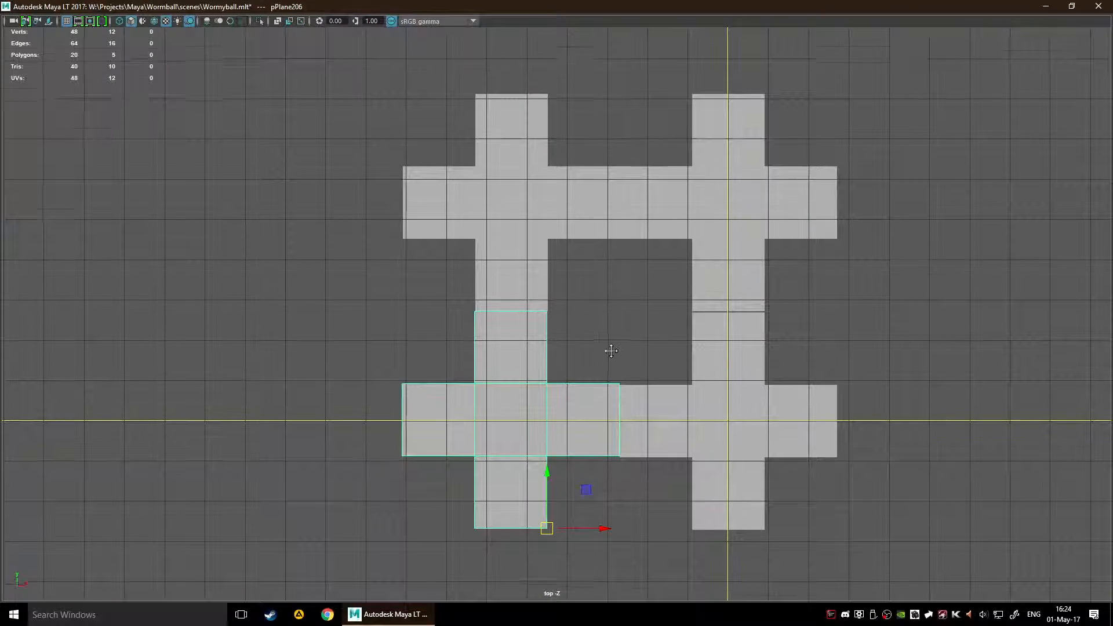
scroll(606, 389, "up", 4)
middle_click_drag(667, 396, 484, 271, "alt")
middle_click_drag(534, 415, 679, 225, "alt")
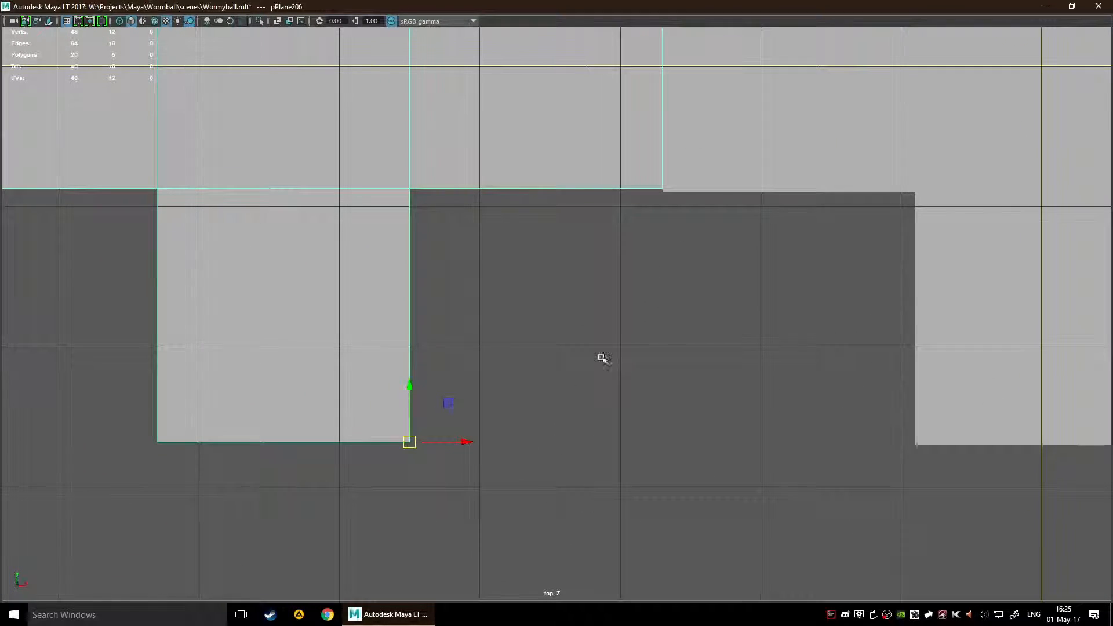
left_click_drag(408, 408, 343, 475)
scroll(547, 384, "down", 4)
middle_click_drag(584, 348, 596, 462)
scroll(602, 336, "up", 2)
Step: Select the combined upper mesh and examine its central seam again
left_click(551, 269)
middle_click_drag(551, 269, 553, 428, "alt")
left_click_drag(567, 388, 547, 323)
scroll(591, 452, "up", 2)
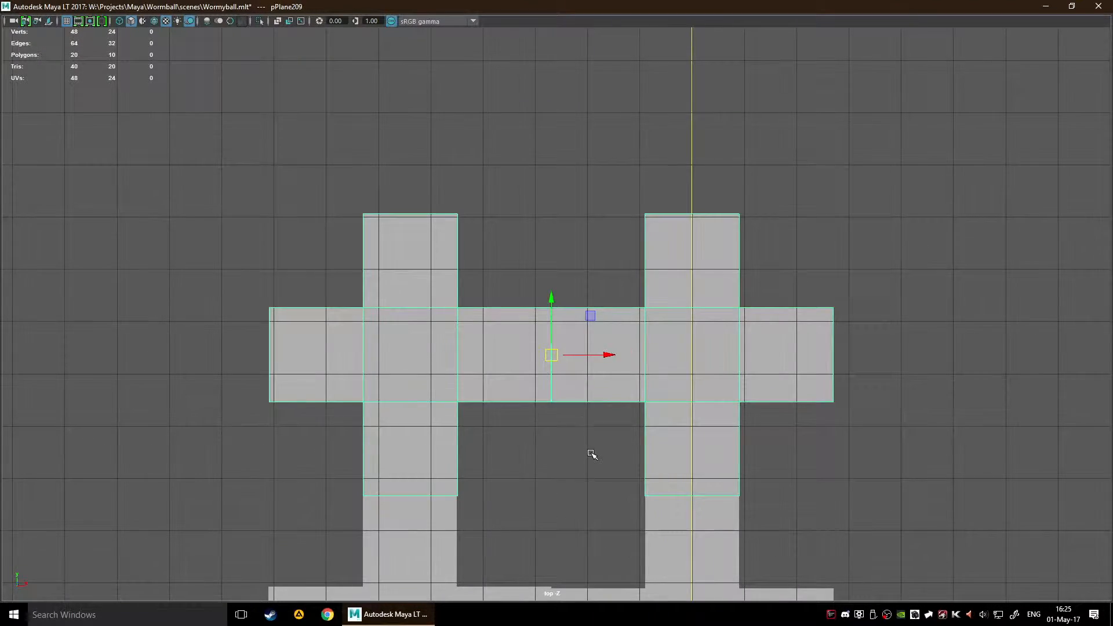
scroll(591, 452, "up", 5)
scroll(552, 338, "up", 1)
scroll(569, 313, "down", 8)
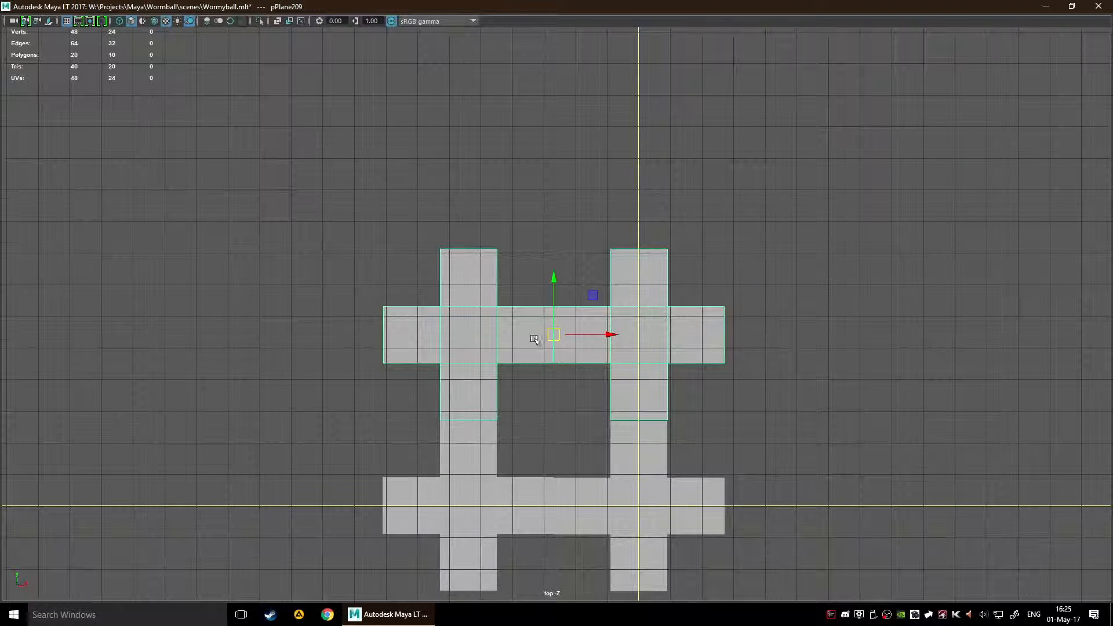
Step: Separate the combined upper mesh back into its two individual crosses and select the upper-left one
key("space")
right_click_drag(535, 314, 532, 515, "shift")
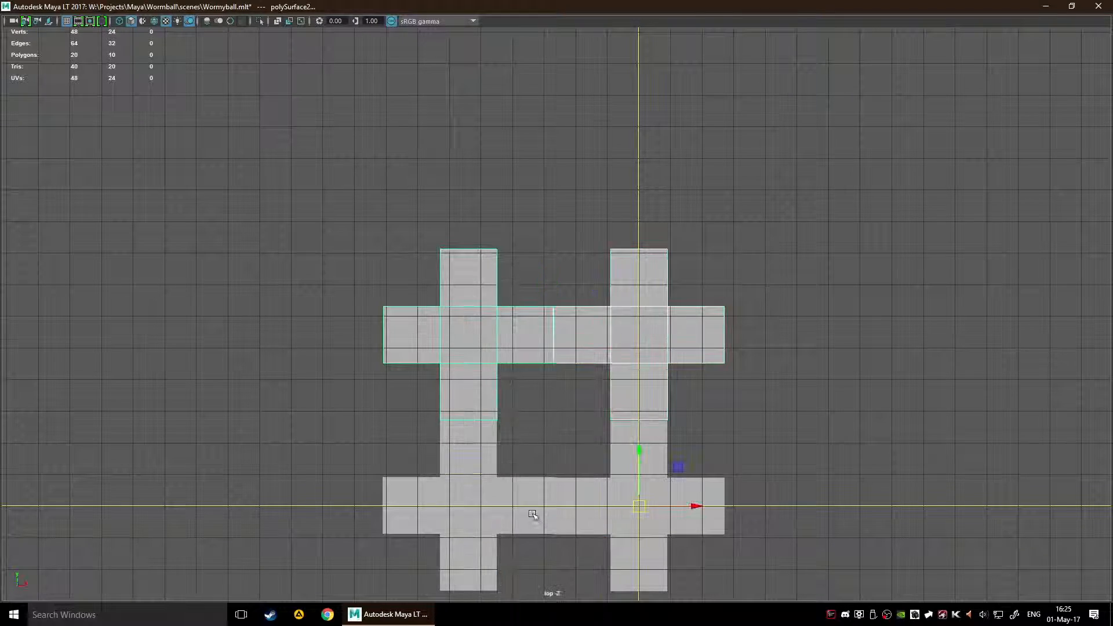
scroll(537, 475, "up", 1)
left_click(622, 342)
scroll(514, 385, "up", 1)
left_click(408, 334)
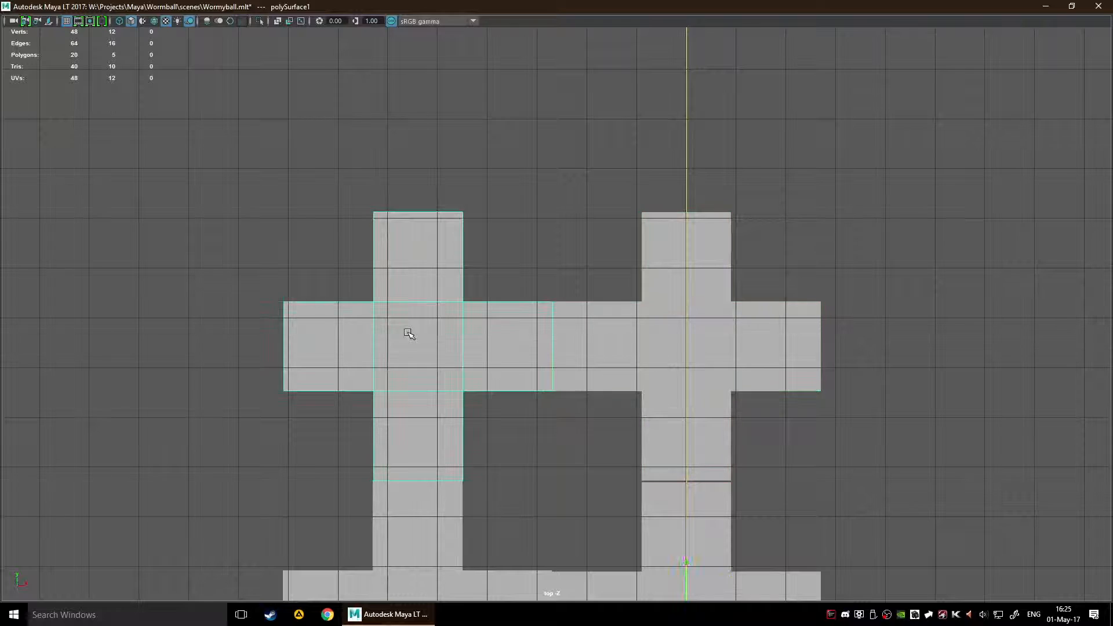
Step: Examine the alignment gaps between the separated upper crosses and the lower crosses
key("a")
left_click_drag(603, 459, 594, 445)
key("ctrl+z")
scroll(488, 320, "up", 2)
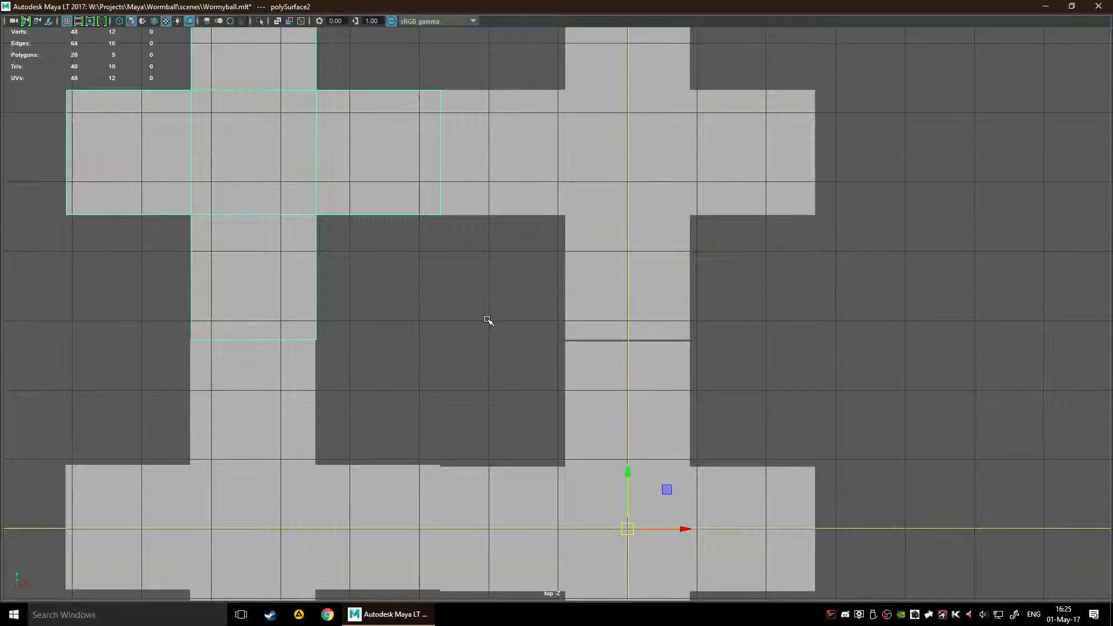
middle_click_drag(421, 324, 478, 198, "alt")
left_click(371, 412)
scroll(373, 412, "down", 3)
middle_click_drag(385, 416, 416, 330, "alt")
middle_click_drag(488, 303, 488, 456, "alt")
Step: Select both upper crosses and delete them
left_click(437, 229)
left_click(228, 214)
left_click_drag(229, 214, 873, 238)
key("Delete")
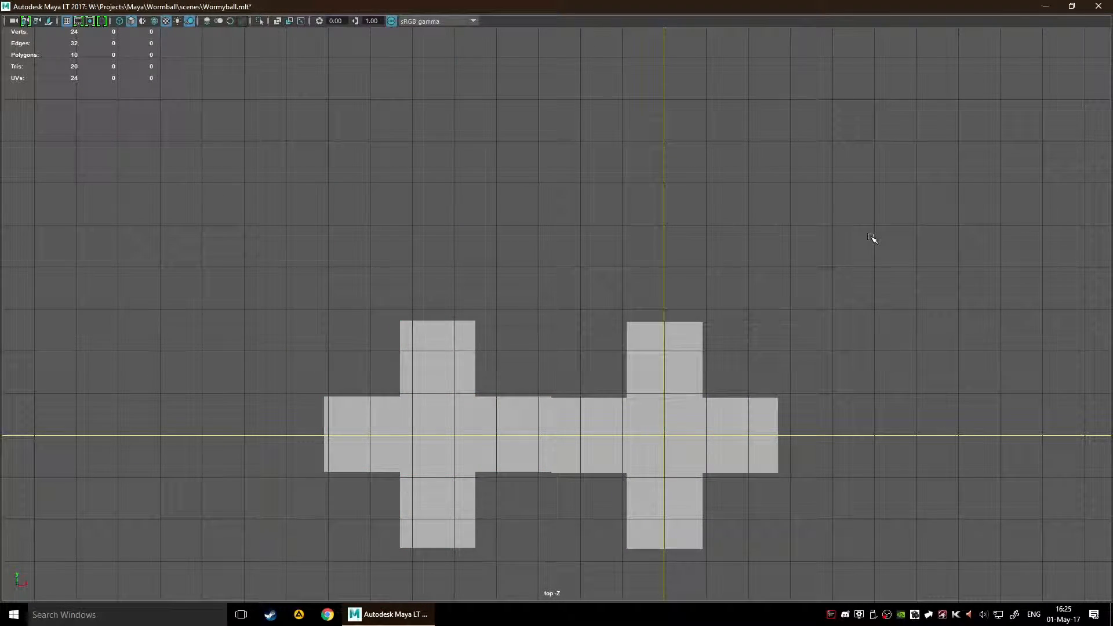
Step: Move the left cross above the right one, snapping its bottom arm's corner to the corner of the right cross's top arm
left_click(441, 461)
left_click_drag(475, 550, 667, 326)
scroll(754, 322, "down", 2)
left_click(807, 302)
middle_click_drag(808, 303, 787, 337, "alt")
Step: Select both stacked crosses and snap their pivot to the bottom corner of the lower cross's right arm
left_click_drag(419, 162, 978, 600)
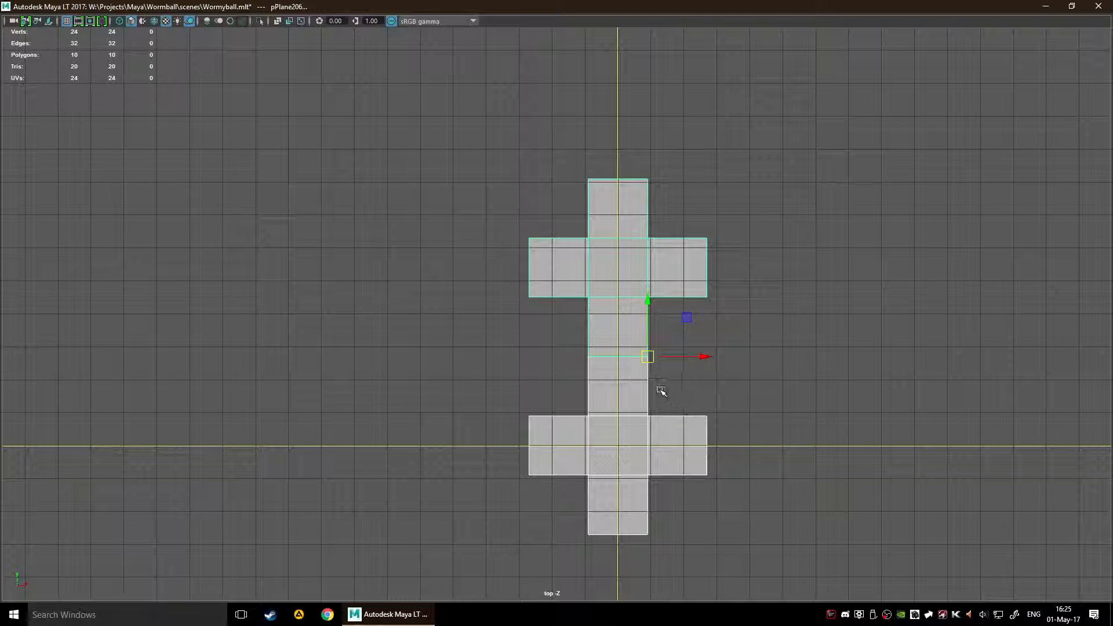
left_click_drag(647, 357, 688, 421)
key("ctrl+z")
key("d")
left_click_drag(649, 364, 709, 481)
middle_click_drag(817, 450, 733, 390, "alt")
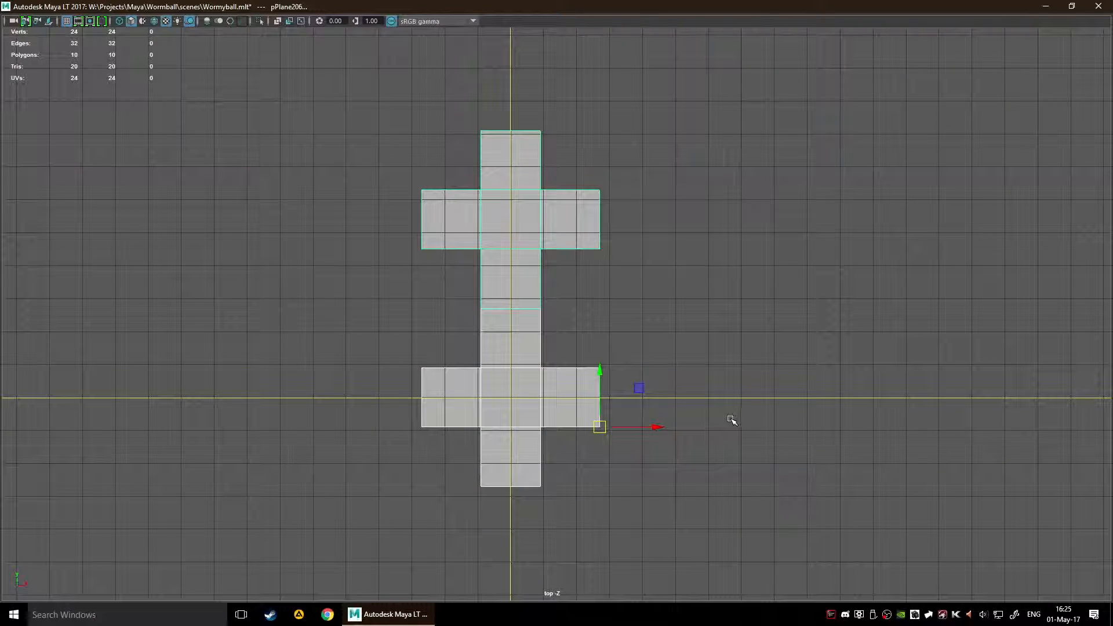
Step: Duplicate the two stacked crosses and snap the copies against the ends of their left arms
left_click_drag(600, 430, 427, 427)
left_click(427, 507)
key("f")
scroll(541, 427, "up", 5)
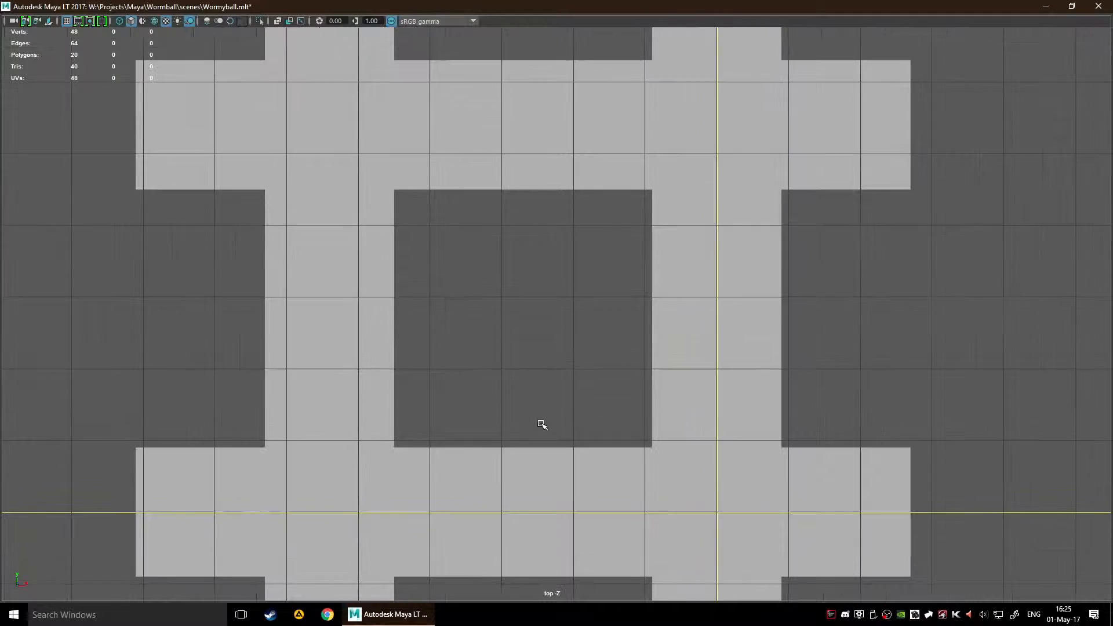
Step: Examine the seams where the arms of the four crosses meet
scroll(539, 326, "up", 1)
middle_click_drag(508, 391, 532, 504, "alt")
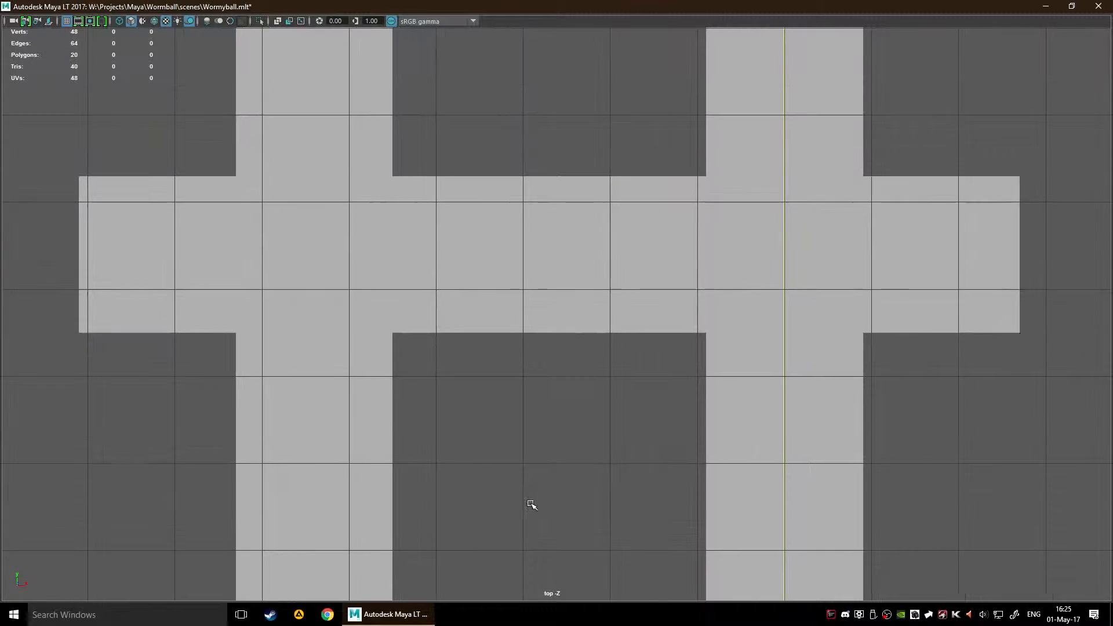
scroll(524, 482, "down", 8)
left_click_drag(278, 249, 516, 355)
scroll(581, 402, "up", 2)
left_click(545, 447)
scroll(508, 476, "up", 3)
scroll(508, 476, "up", 3)
left_click(363, 390)
scroll(470, 481, "up", 3)
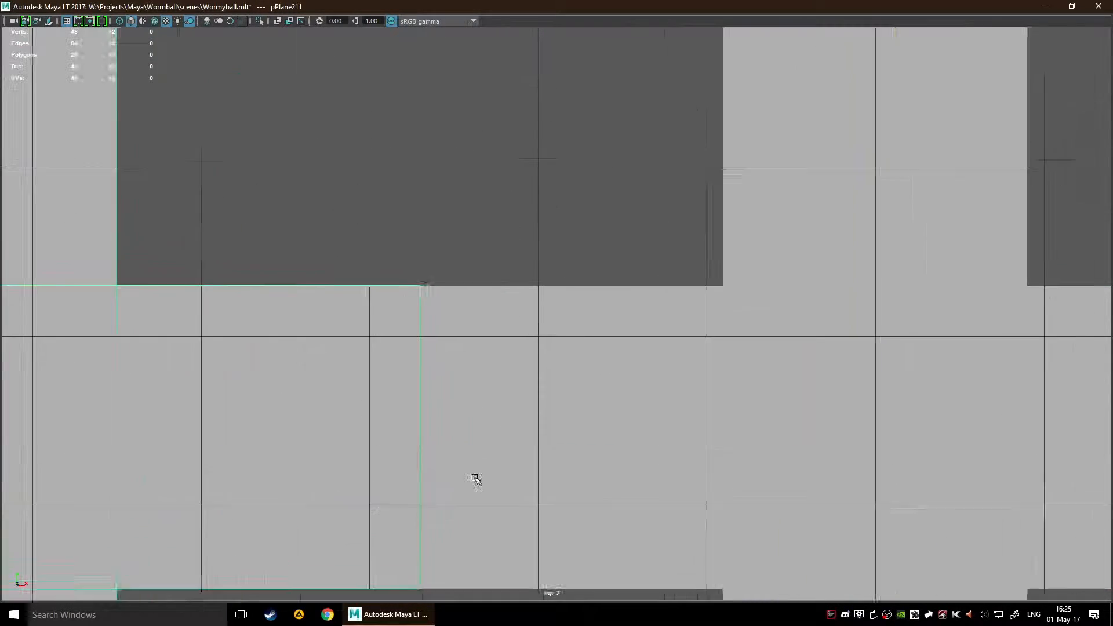
middle_click_drag(447, 262, 499, 170, "alt")
scroll(607, 355, "down", 6)
Step: Select the two upper crosses and float the Bonus Tools modeling commands beside the arrangement
left_click(320, 304)
left_click_drag(321, 303, 801, 335)
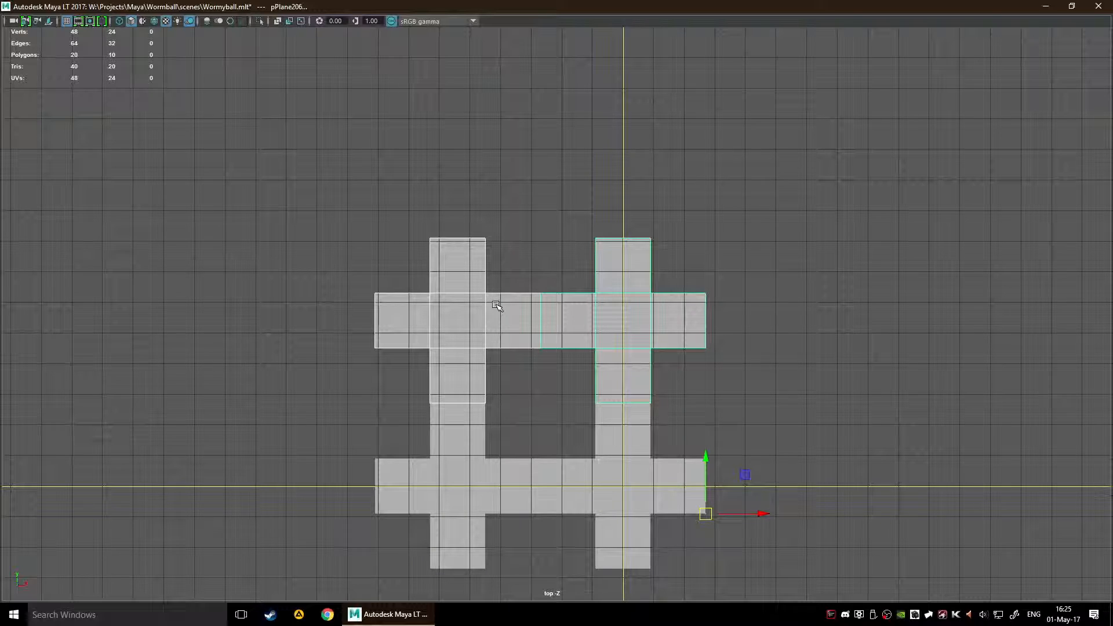
scroll(497, 305, "up", 2)
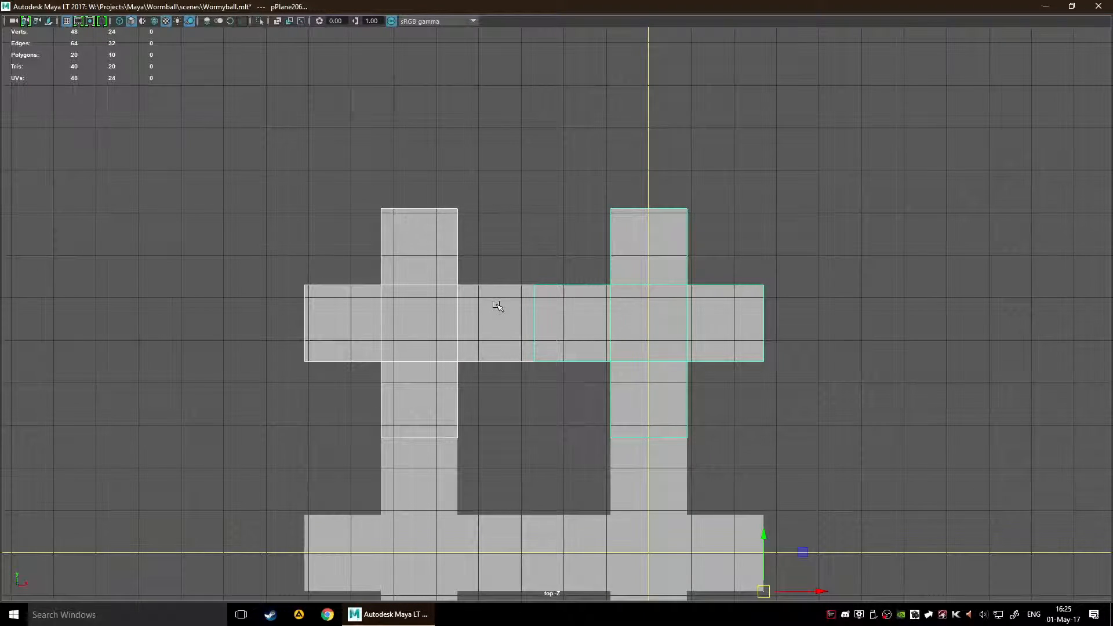
key("space")
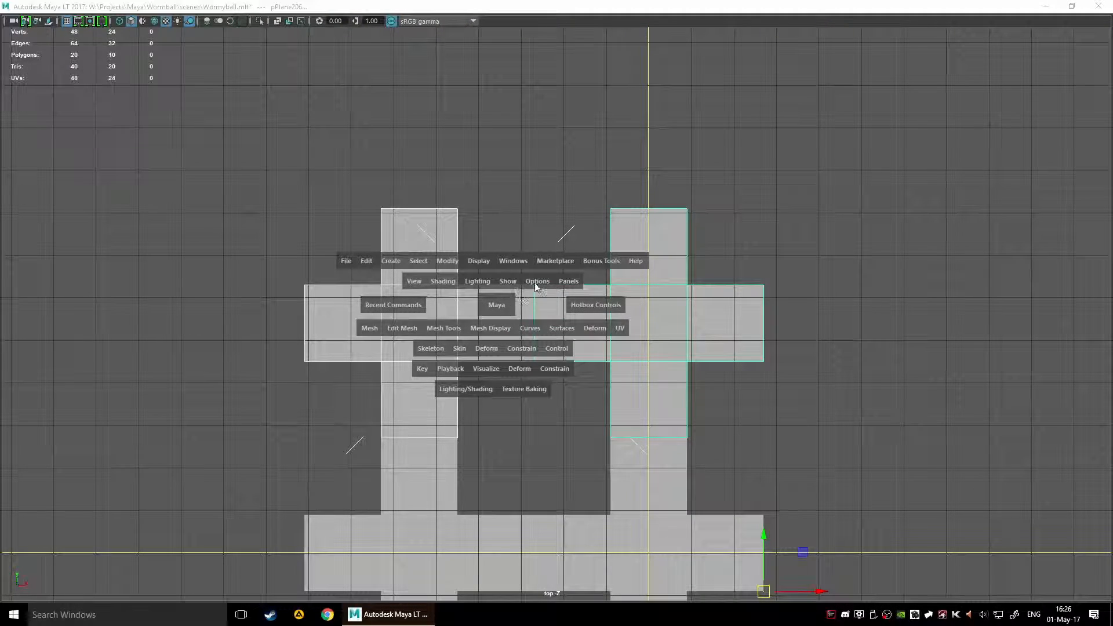
left_click(586, 265)
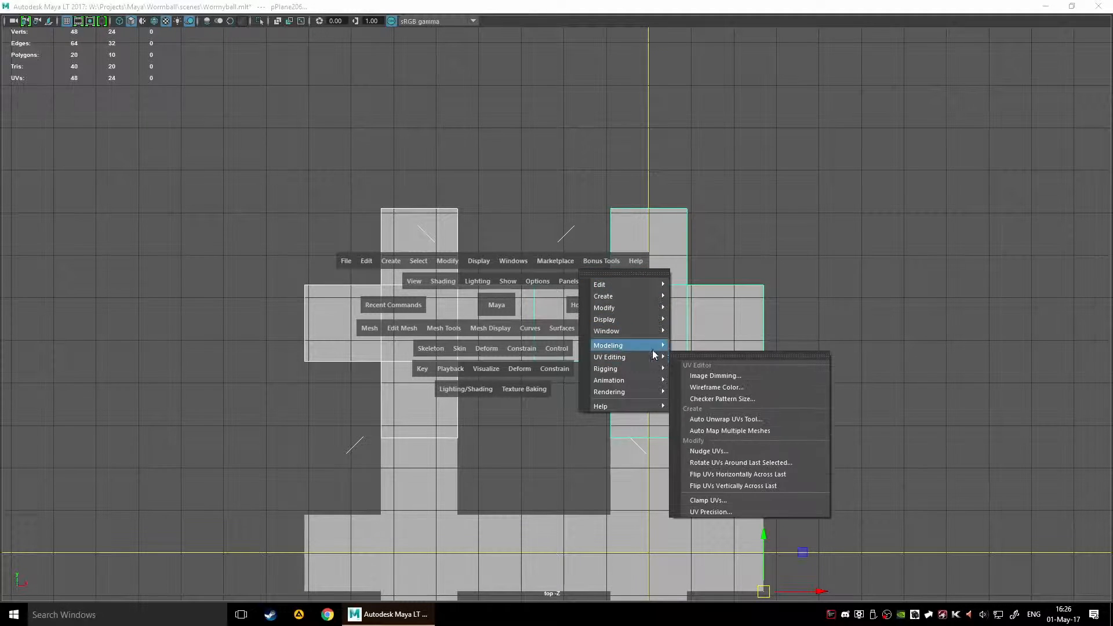
mouse_move(645, 344)
left_click(705, 341)
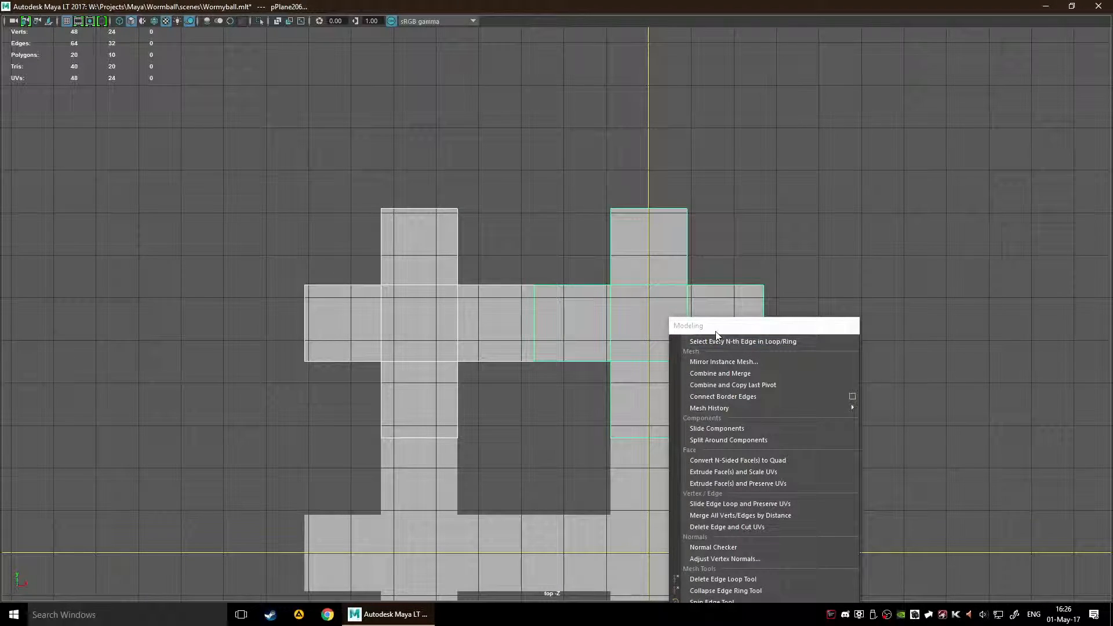
left_click_drag(705, 320, 822, 214)
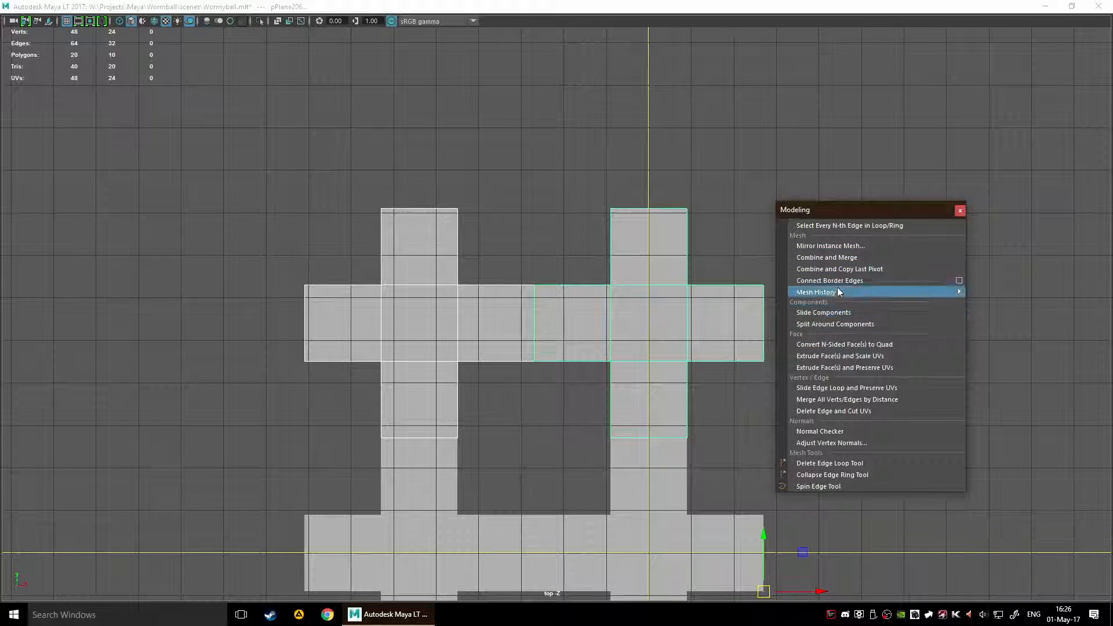
left_click(869, 259)
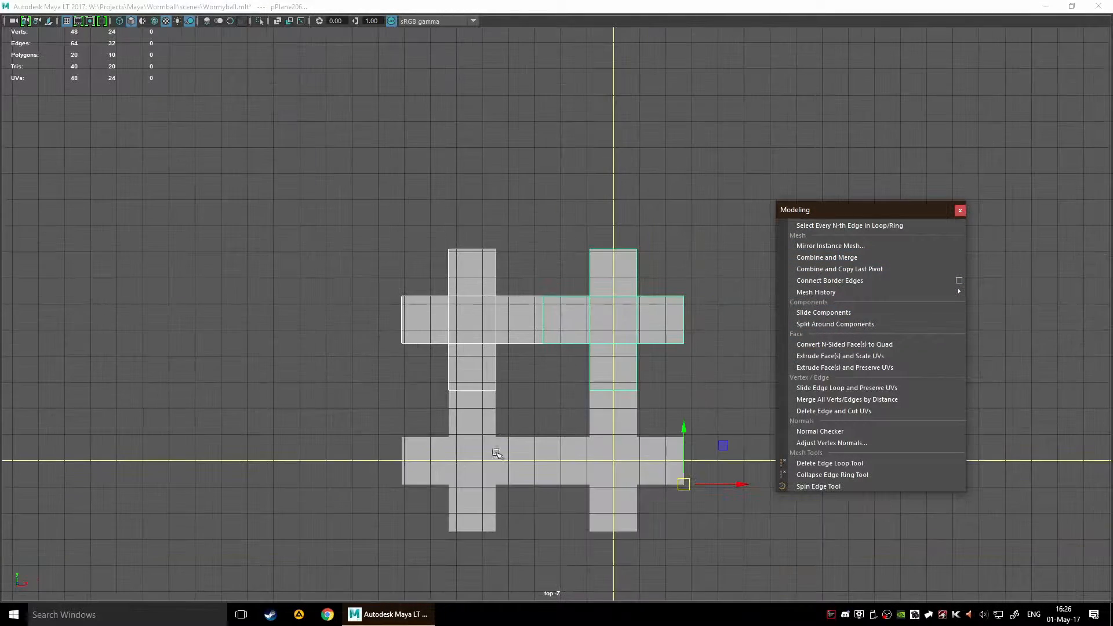
Step: Combine and merge all four crosses into one mesh and inspect the shared edges at the seams
left_click_drag(219, 190, 683, 576)
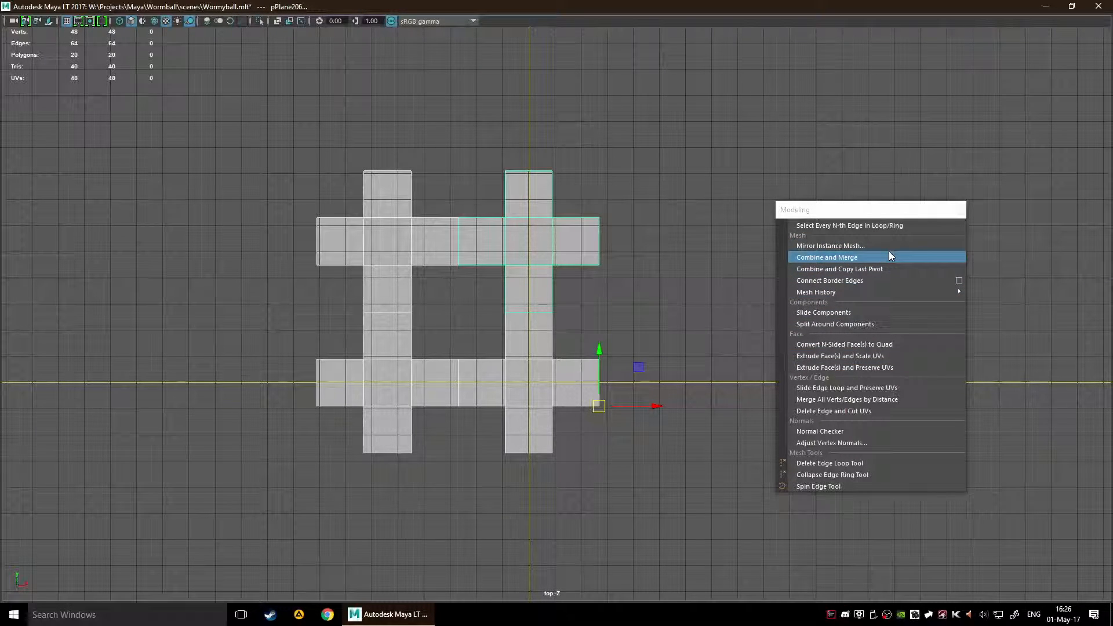
left_click(861, 258)
middle_click_drag(559, 338, 673, 393, "alt")
scroll(443, 355, "up", 10)
middle_click_drag(442, 356, 449, 437, "alt")
scroll(462, 440, "up", 5)
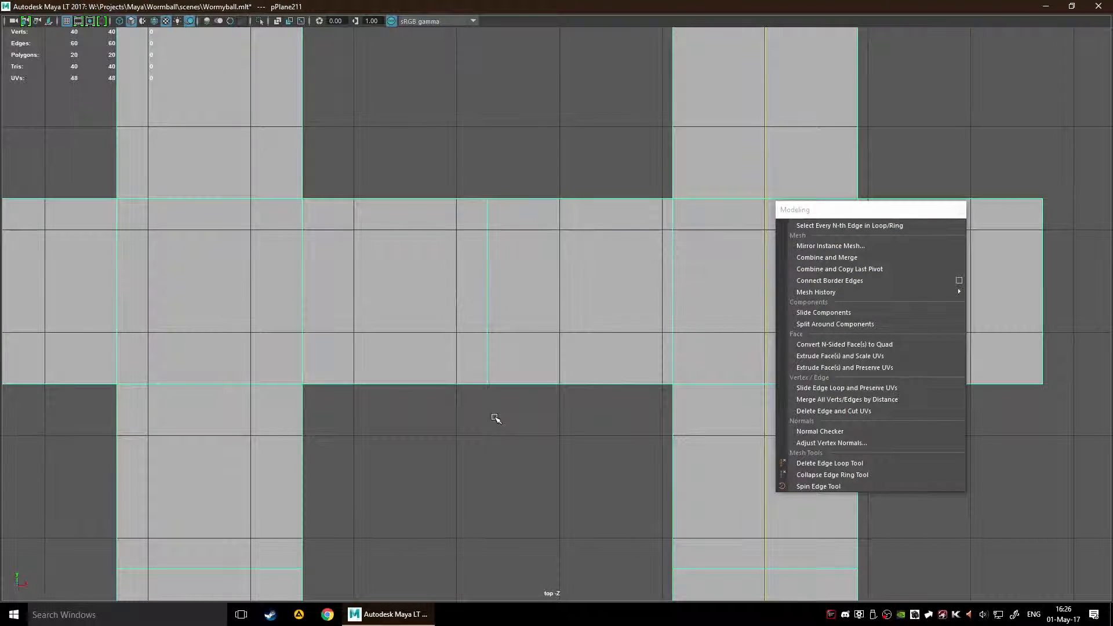
scroll(487, 413, "down", 5)
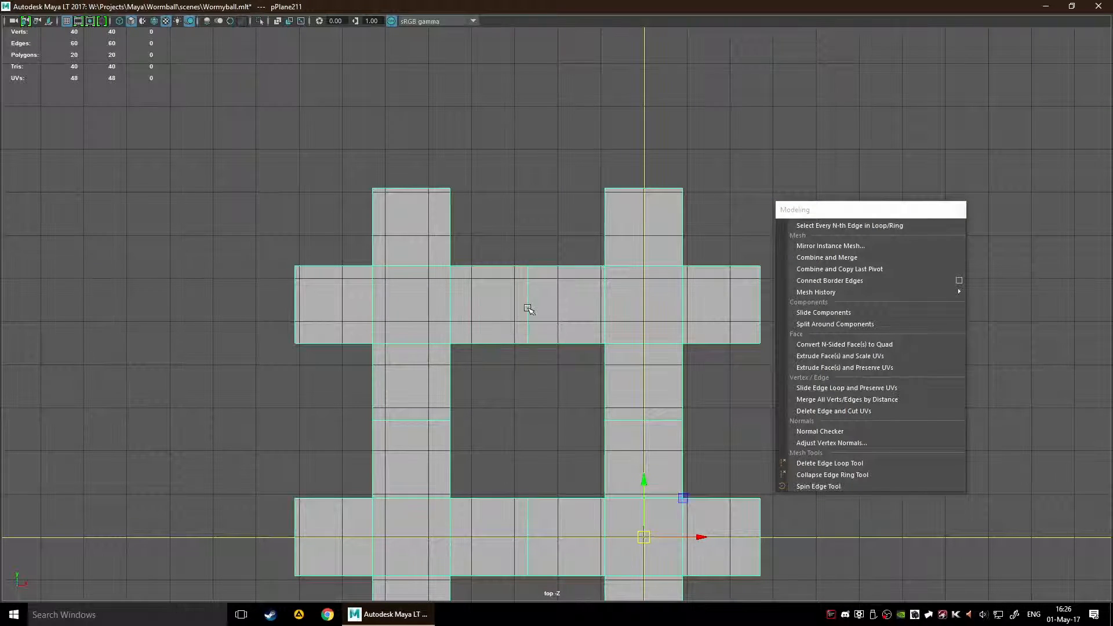
scroll(543, 391, "up", 3)
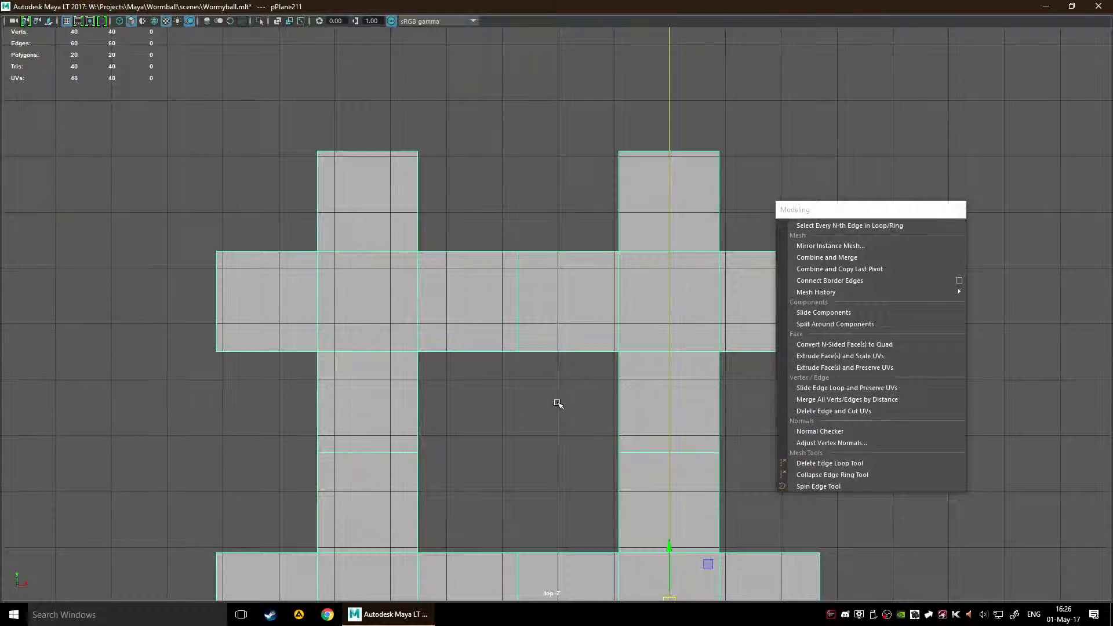
left_click(559, 404)
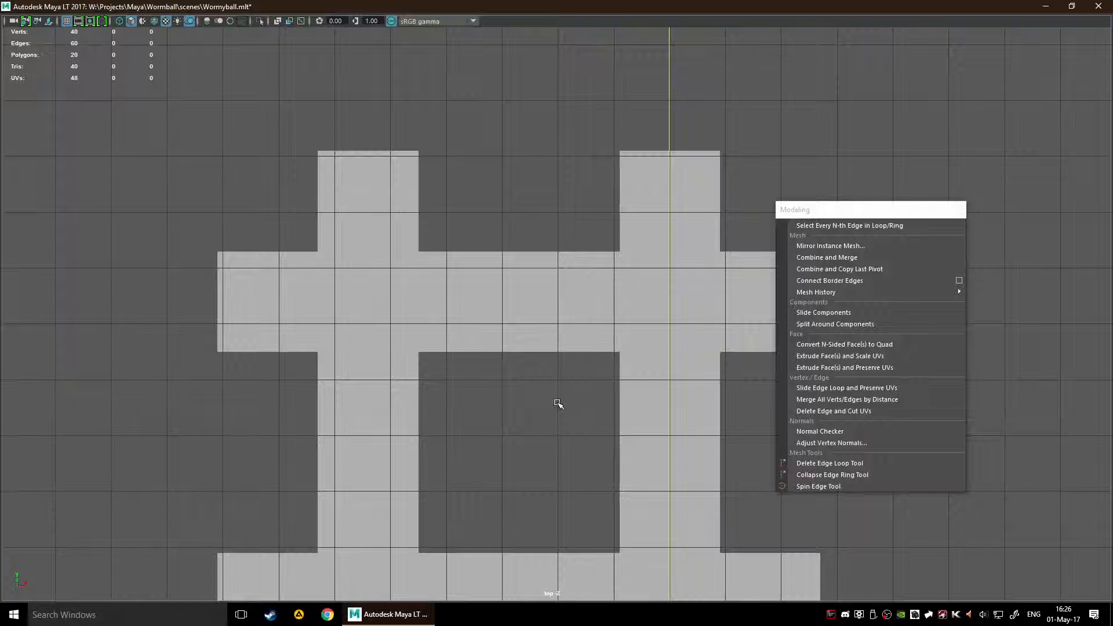
Step: Undo the combine and merge, and select several crosses individually to check that they are separate objects
key("ctrl+z")
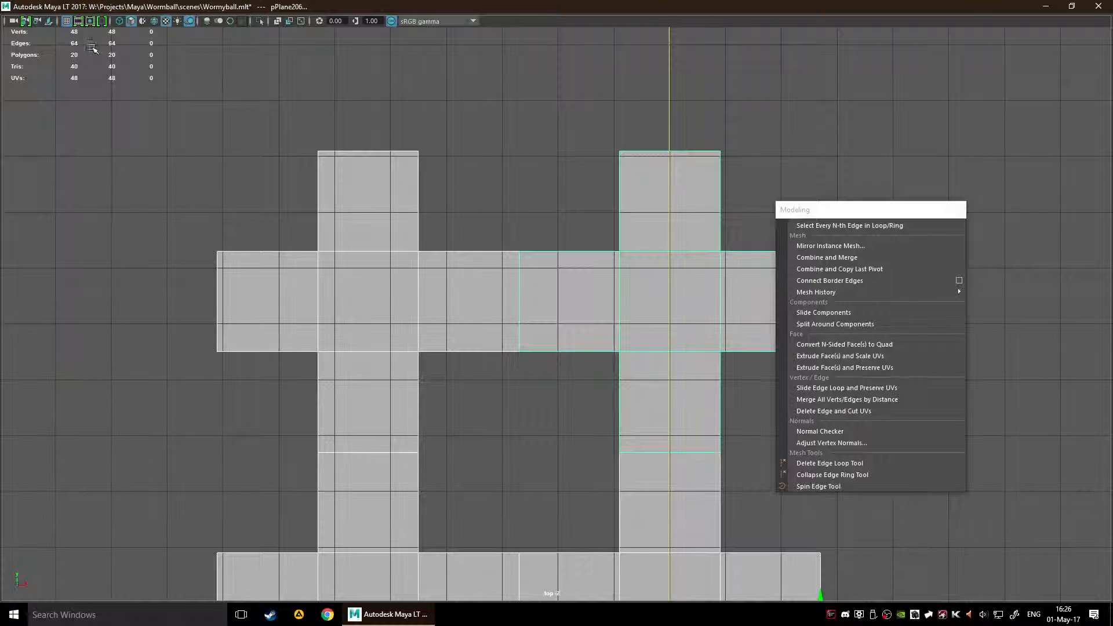
left_click(309, 210)
scroll(243, 245, "down", 3)
left_click(435, 412)
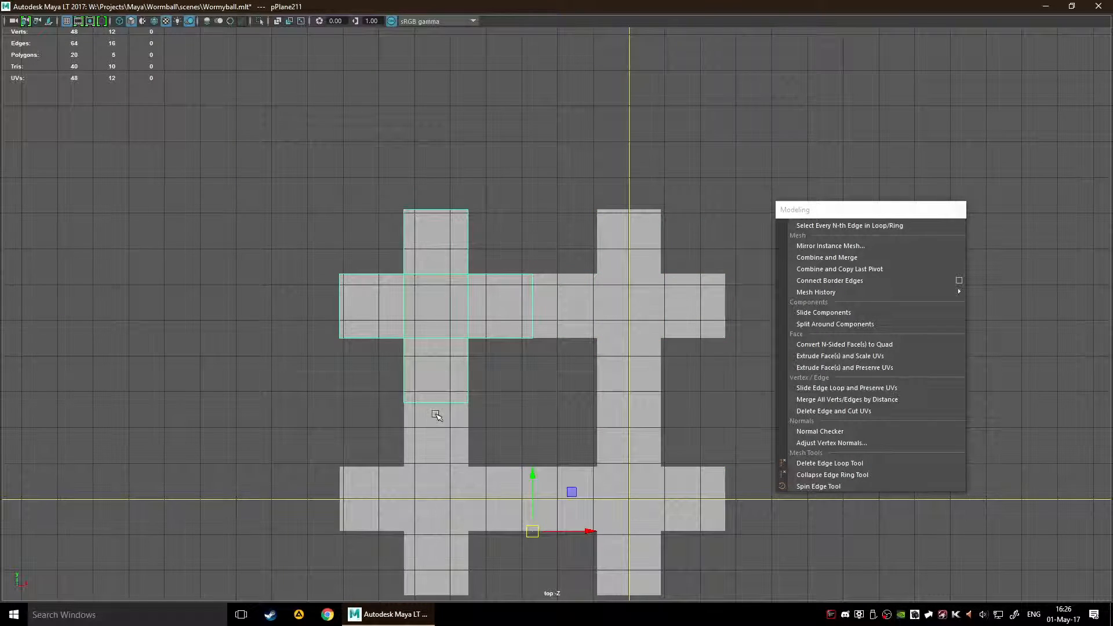
left_click(660, 309)
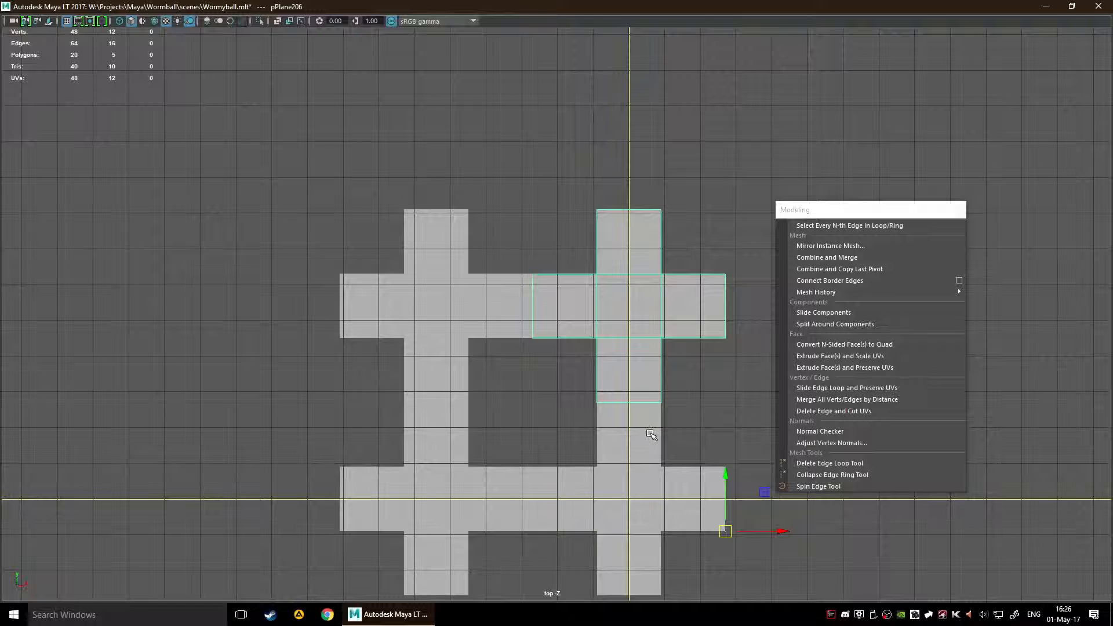
left_click(653, 434)
scroll(651, 432, "down", 3)
middle_click_drag(654, 399, 606, 343, "alt")
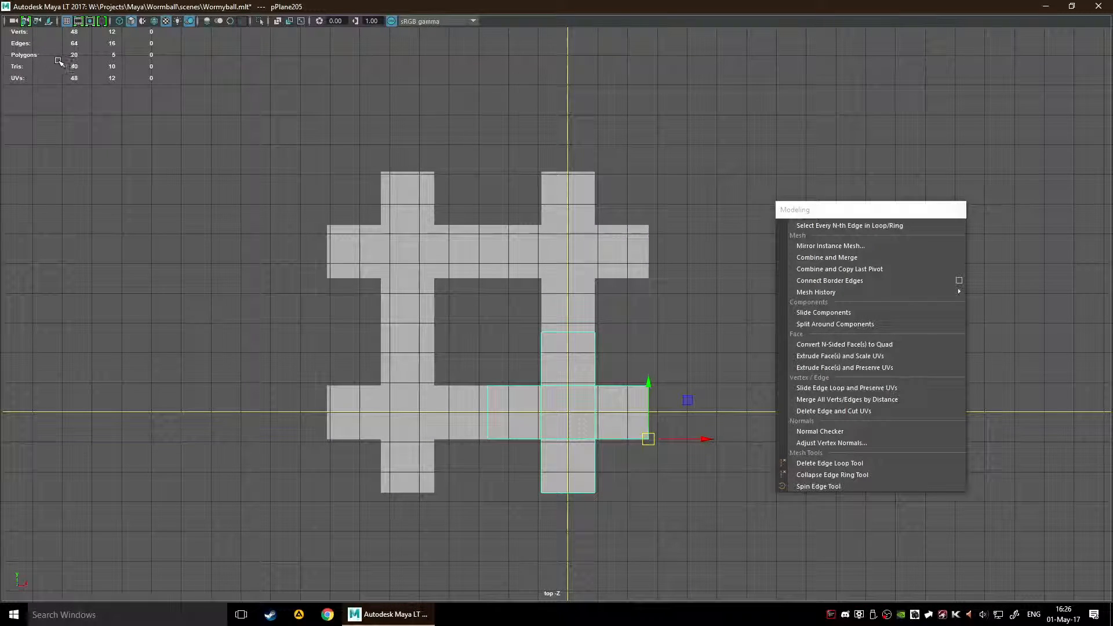
Step: Select all four crosses and apply Combine and Merge to join them into a single mesh
left_click_drag(288, 119, 704, 518)
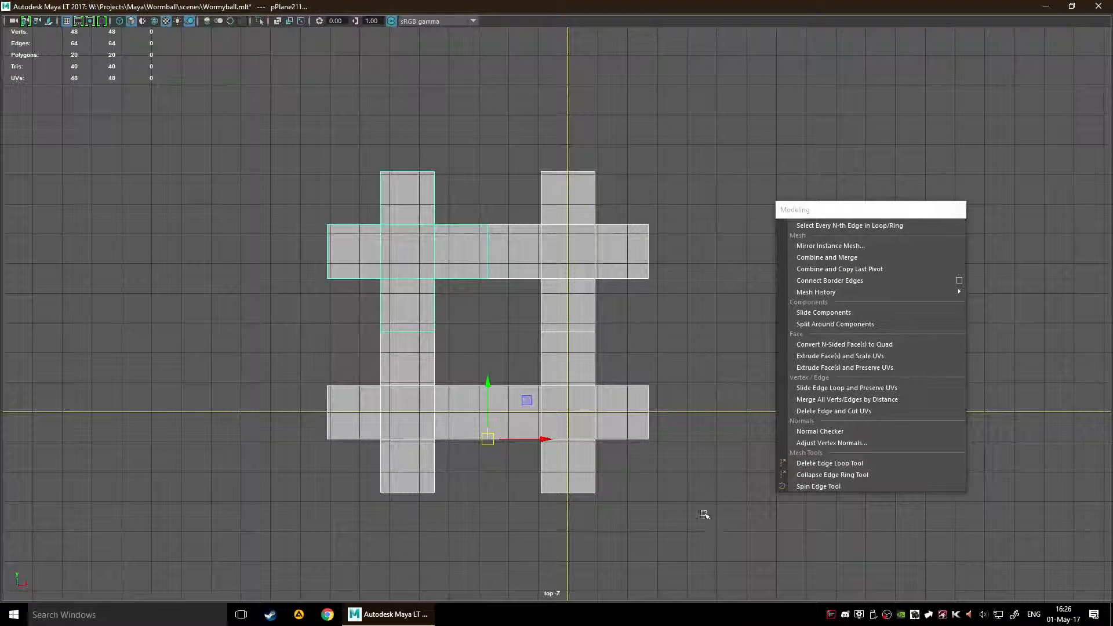
left_click(866, 257)
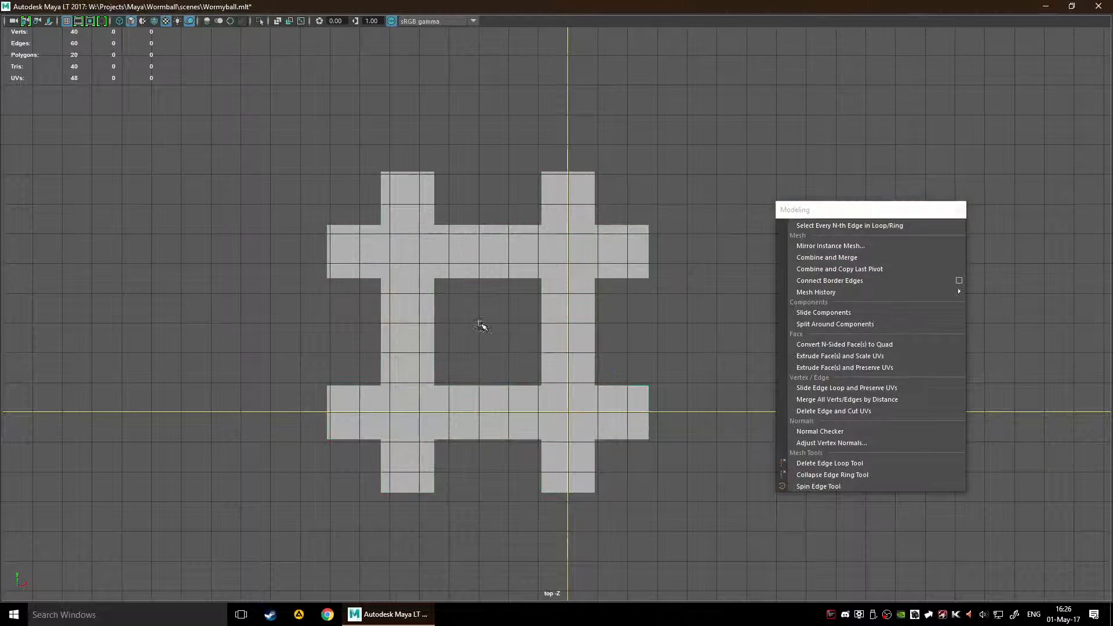
scroll(525, 360, "up", 5)
Step: Switch to vertex selection and test the weld by moving a vertex at the upper crossbar's central seam, undoing each move
key("ctrl+F9")
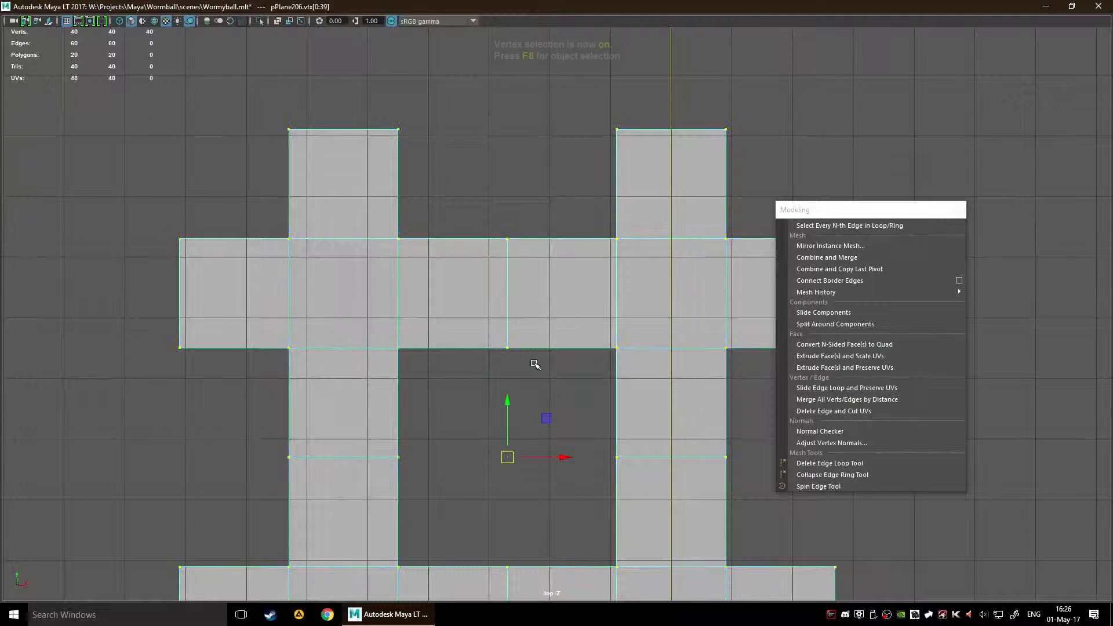
scroll(541, 418, "up", 4)
middle_click_drag(515, 412, 587, 376, "alt")
left_click(521, 354)
left_click_drag(517, 335, 610, 420)
key("ctrl+z")
left_click(524, 351)
left_click_drag(520, 329, 583, 400)
key("ctrl+z")
key("ctrl+z")
Step: Repeat the weld test on the upper crossbar's central seam with box-selected vertices, undoing the changes
left_click_drag(502, 314, 598, 438)
key("ctrl+z")
key("ctrl+z")
left_click_drag(699, 532, 495, 319)
left_click(585, 406)
left_click_drag(658, 457, 567, 297)
key("ctrl+z")
left_click(610, 397)
left_click(542, 341)
mouse_move(573, 340)
left_mouse_down()
mouse_move(551, 335)
mouse_move(579, 342)
left_mouse_up()
key("ctrl+z")
left_click(598, 404)
Step: Switch to edge selection, delete the central seam edge of the upper crossbar, and undo the deletion
middle_click_drag(517, 271, 511, 330, "alt")
right_click_drag(540, 300, 534, 259)
left_click(535, 287)
key("Delete")
scroll(546, 306, "down", 4)
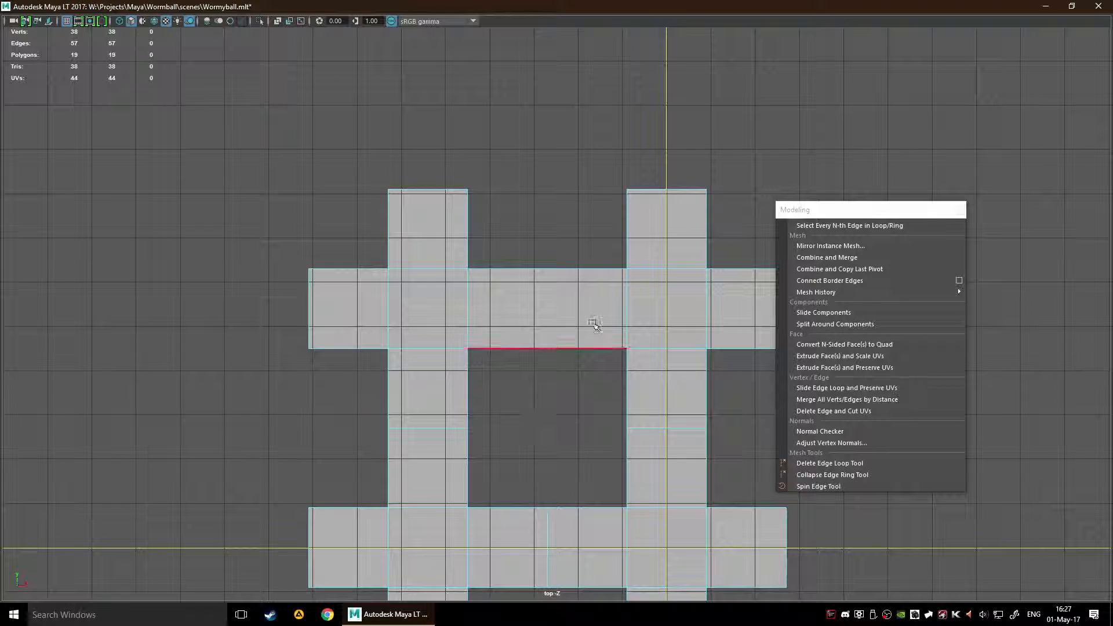
key("ctrl+z")
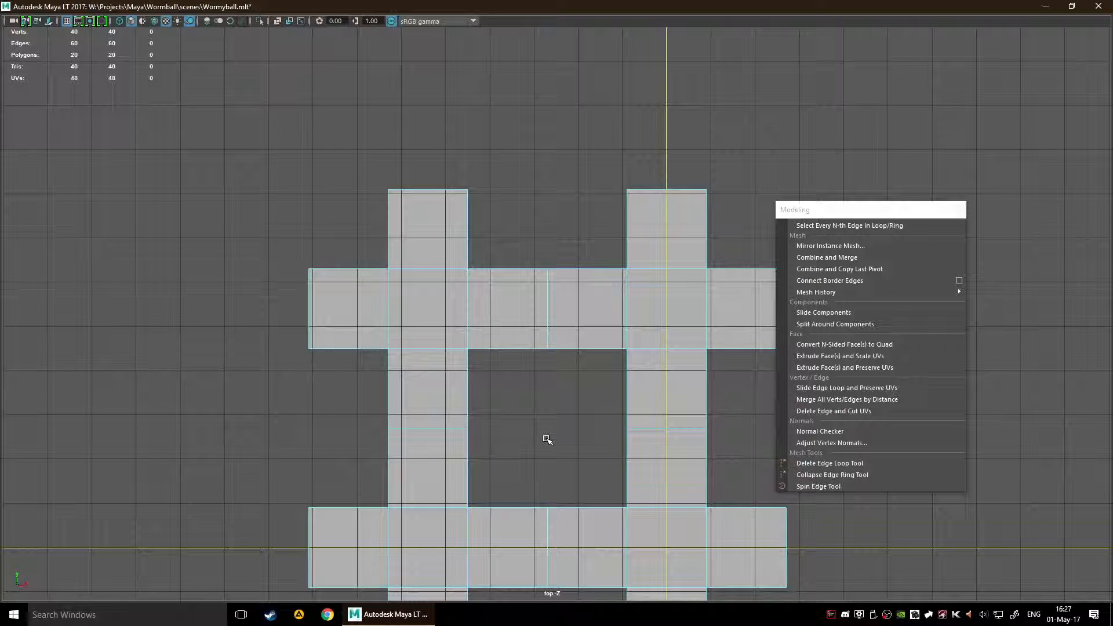
scroll(492, 403, "up", 2)
scroll(435, 423, "down", 3)
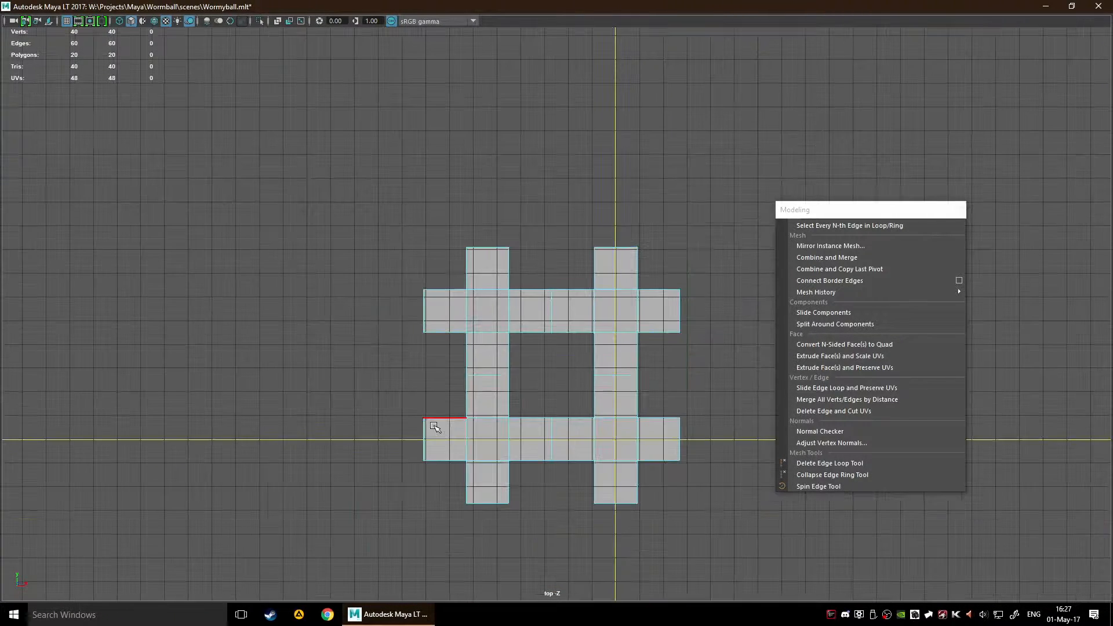
scroll(448, 406, "up", 5)
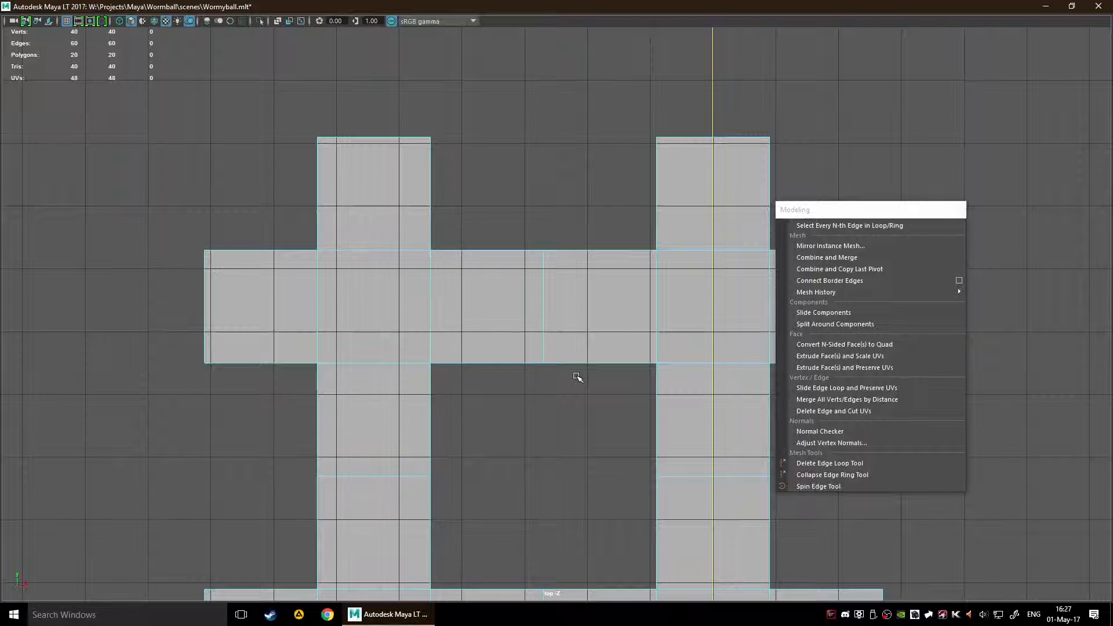
scroll(616, 386, "down", 4)
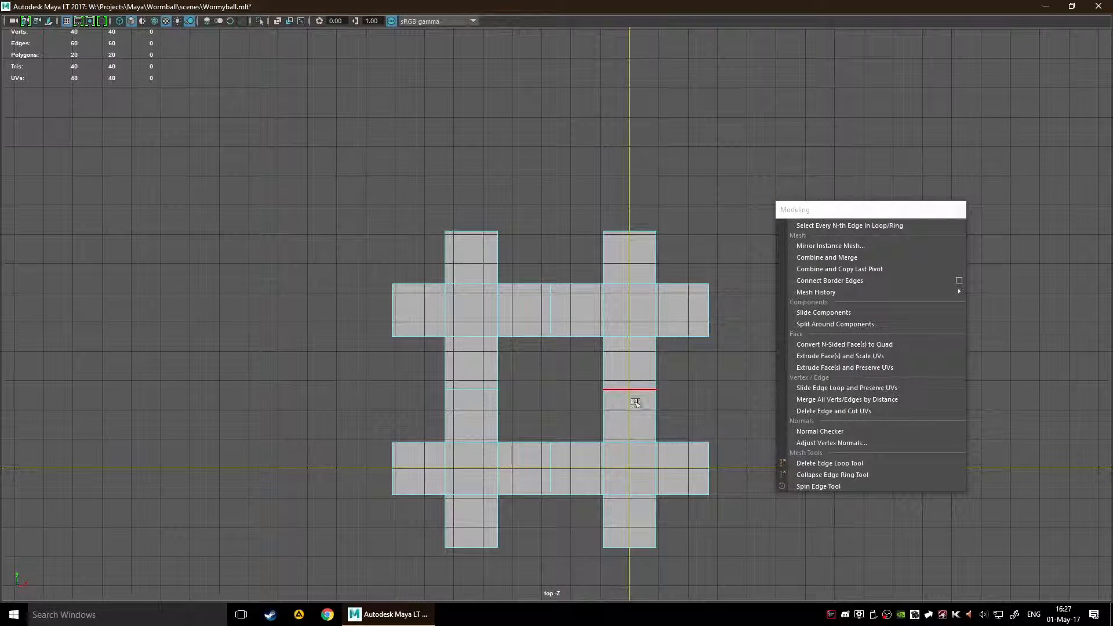
scroll(547, 440, "up", 4)
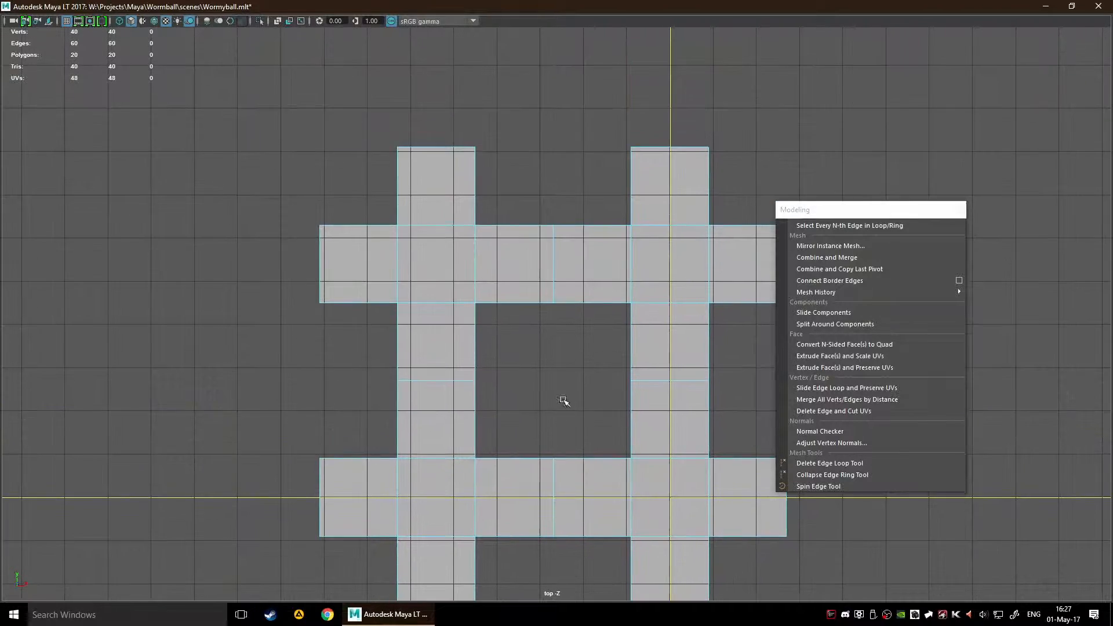
scroll(564, 400, "up", 1)
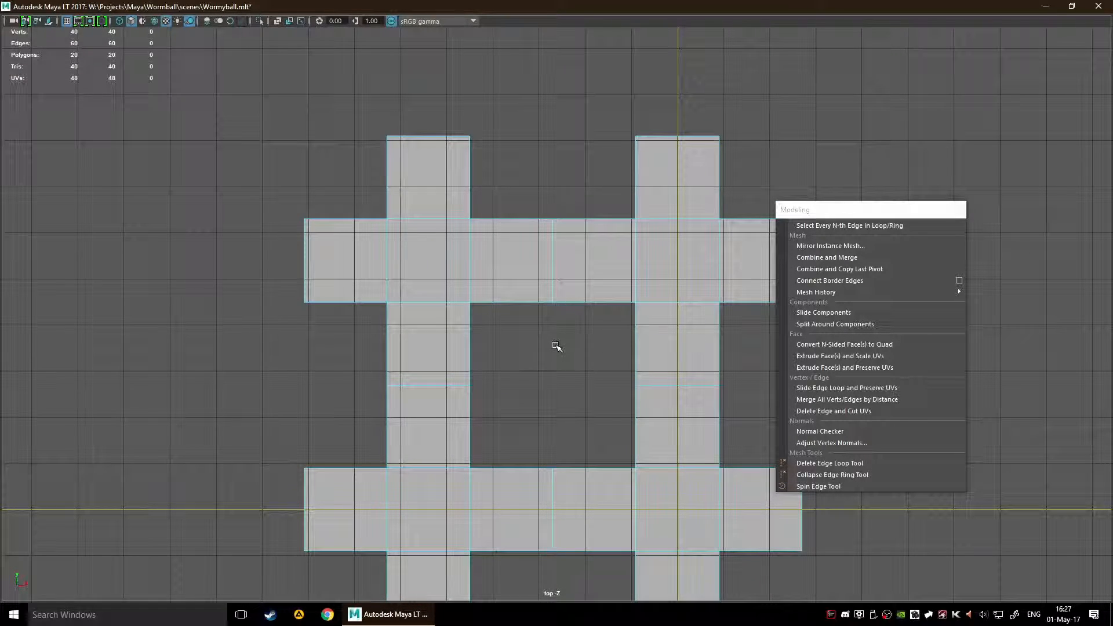
Step: Examine the faces and seams of the combined mesh around its central opening
right_click_drag(559, 292, 512, 301)
right_click_drag(548, 385, 496, 313)
scroll(520, 390, "up", 5)
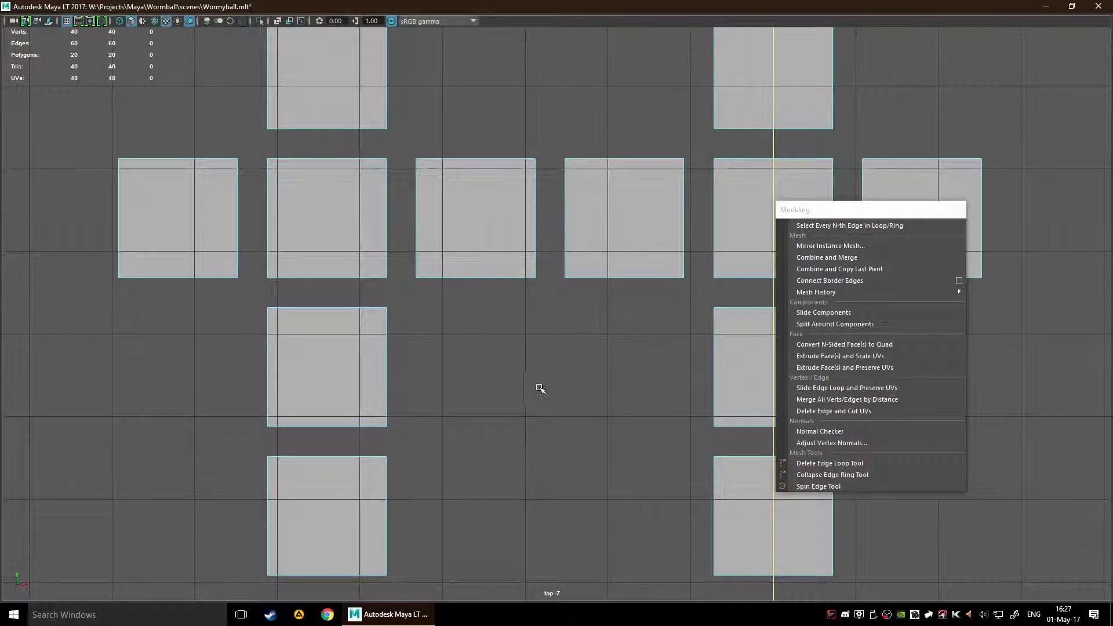
middle_click_drag(540, 390, 531, 277, "alt")
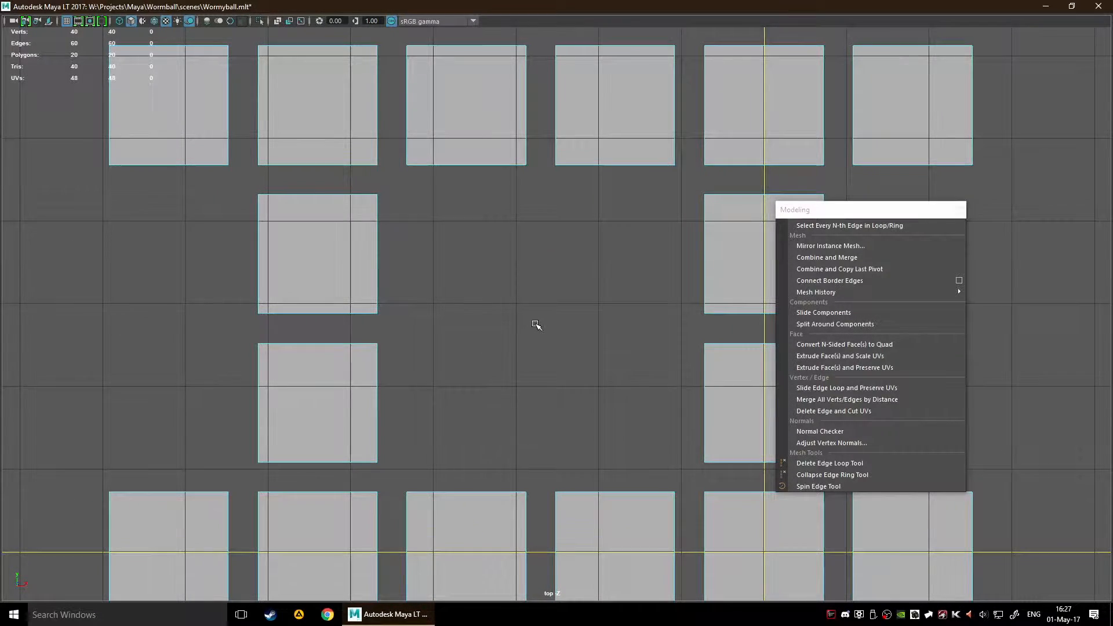
scroll(510, 336, "down", 5)
scroll(541, 311, "up", 4)
middle_click_drag(517, 328, 579, 318, "alt")
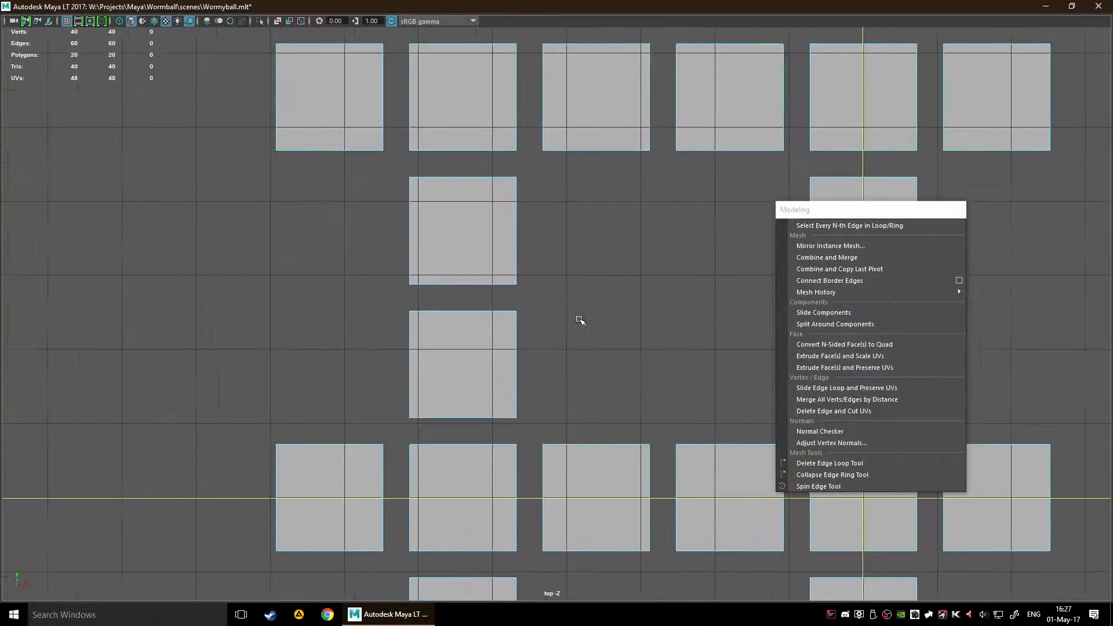
scroll(510, 301, "up", 5)
Step: Undo the last change, select the inner end vertex of the left vertical bar's central seam, and apply Merge Vertices to it
right_click_drag(535, 283, 506, 281)
left_click_drag(546, 279, 465, 279)
key("ctrl+z")
left_click(582, 323)
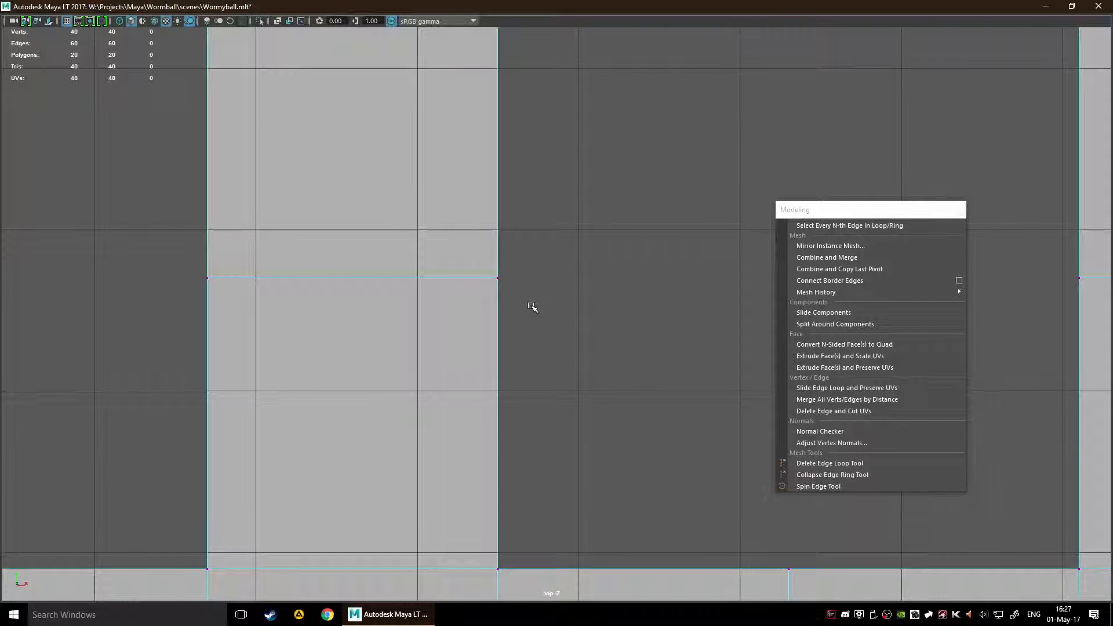
left_click(504, 287)
left_click(642, 304)
left_click_drag(592, 374, 474, 260)
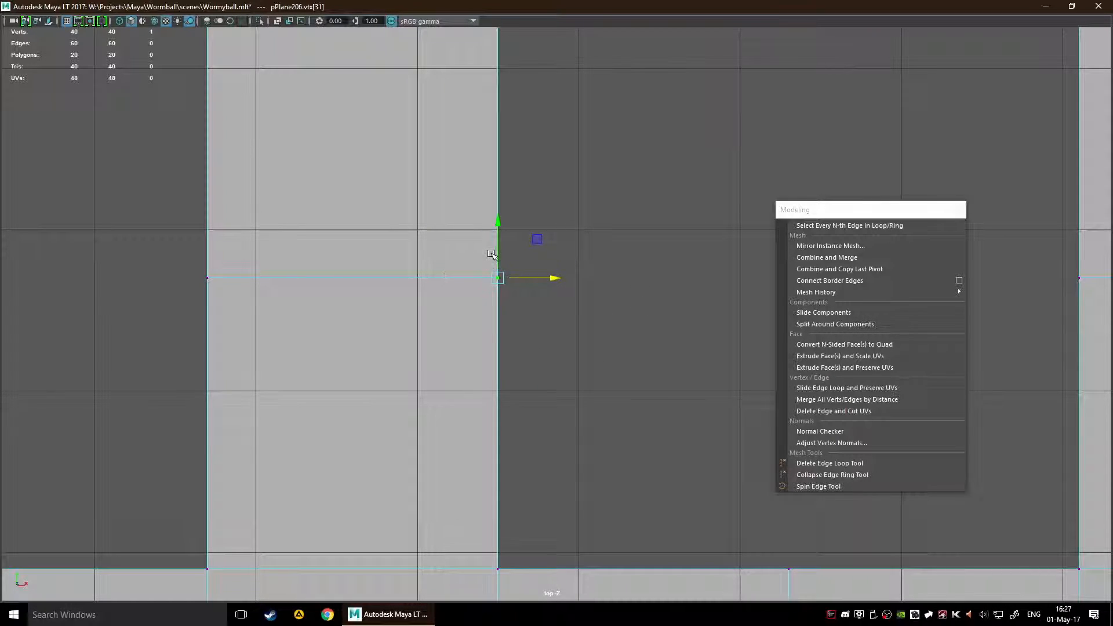
right_click(506, 283, "shift")
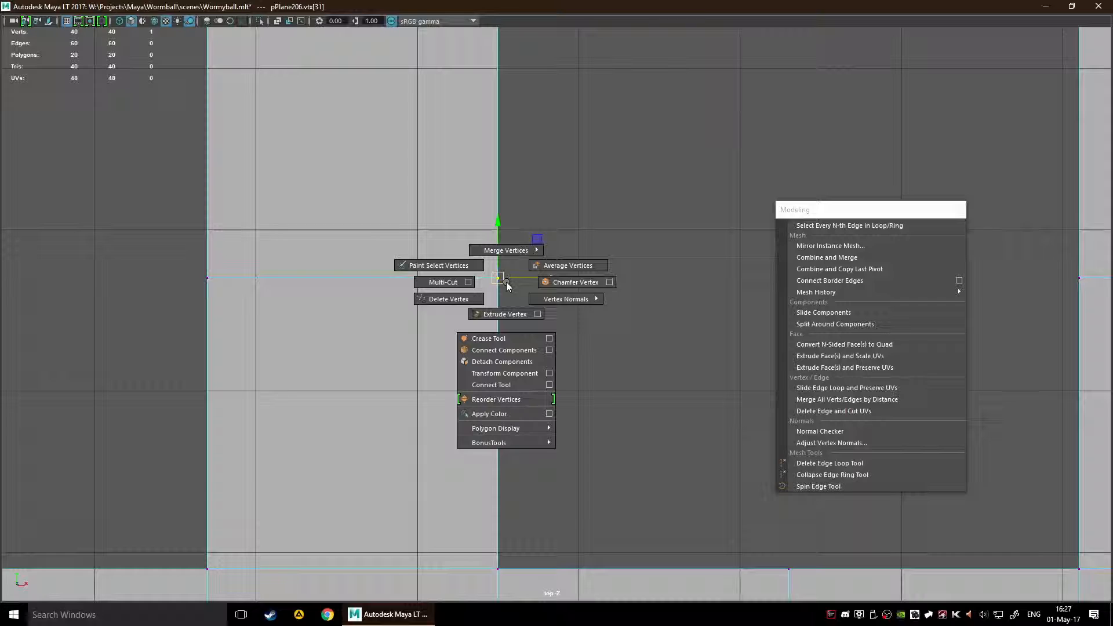
right_click_drag(507, 285, 500, 219, "shift")
scroll(499, 278, "up", 5)
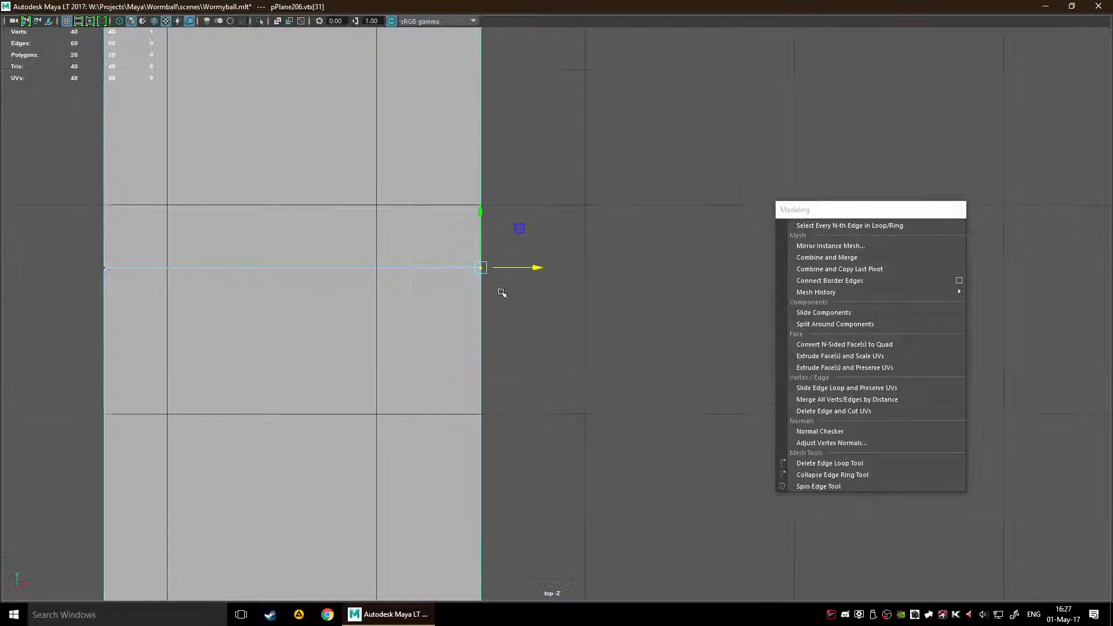
scroll(447, 279, "down", 6)
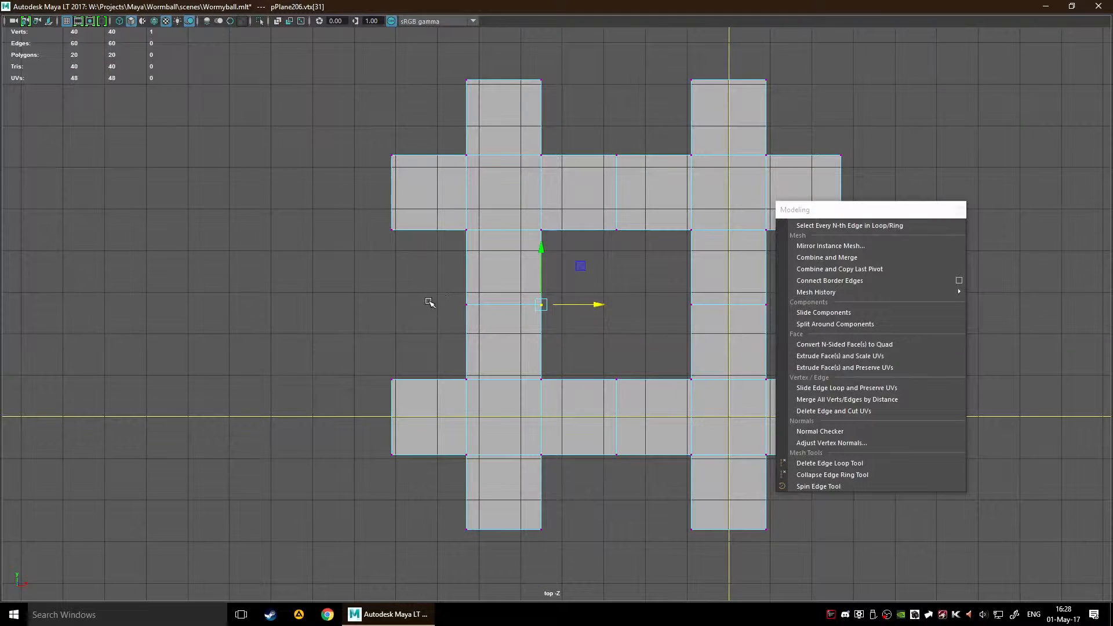
Step: Try merging both end vertices of the left vertical bar's central seam to their center, and undo the merge
scroll(296, 239, "up", 2)
left_click_drag(297, 238, 621, 325)
right_click_drag(481, 297, 471, 219, "shift")
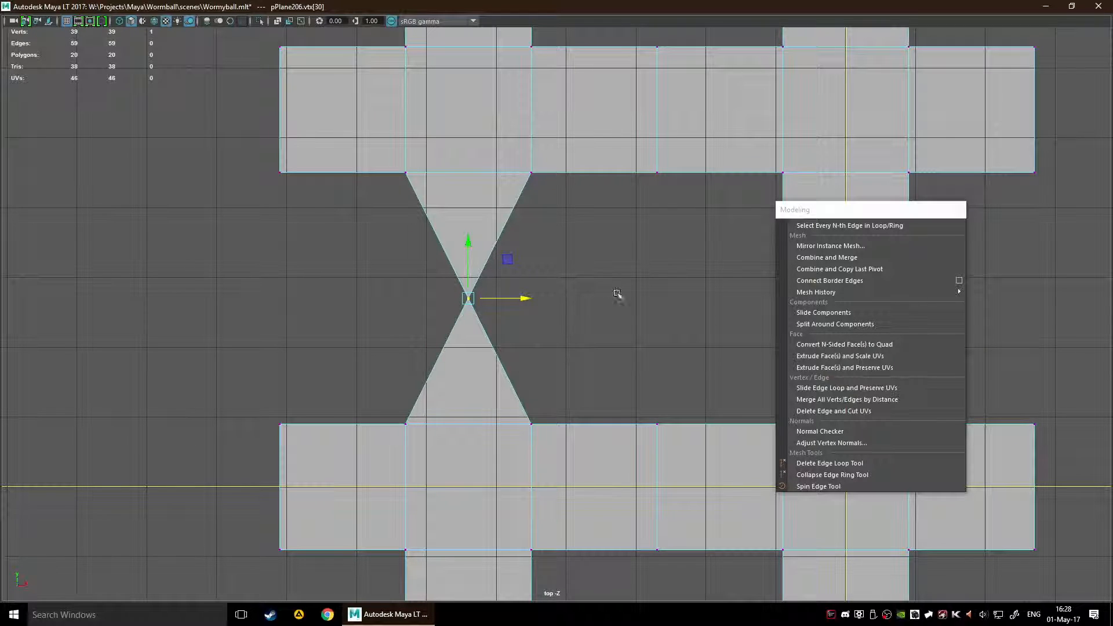
scroll(560, 303, "down", 4)
scroll(565, 301, "up", 3)
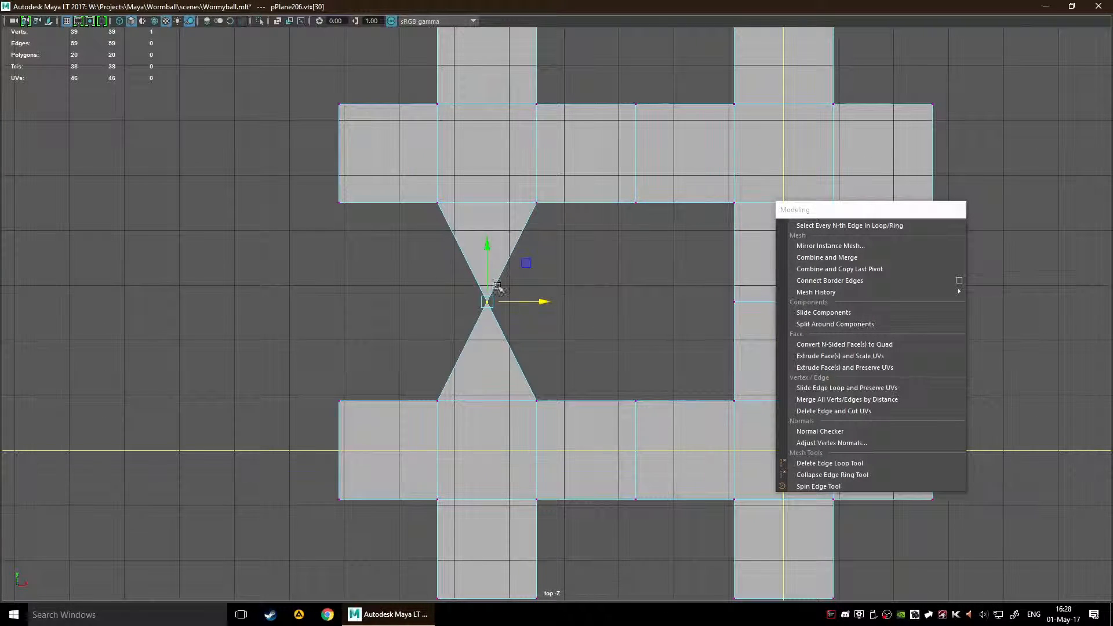
key("ctrl+z")
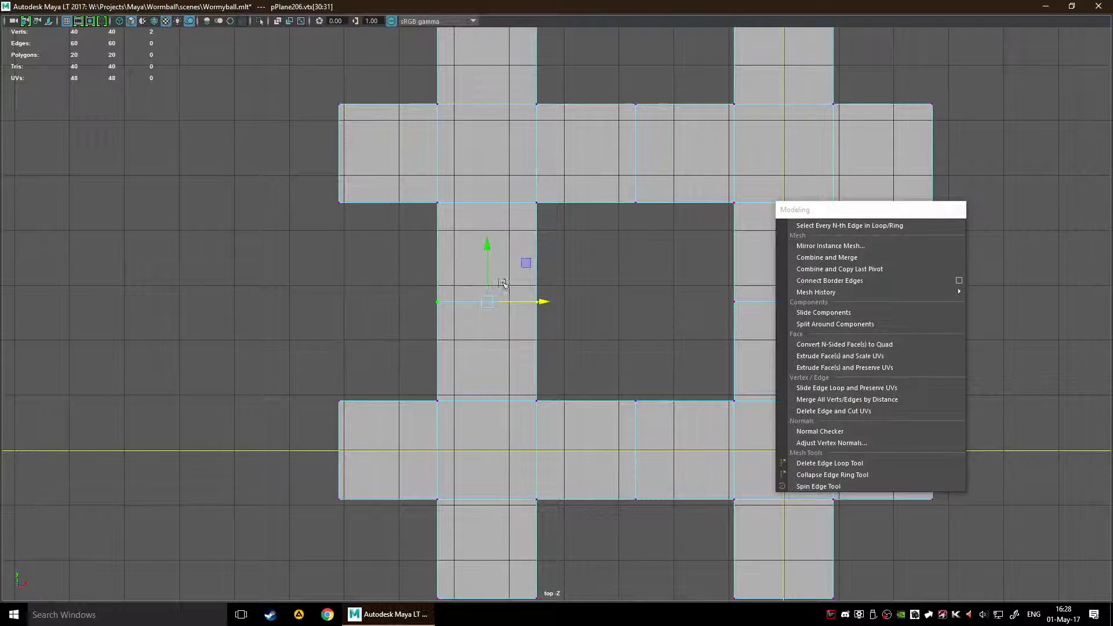
Step: In the mesh's polyMergeVert2 history node, set Distance Threshold to 1 and turn Always Merge Two Vertices on
scroll(647, 341, "up", 2)
key("ctrl+a")
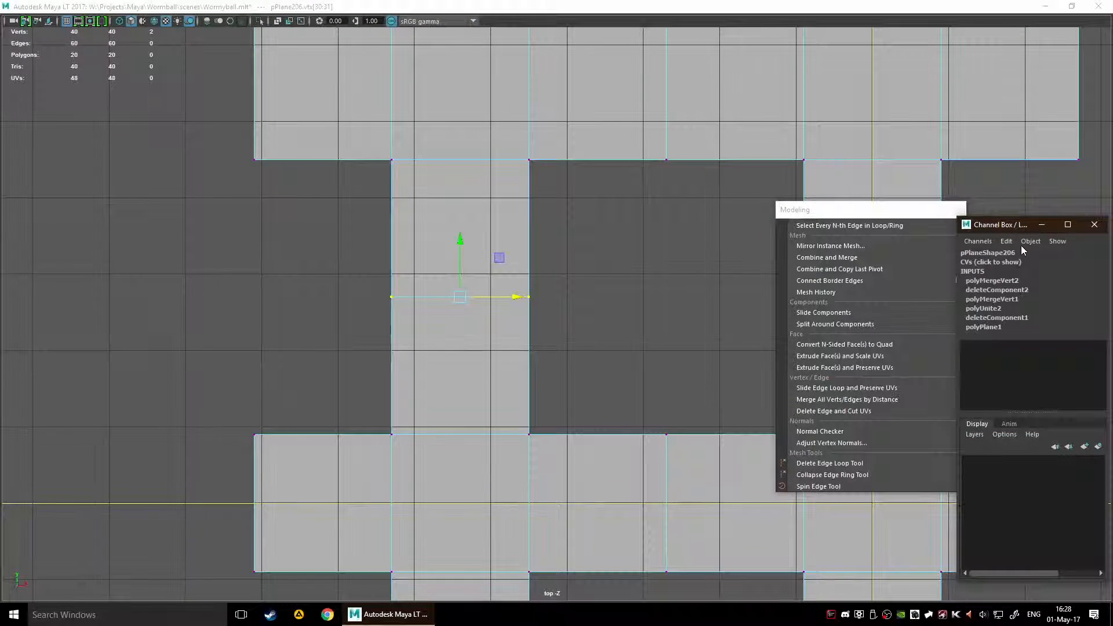
left_click(1012, 283)
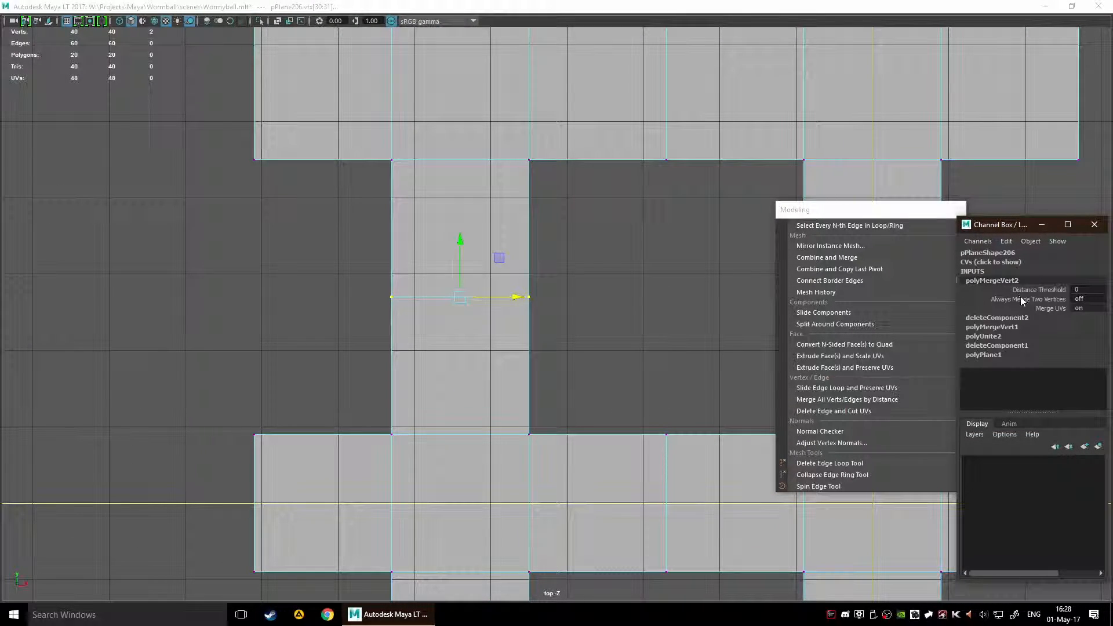
left_click(577, 326)
left_click(525, 295)
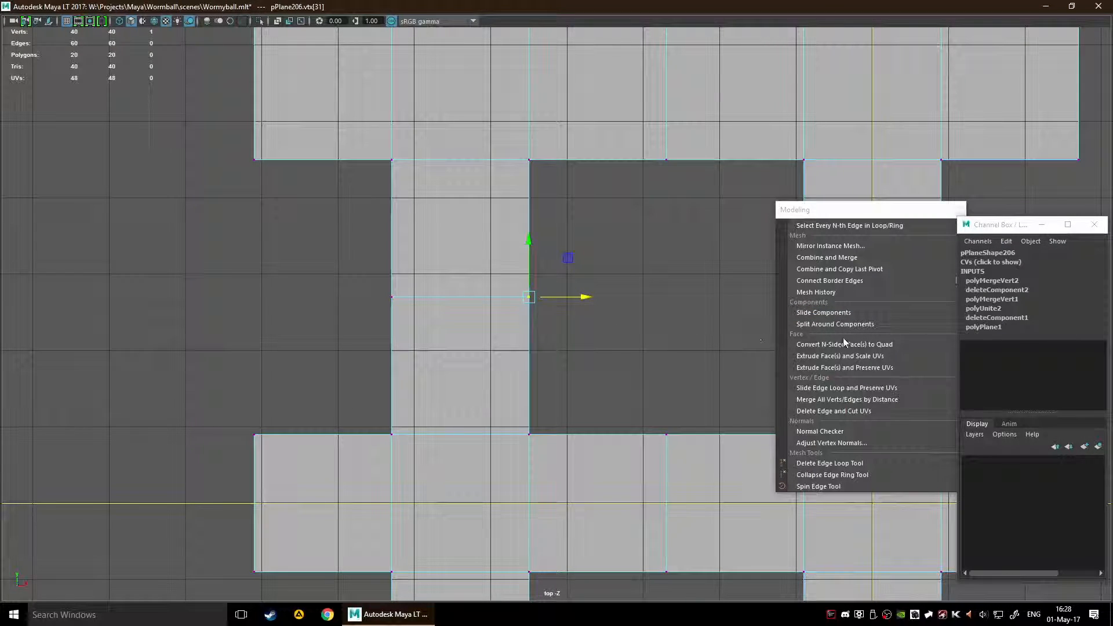
left_click(1017, 282)
left_click(1039, 290)
middle_click_drag(580, 322, 588, 299)
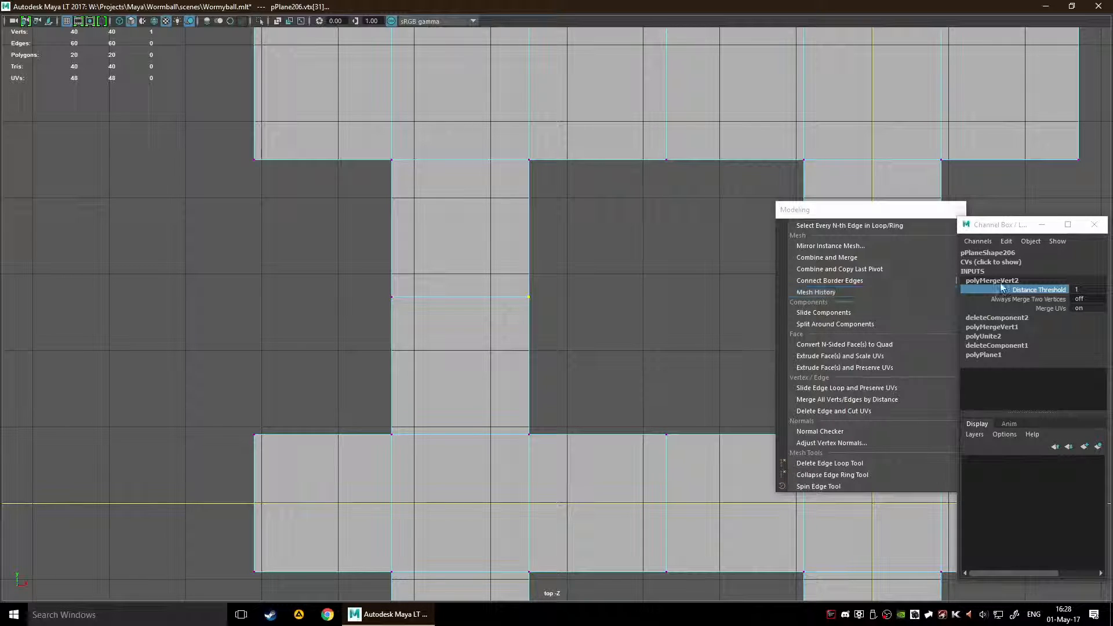
left_click(1032, 299)
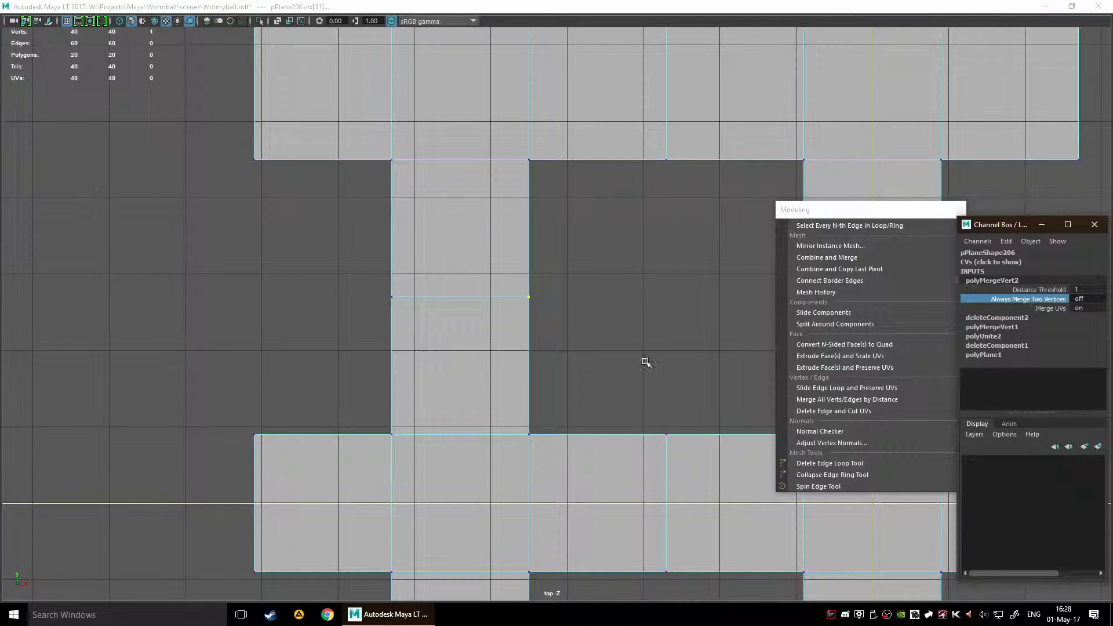
middle_click_drag(644, 365, 647, 368)
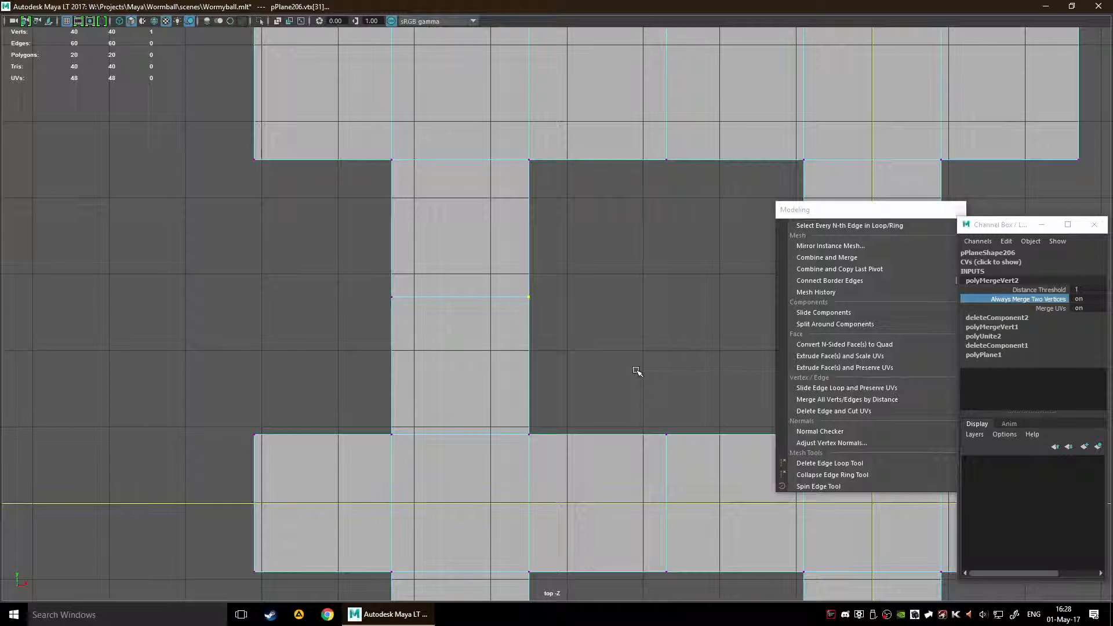
left_click(600, 371)
Step: Close the floating Modeling bonus tools list and the Channel Box window
scroll(592, 342, "up", 3)
left_click_drag(843, 210, 742, 189)
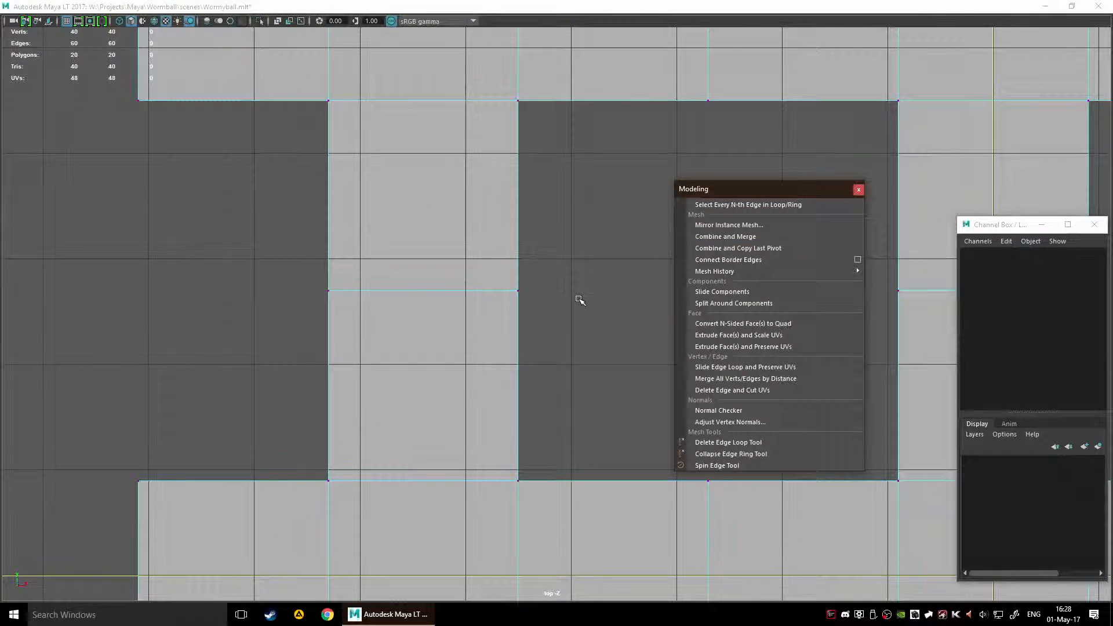
scroll(611, 307, "down", 4)
left_click(858, 190)
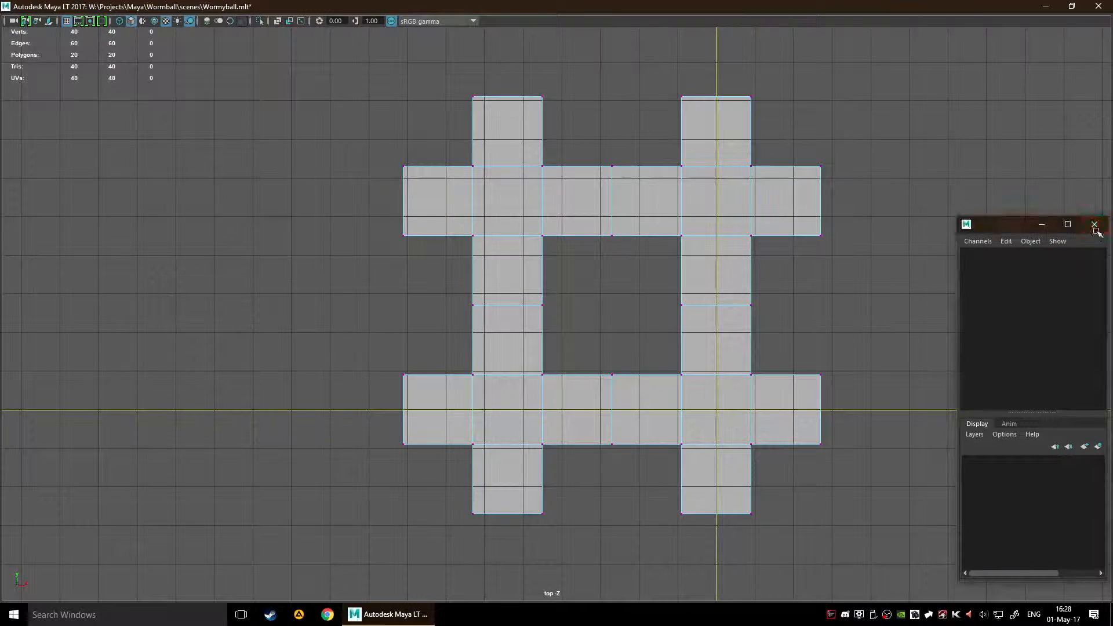
left_click(1096, 225)
Step: Switch to object selection and snap the mesh's pivot to the lower corner of the lower crossbar's right end
scroll(812, 287, "down", 3)
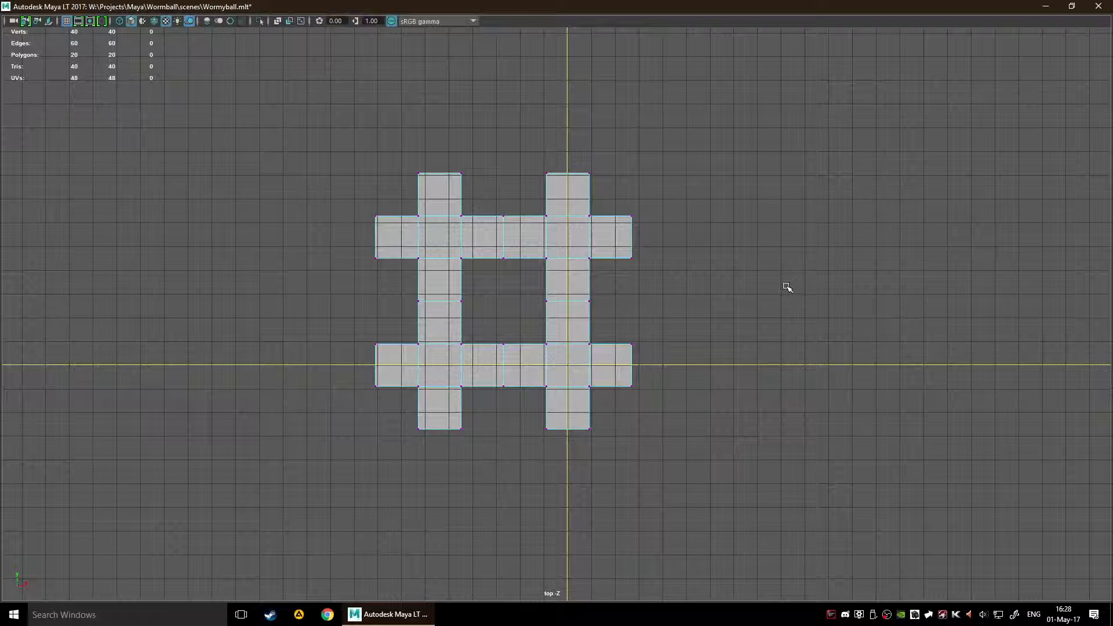
key("F8")
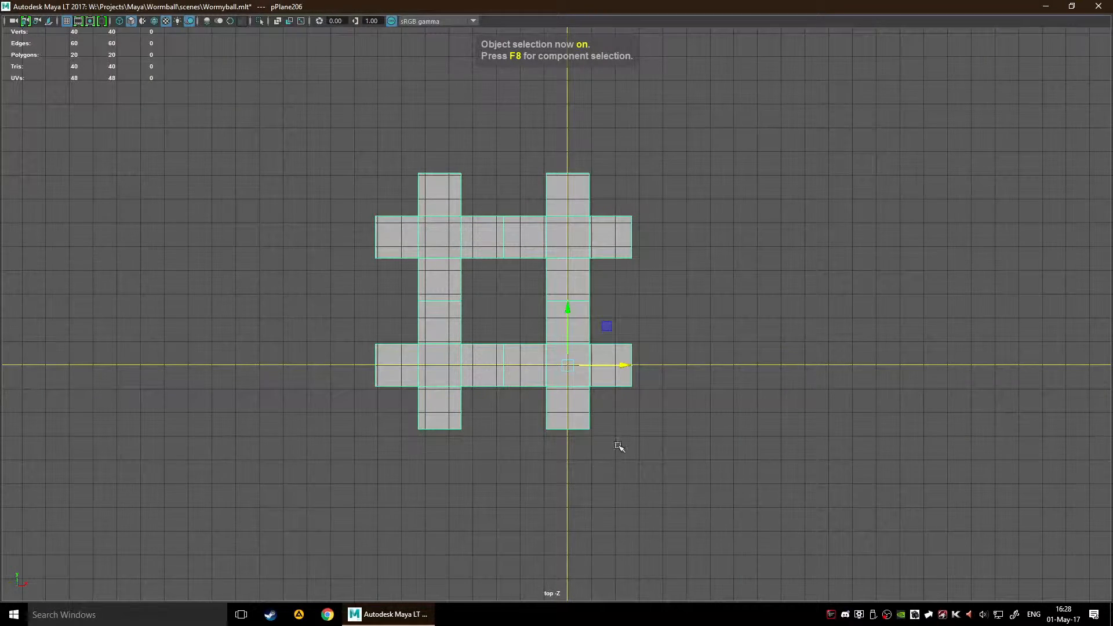
middle_click_drag(613, 451, 575, 409, "alt")
key("d")
left_click_drag(529, 325, 595, 345)
scroll(627, 391, "down", 1)
scroll(690, 400, "down", 2)
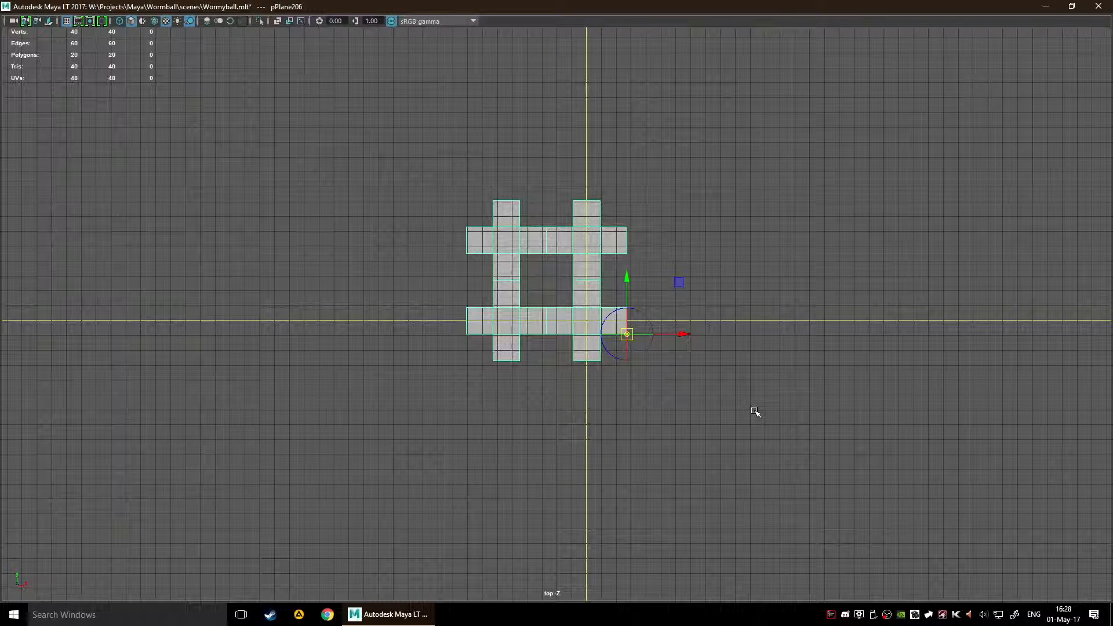
key("d")
Step: Duplicate the mesh, snap the copy to the left end of the lower crossbar, and repeat the duplication to form a long horizontal row
key("ctrl+d")
left_click_drag(683, 334, 466, 334)
scroll(448, 440, "down", 3)
scroll(448, 439, "down", 6)
key("shift+d")
key("shift+d")
key("shift+d")
key("shift+d")
key("shift+d")
key("shift+d")
key("shift+d")
key("shift+d")
key("shift+d")
key("shift+d")
key("shift+d")
key("shift+d")
key("shift+d")
middle_click_drag(503, 460, 564, 396, "alt")
scroll(540, 400, "down", 2)
scroll(586, 395, "up", 3)
key("shift+d")
key("shift+d")
Step: Select all the pieces of the row and apply Combine and Merge to join them into one mesh
key("ctrl+shift+a")
key("space")
left_click(631, 280)
mouse_move(655, 362)
left_click(776, 391)
Step: Snap the combined row's pivot to the upper corner at the top end of its rightmost vertical bar
scroll(640, 348, "up", 5)
middle_click_drag(284, 331, 589, 373, "alt")
scroll(599, 474, "up", 5)
scroll(598, 474, "down", 2)
scroll(589, 373, "down", 5)
middle_click_drag(695, 383, 559, 367, "alt")
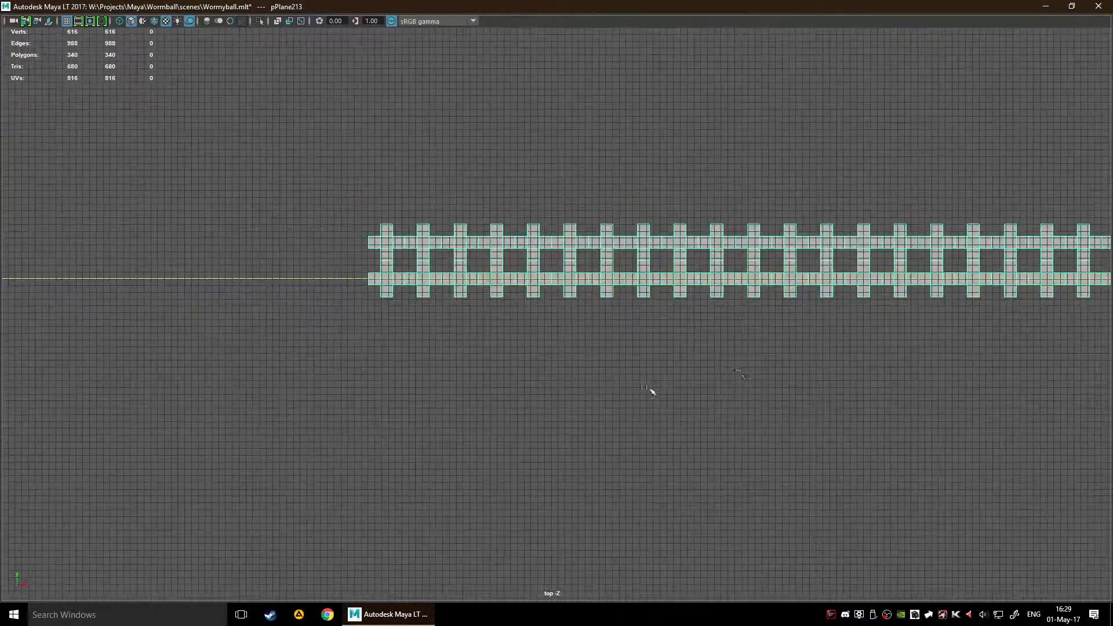
middle_click_drag(957, 360, 551, 423, "alt")
scroll(551, 423, "up", 5)
scroll(651, 420, "up", 1)
middle_click_drag(651, 419, 667, 301, "alt")
scroll(603, 319, "up", 6)
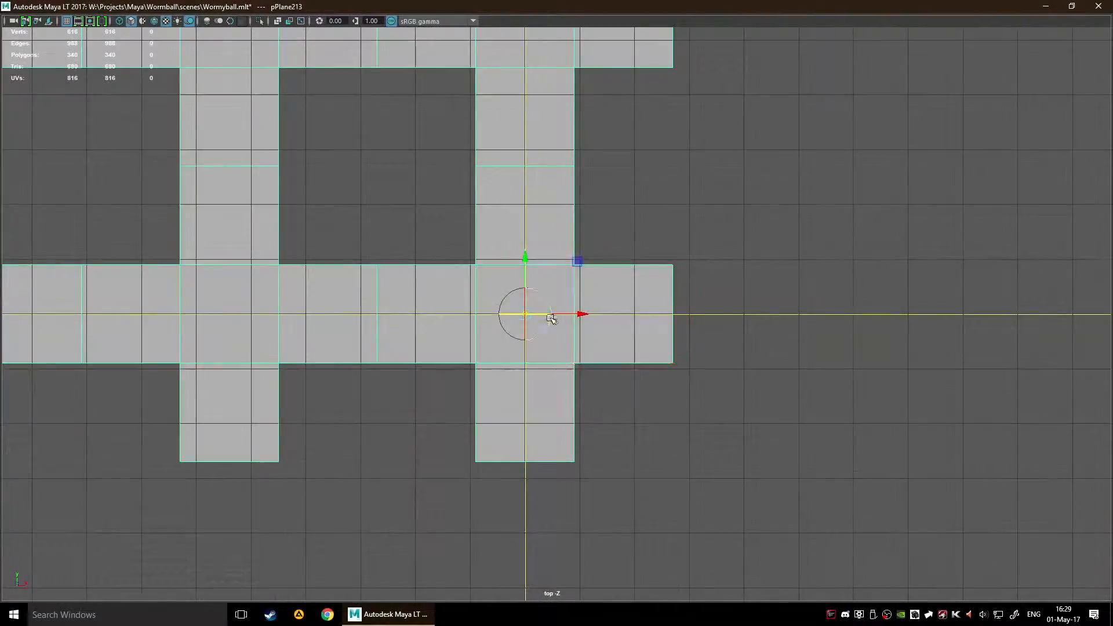
scroll(552, 318, "down", 1)
left_click_drag(531, 313, 571, 111)
middle_click_drag(755, 218, 725, 473, "alt")
left_click_drag(540, 364, 537, 204)
scroll(538, 204, "down", 6)
middle_click_drag(681, 397, 708, 319, "alt")
Step: Duplicate the row downward end to end, repeat the duplication twice, and delete the lowest row so three rows remain
key("ctrl+d")
left_click_drag(579, 197, 588, 367)
scroll(593, 402, "down", 7)
middle_click_drag(568, 464, 859, 390, "alt")
key("shift+d")
key("shift+d")
scroll(793, 431, "down", 4)
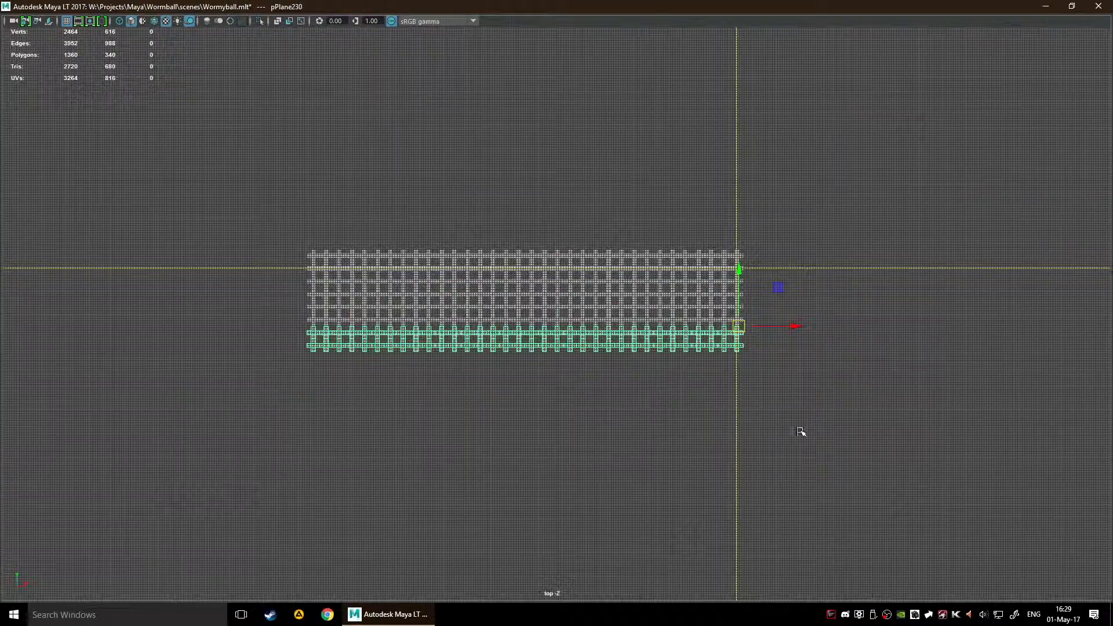
key("Delete")
scroll(705, 393, "up", 4)
left_click_drag(626, 374, 558, 357, "alt")
key("space")
key("space")
left_click_drag(731, 336, 649, 296, "alt")
scroll(649, 296, "down", 8)
scroll(667, 293, "up", 6)
left_click(686, 287)
scroll(685, 287, "down", 6)
left_click_drag(673, 246, 594, 338)
left_click(725, 400)
left_click_drag(724, 400, 742, 510, "alt")
left_click(614, 313)
key("ctrl+z")
key("ctrl+z")
key("ctrl+z")
Step: Select the three rows and apply Combine and Merge to join them into a single lattice mesh
left_click_drag(670, 515, 763, 485, "alt")
scroll(763, 485, "up", 8)
left_click(763, 485)
key("space")
left_click(619, 378)
Step: Check the lattice's joined seams and vertices in component selection, and return to object selection
scroll(619, 377, "down", 10)
scroll(575, 269, "up", 12)
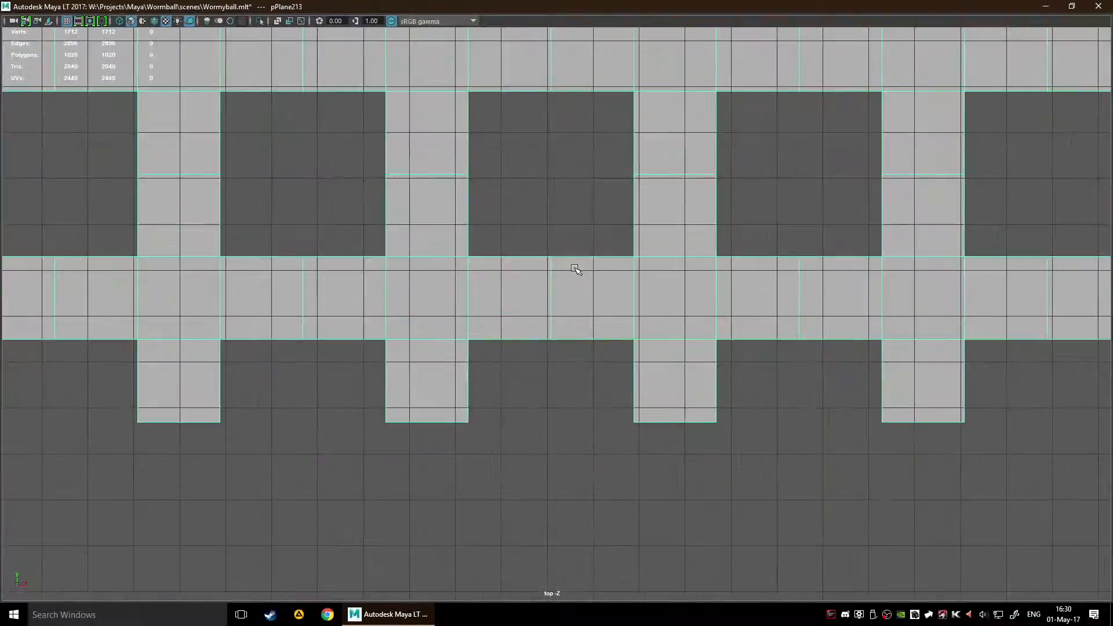
key("F8")
scroll(584, 435, "down", 10)
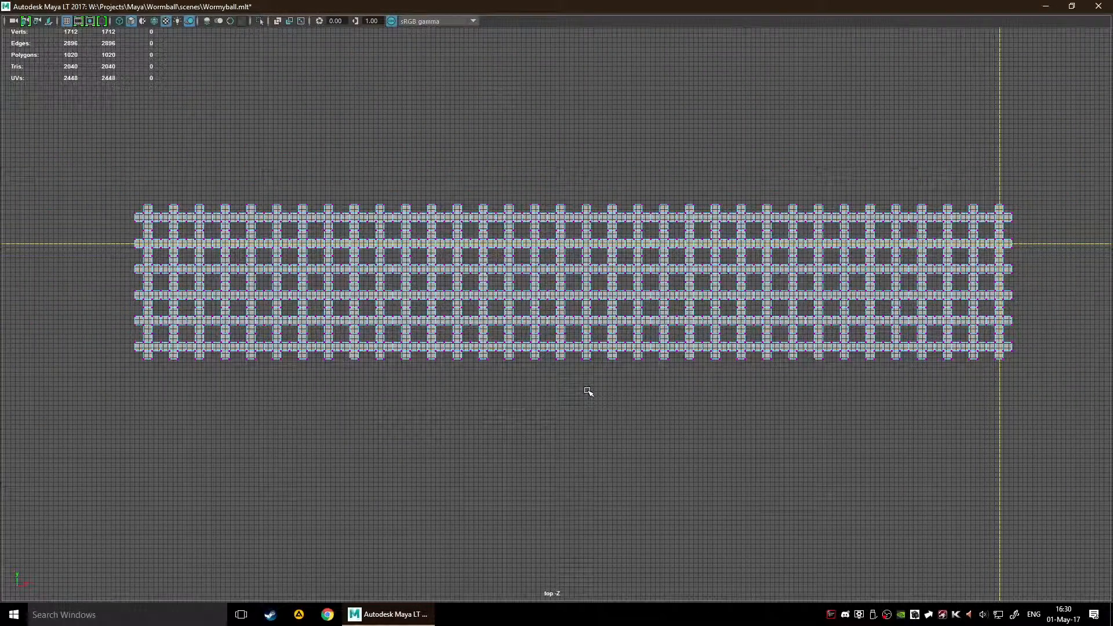
key("F8")
Step: Switch to the full perspective view, frame the lattice, and examine it from both ends
key("space")
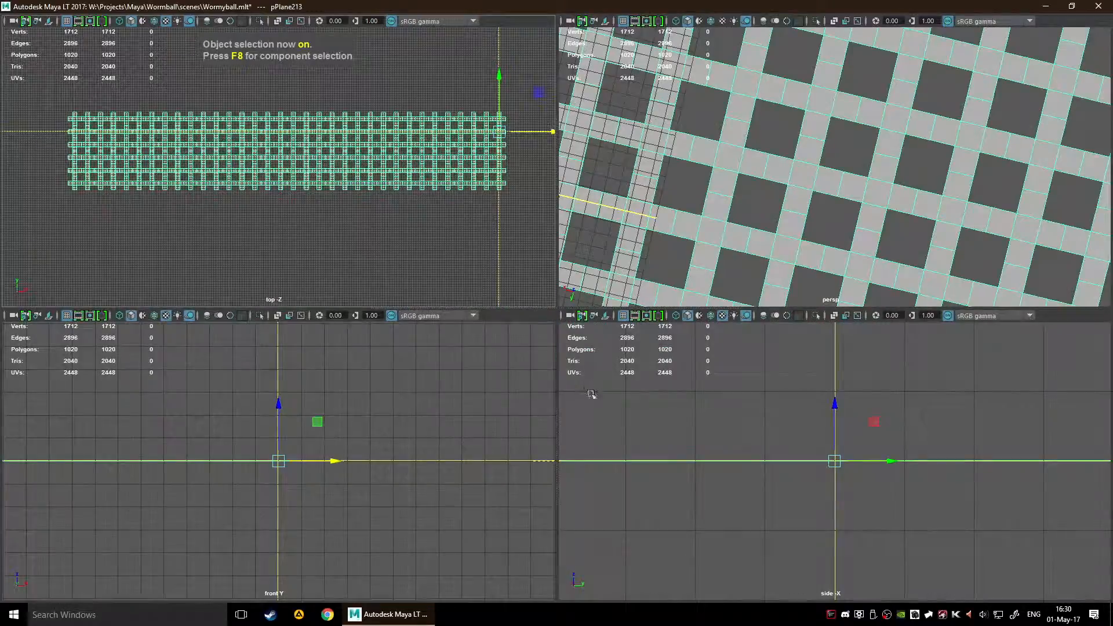
key("space")
scroll(659, 239, "down", 6)
left_click_drag(674, 278, 436, 281, "alt")
left_click(446, 291)
key("f")
left_click(453, 304)
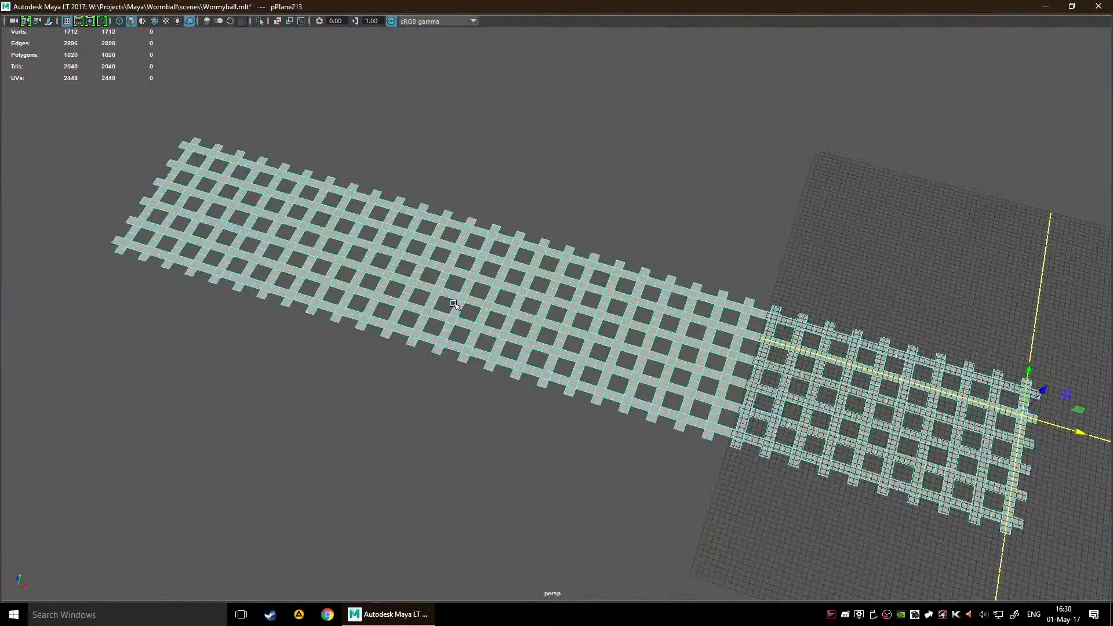
left_click_drag(505, 347, 769, 349, "alt")
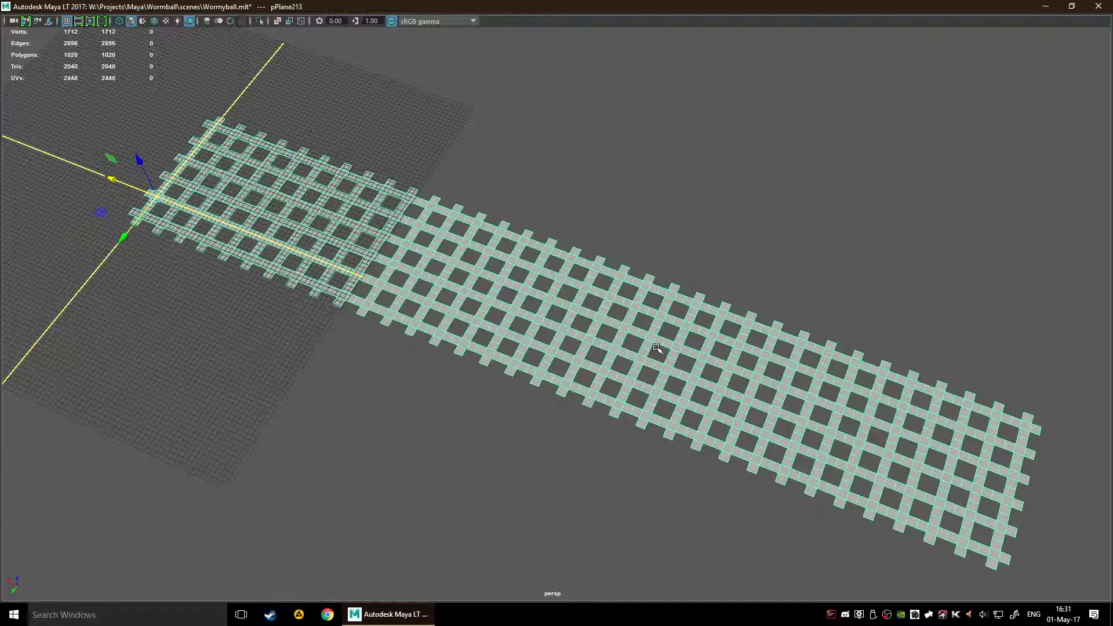
Step: Center the lattice mesh's pivot
key("space")
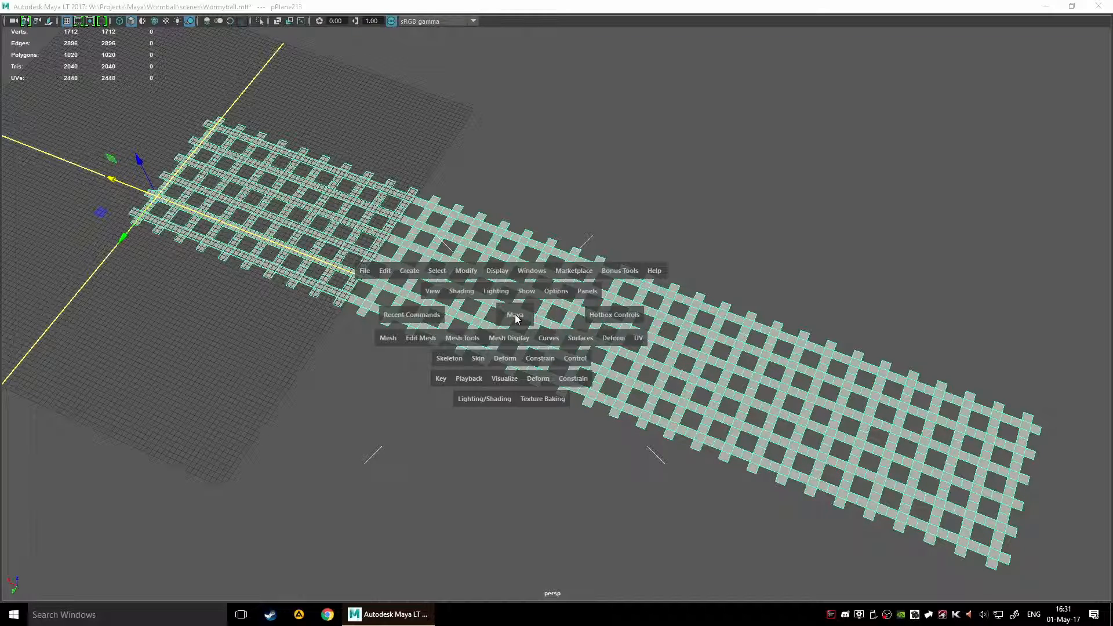
left_click(409, 271)
left_click(459, 271)
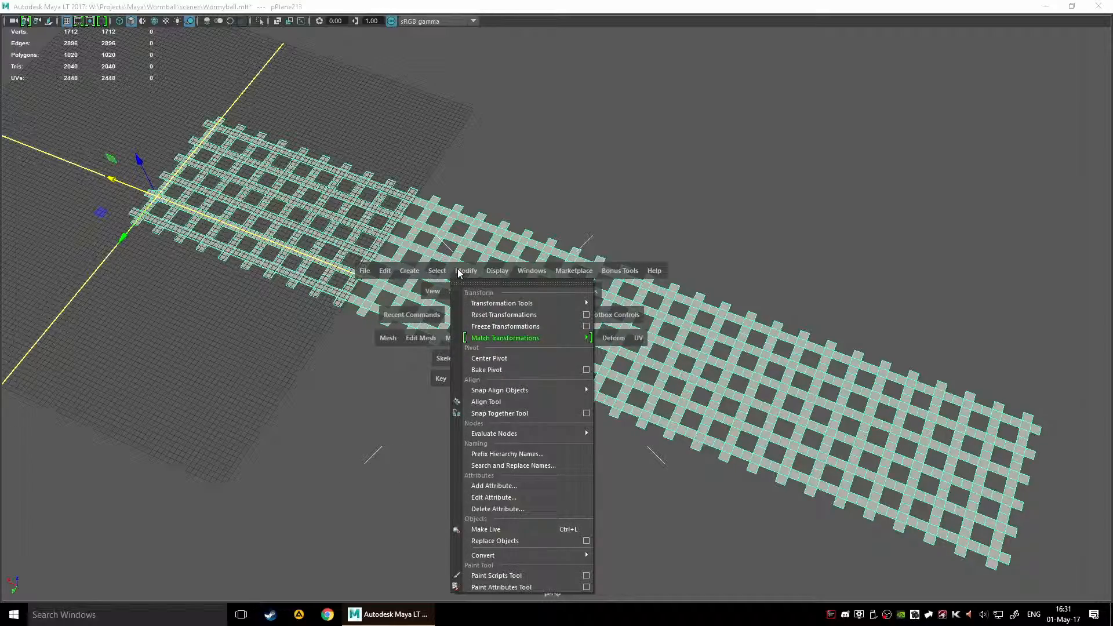
left_click(490, 358)
left_click_drag(490, 358, 578, 350, "alt")
Step: Bake the lattice mesh's pivot using the Position and Orientation option
key("space")
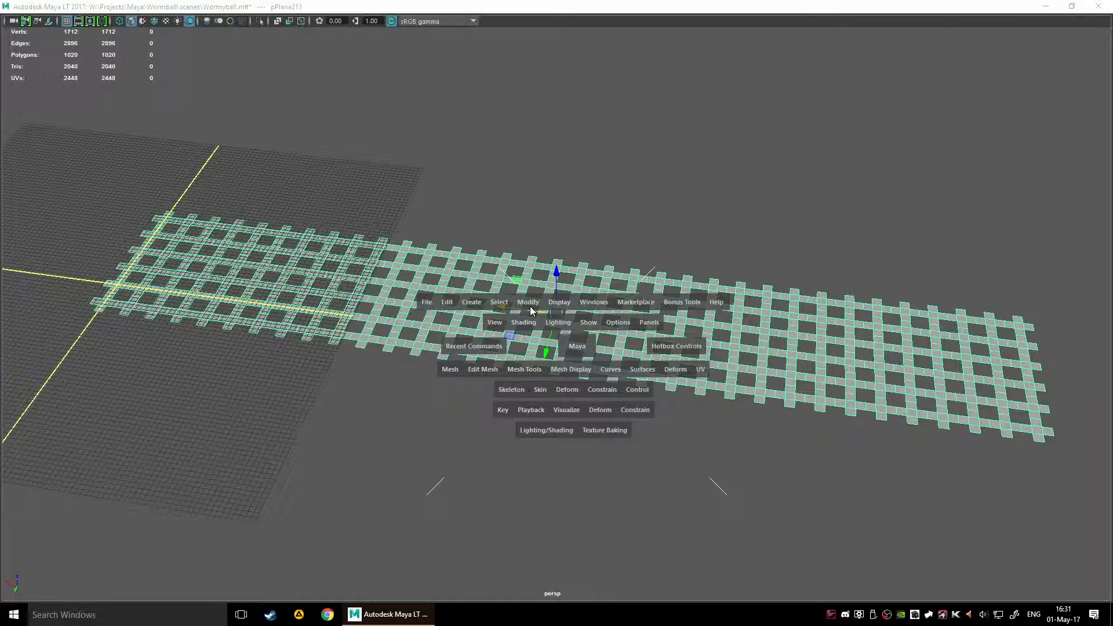
left_click(528, 304)
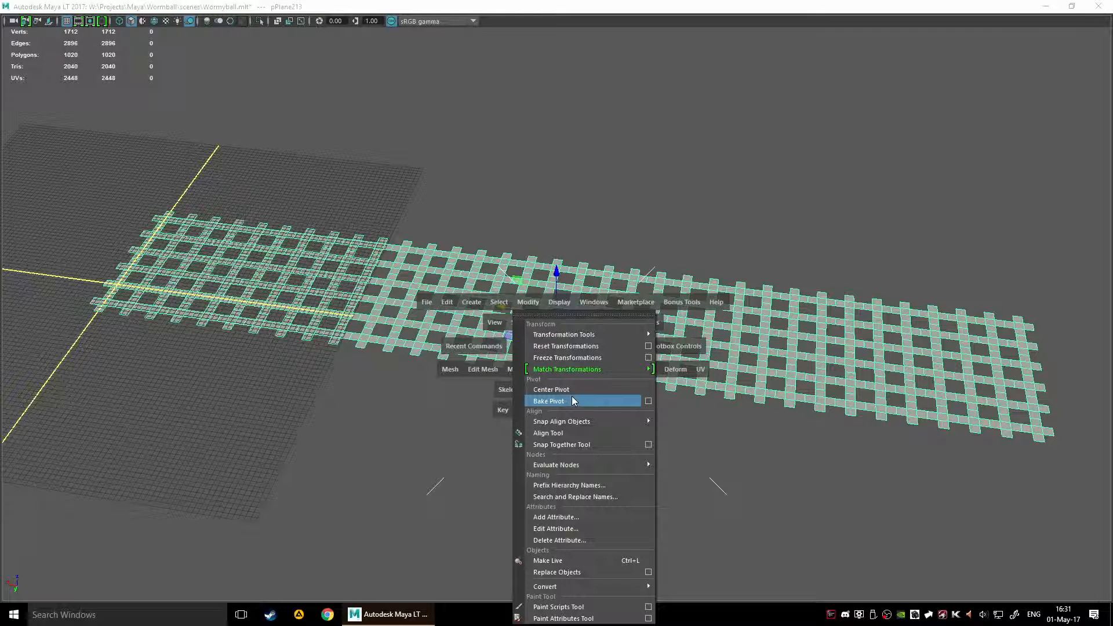
left_click(648, 401)
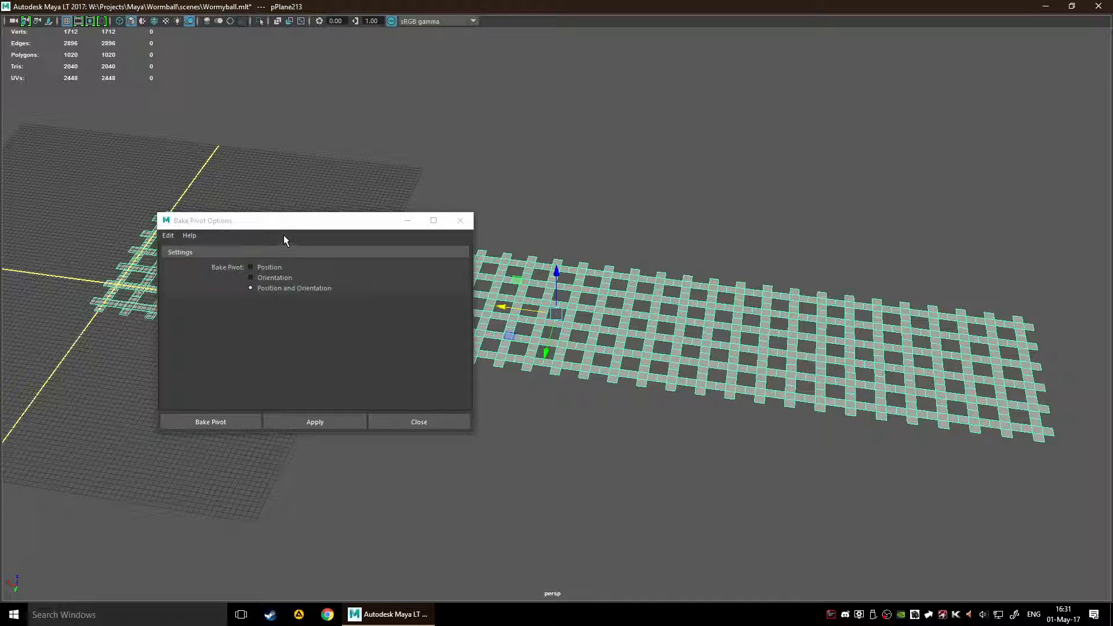
left_click(283, 234)
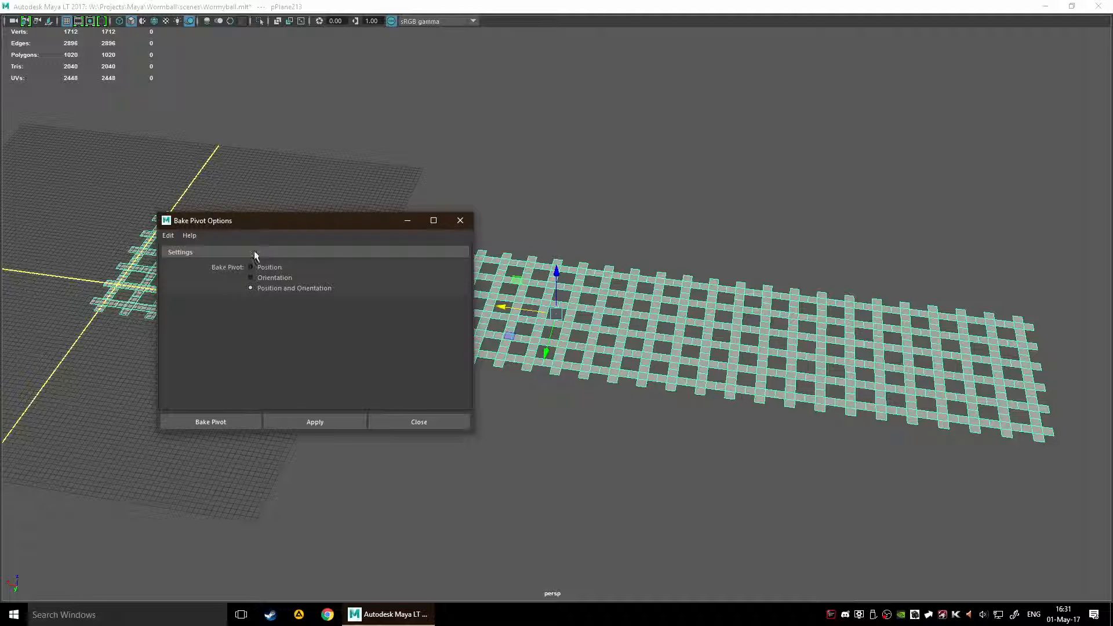
left_click(219, 427)
right_click_drag(328, 412, 542, 337, "alt")
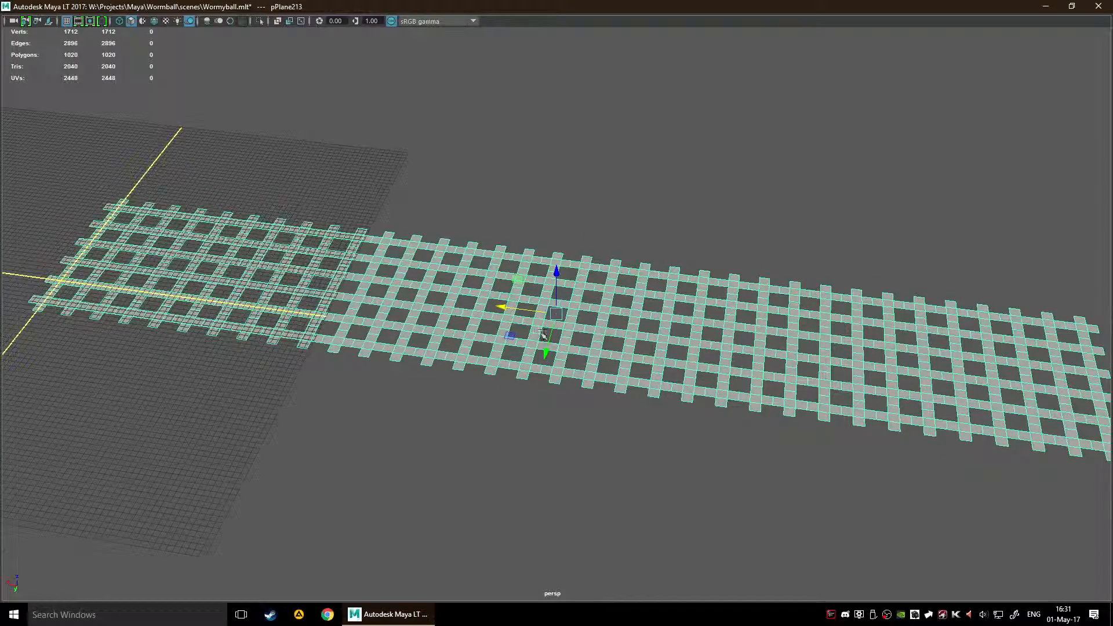
Step: Move the lattice mesh to the world origin so that it sits centred on the grid
left_click_drag(601, 428, 520, 371, "alt")
left_click_drag(559, 313, 341, 330)
middle_click_drag(307, 385, 457, 370, "alt")
scroll(484, 389, "up", 10)
middle_click_drag(371, 364, 680, 362, "alt")
scroll(547, 331, "up", 4)
scroll(548, 306, "down", 15)
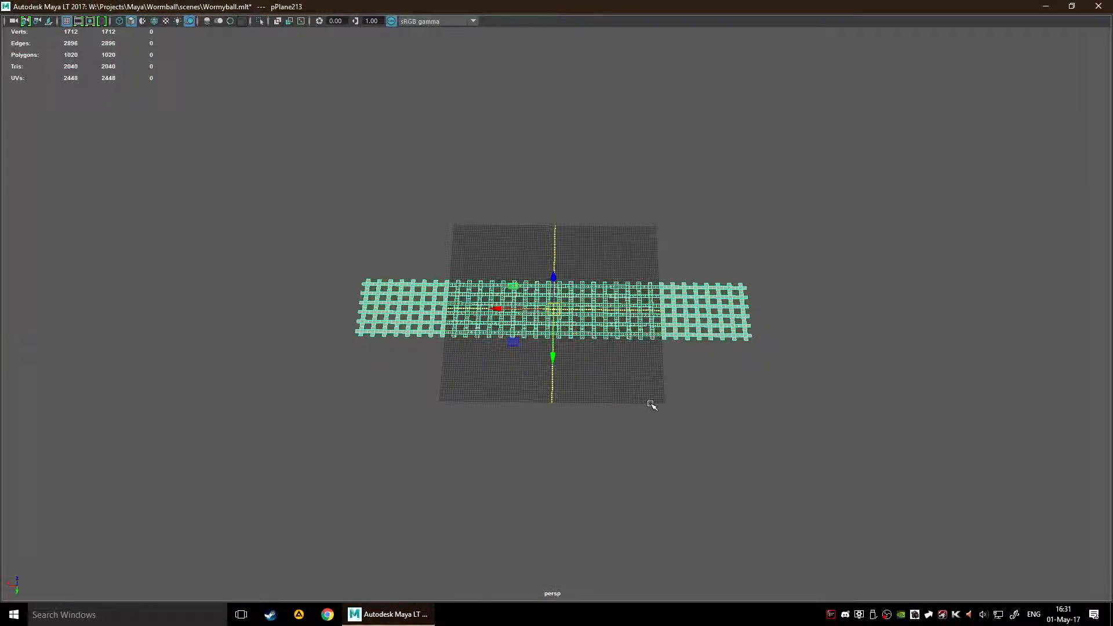
scroll(652, 405, "up", 6)
scroll(618, 313, "up", 1)
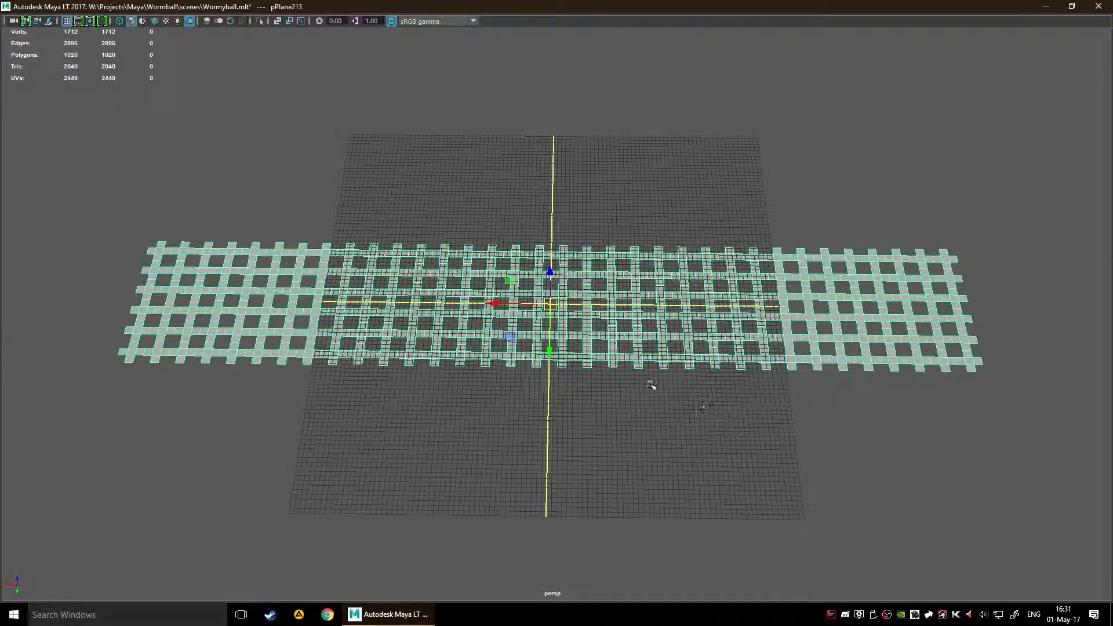
Step: Rotate the lattice upright about its long axis and set its Rotate X to 90
left_click_drag(887, 419, 814, 434, "alt")
scroll(802, 436, "down", 5)
left_click_drag(567, 462, 590, 340, "alt")
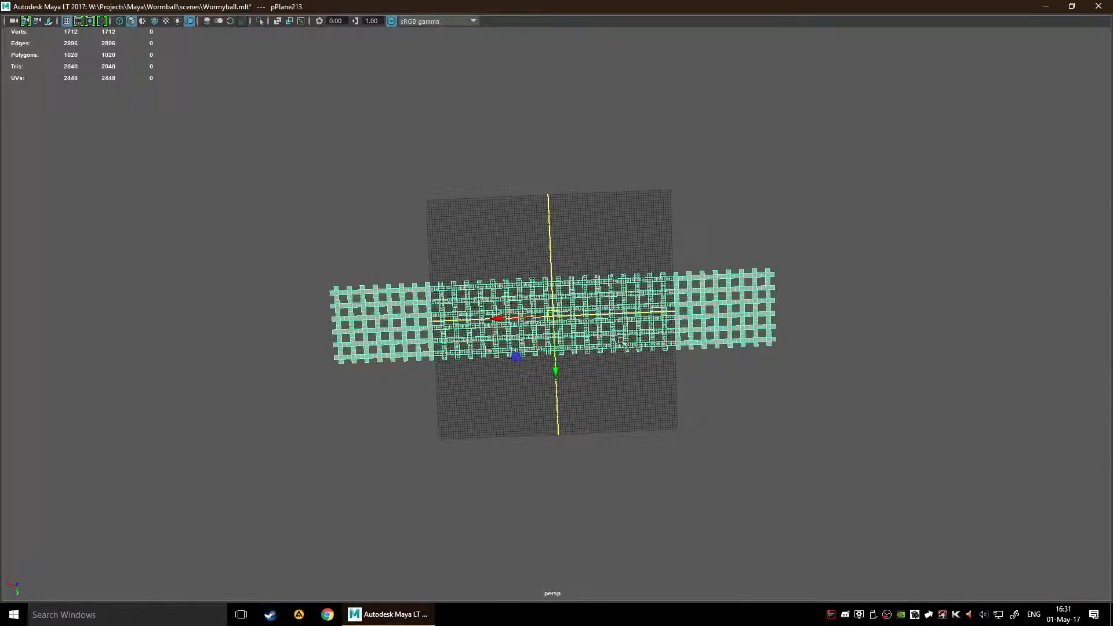
left_click_drag(993, 437, 1051, 376, "alt")
key("e")
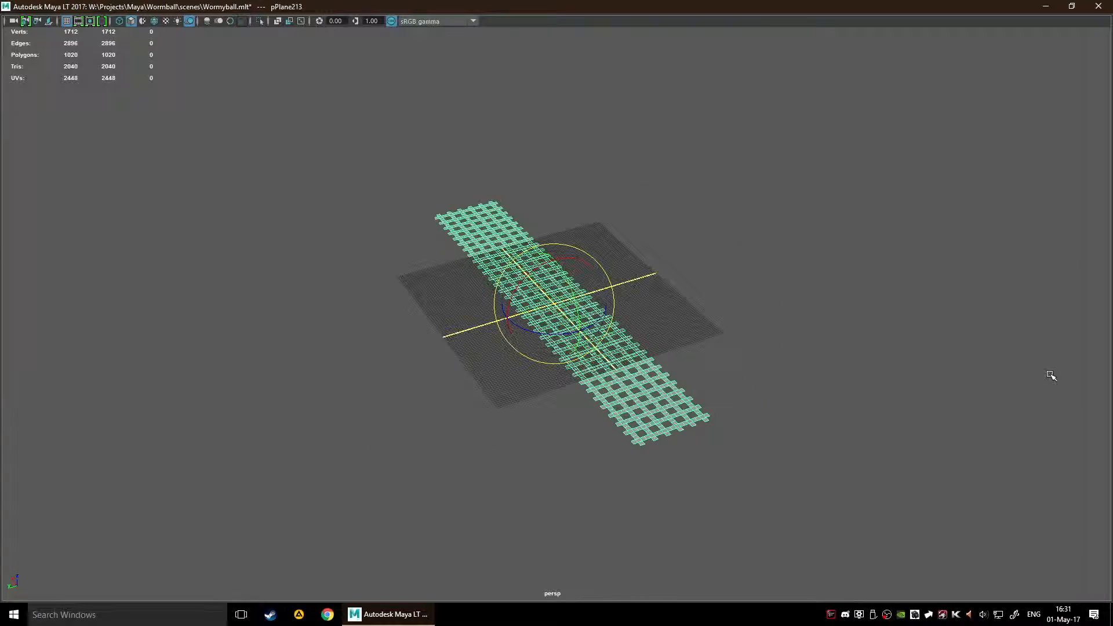
left_click_drag(526, 273, 519, 423)
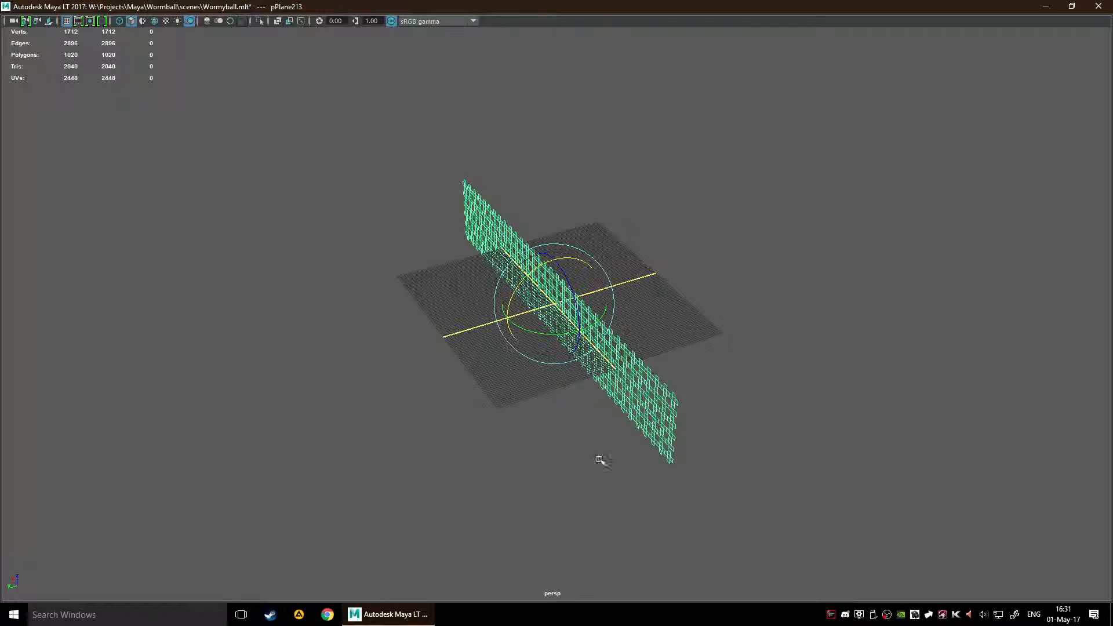
key("w")
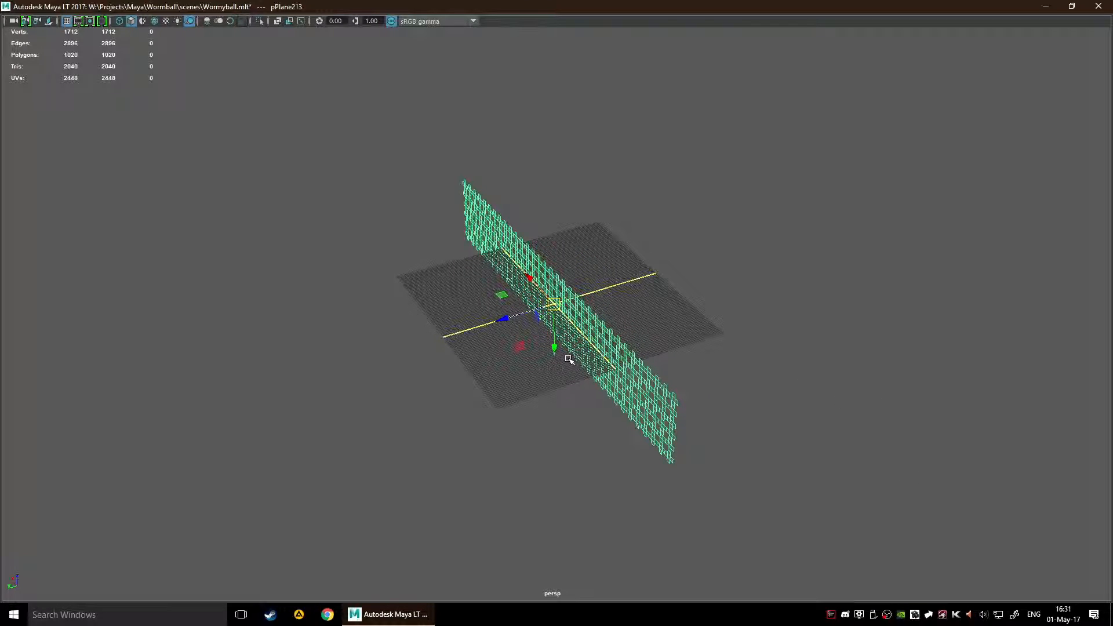
key("ctrl+shift+c")
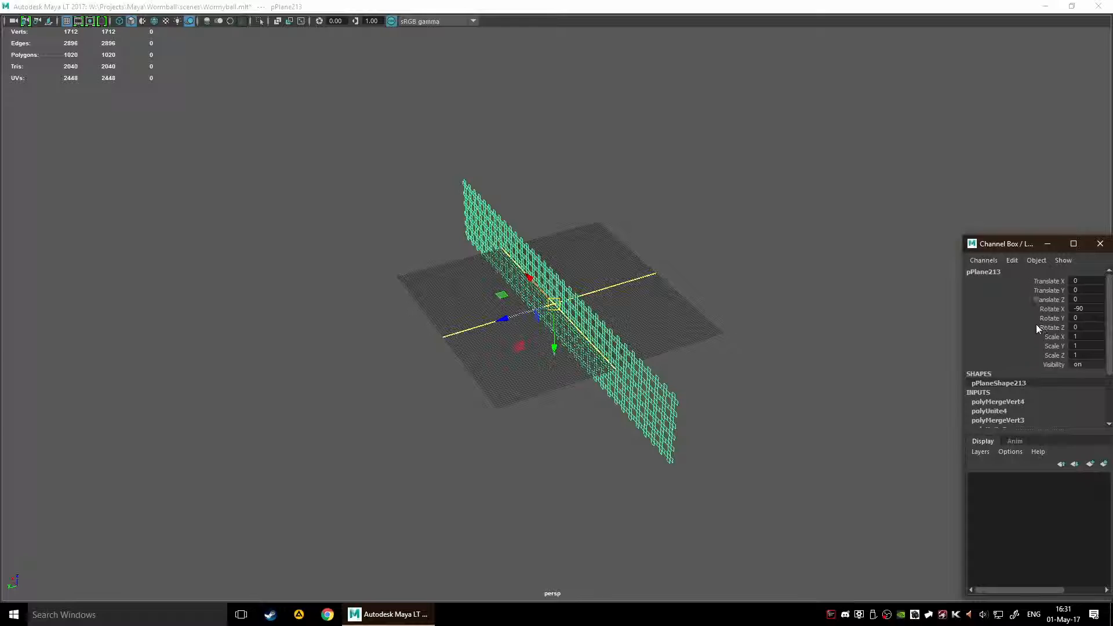
double_click(1084, 310)
type("90")
key("Return")
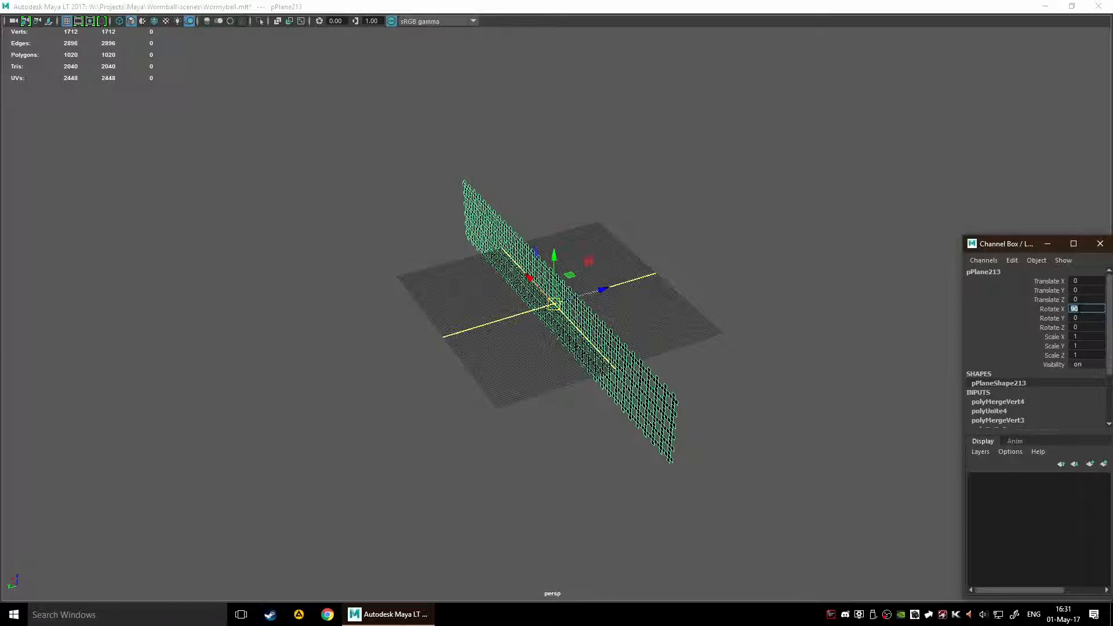
left_click(1100, 243)
Step: Raise the upright lattice vertically until it stands well clear above the grid
left_click_drag(932, 316, 750, 299, "alt")
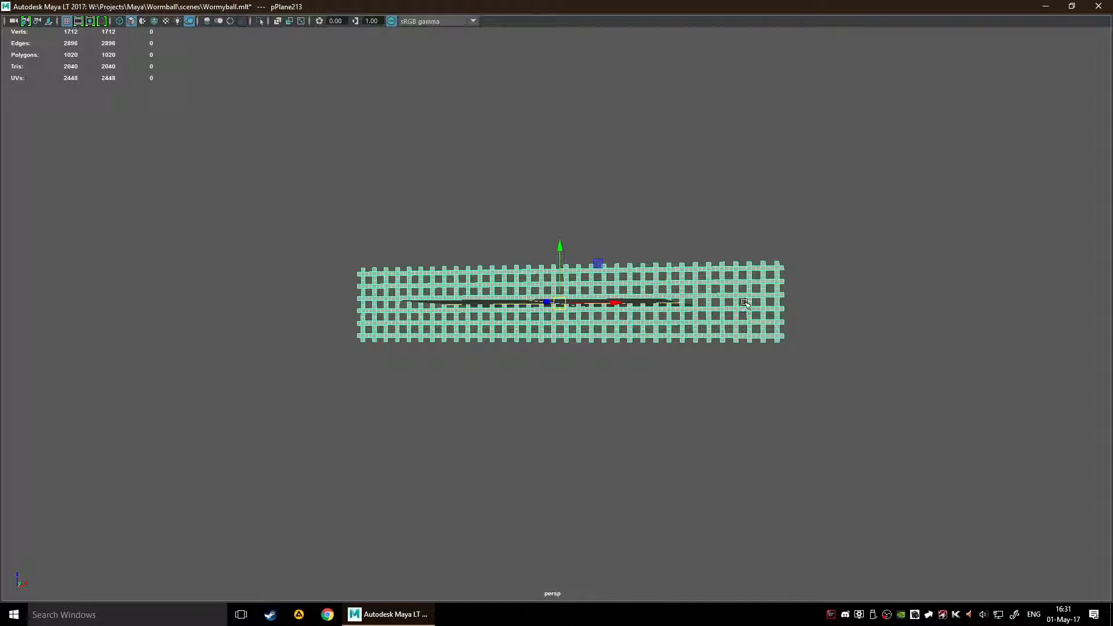
left_click_drag(562, 249, 562, 207)
left_click_drag(606, 399, 651, 415, "alt")
scroll(597, 355, "up", 4)
scroll(600, 337, "down", 6)
left_click_drag(558, 213, 559, 60)
left_click_drag(614, 174, 650, 288, "alt")
scroll(685, 250, "down", 4)
Step: Examine the raised lattice as a whole and up close around its upper corner
middle_click_drag(730, 270, 705, 388, "alt")
scroll(666, 381, "up", 7)
middle_click_drag(597, 460, 634, 402, "alt")
scroll(637, 414, "up", 1)
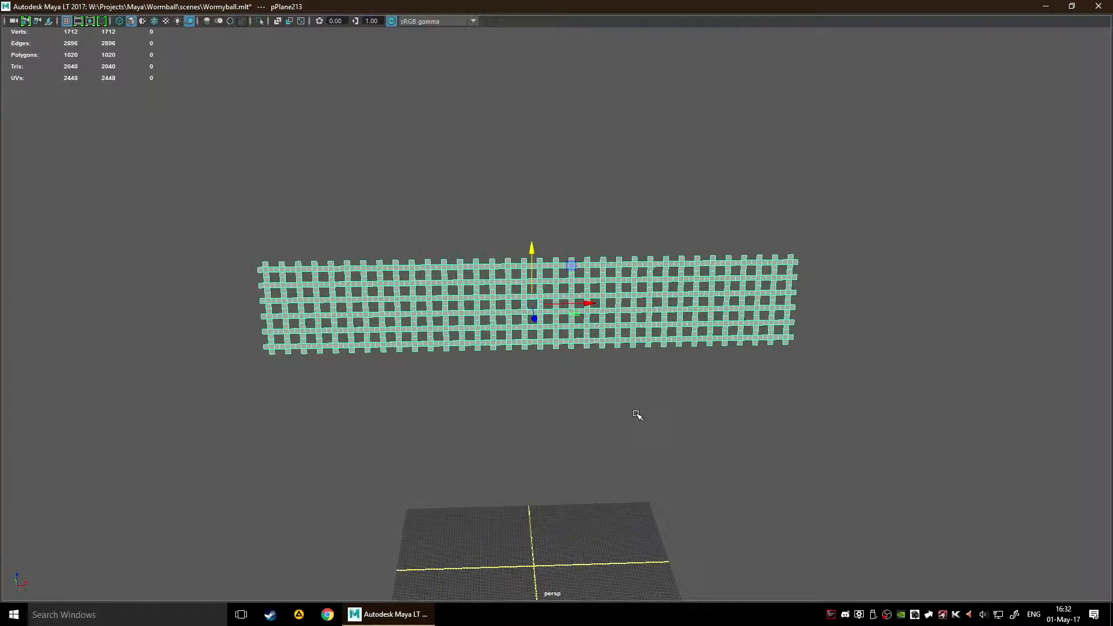
scroll(637, 416, "up", 3)
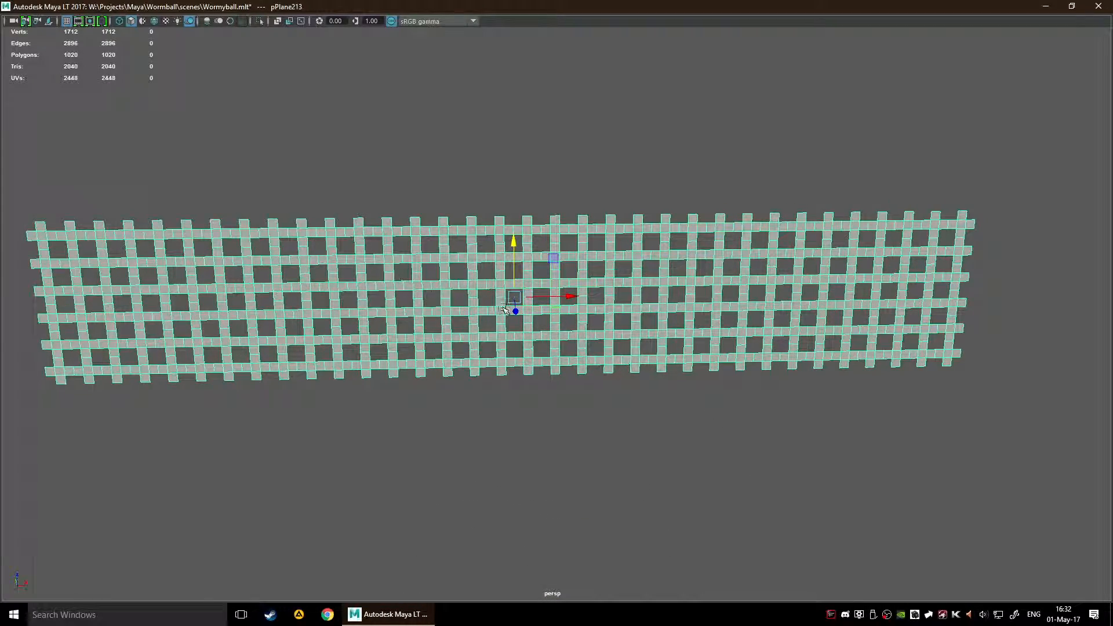
middle_click_drag(287, 328, 390, 261, "alt")
middle_click_drag(332, 351, 394, 400, "alt")
scroll(360, 417, "up", 3)
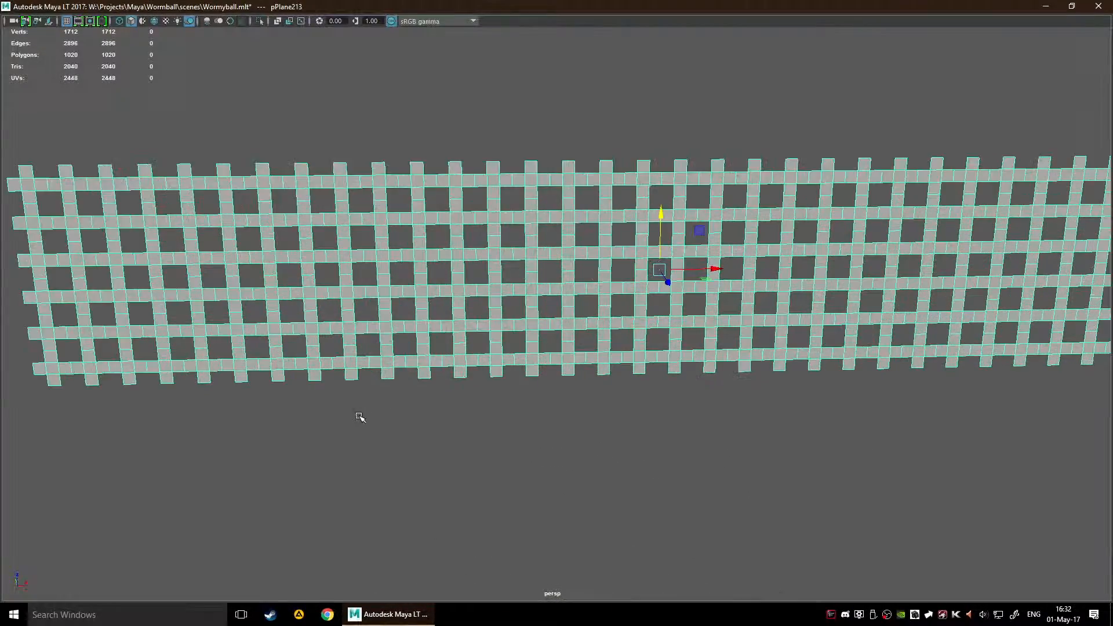
scroll(304, 226, "down", 2)
scroll(287, 240, "down", 2)
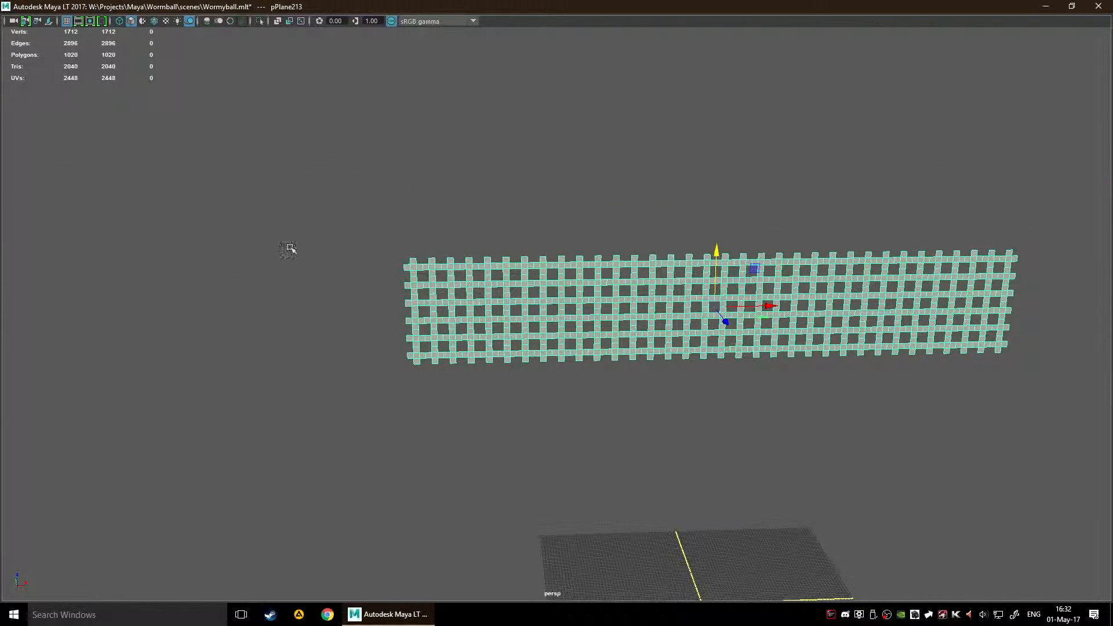
scroll(311, 236, "up", 3)
middle_click_drag(312, 221, 492, 325, "alt")
scroll(467, 322, "up", 3)
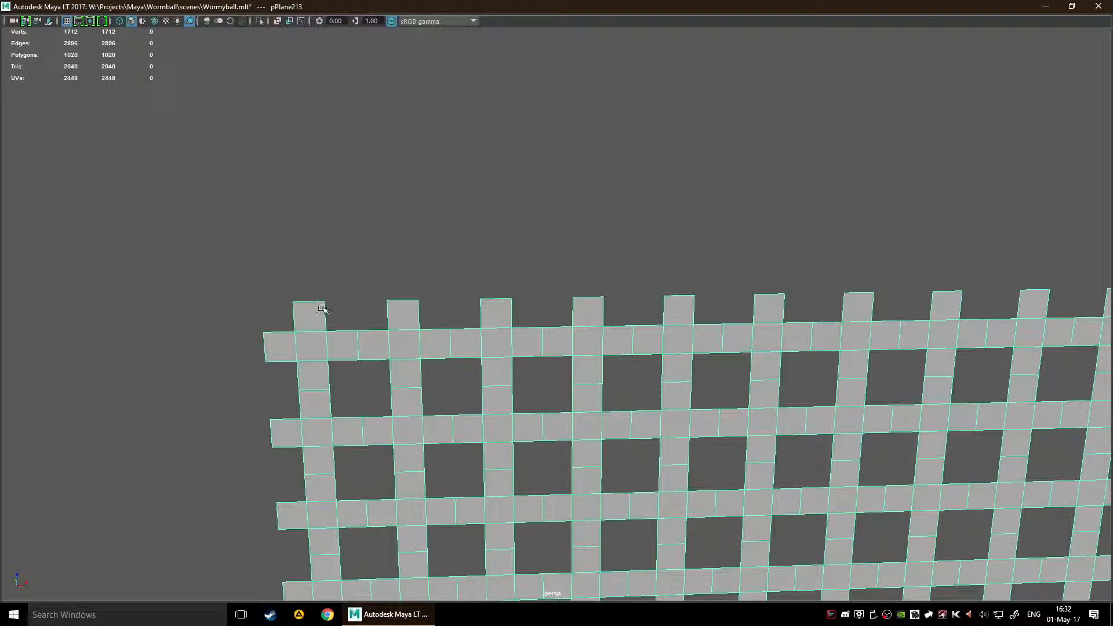
scroll(828, 276, "down", 3)
middle_click_drag(823, 307, 410, 317, "alt")
middle_click_drag(472, 371, 705, 221, "alt")
middle_click_drag(383, 334, 927, 361, "alt")
middle_click_drag(498, 227, 549, 391, "alt")
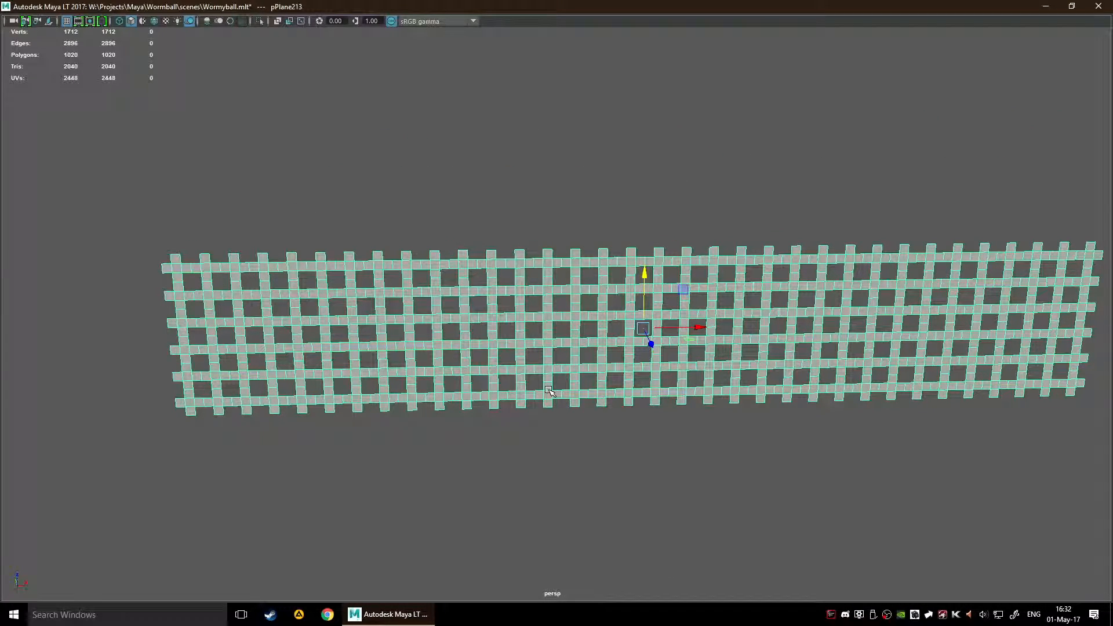
middle_click_drag(652, 368, 466, 246, "alt")
scroll(462, 325, "down", 5)
scroll(463, 328, "up", 3)
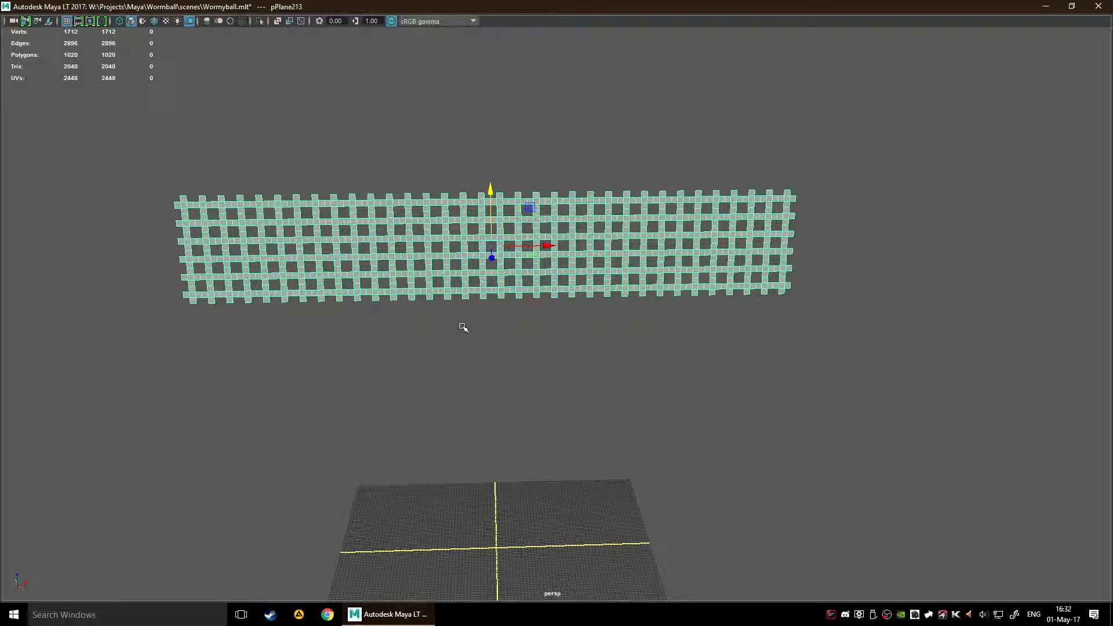
scroll(455, 322, "up", 5)
scroll(609, 370, "down", 5)
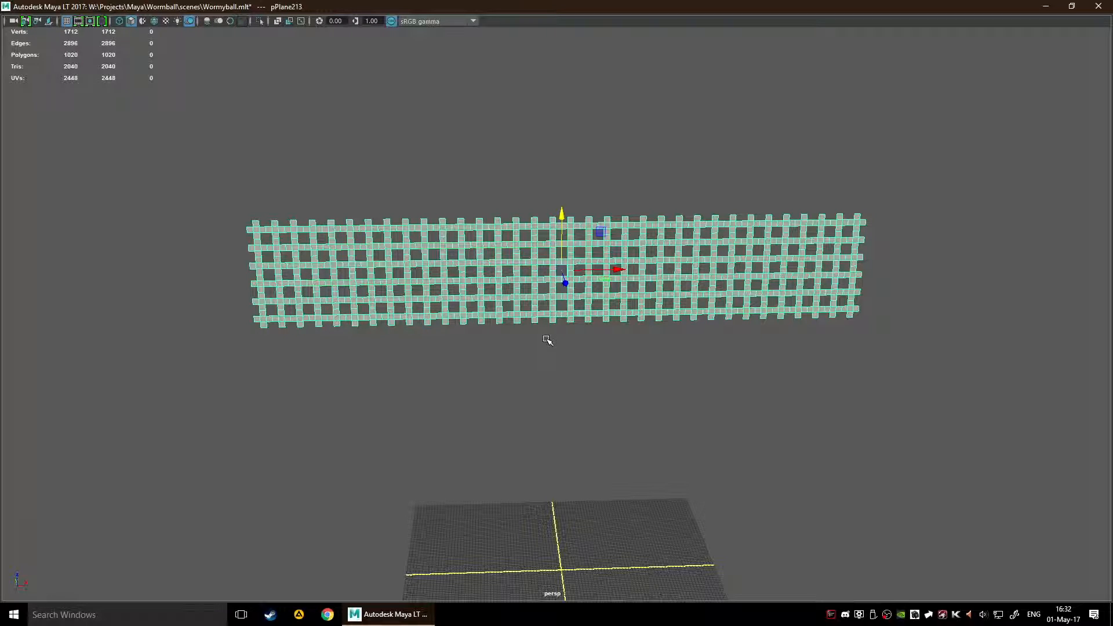
Step: Inspect the lattice's crossings and protruding end faces along its upper edge, and view its full length from the front
middle_click_drag(548, 341, 646, 445, "alt")
right_click_drag(646, 445, 861, 445, "alt")
middle_click_drag(380, 352, 766, 292, "alt")
right_click_drag(766, 291, 925, 306, "alt")
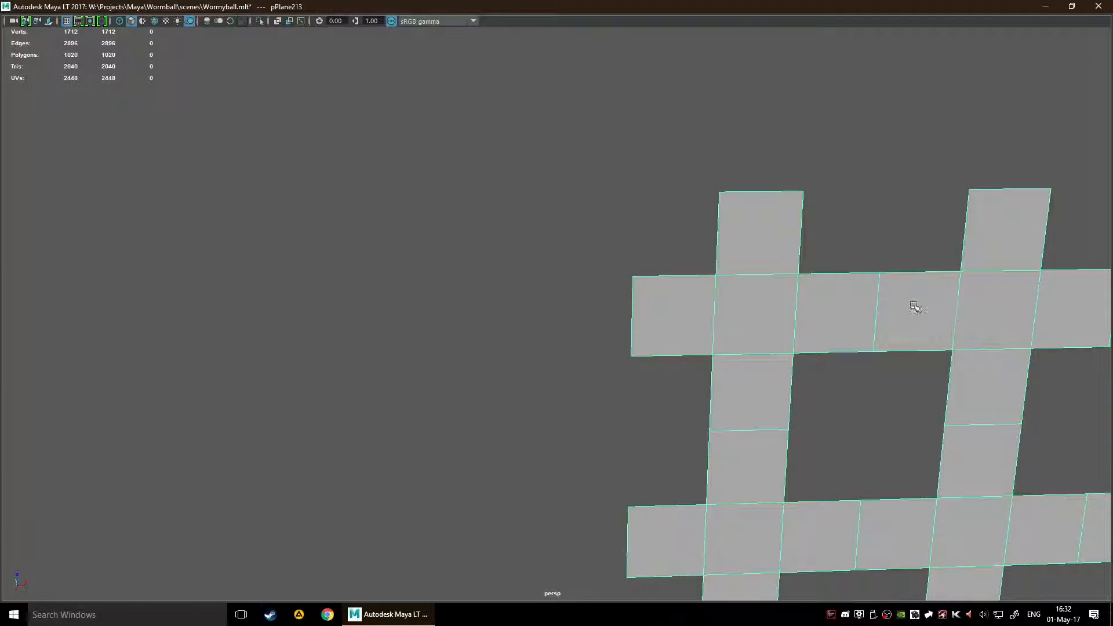
middle_click_drag(924, 306, 370, 280, "alt")
right_click_drag(390, 281, 371, 273, "alt")
right_click_drag(589, 237, 498, 257, "alt")
right_click_drag(580, 262, 504, 268, "alt")
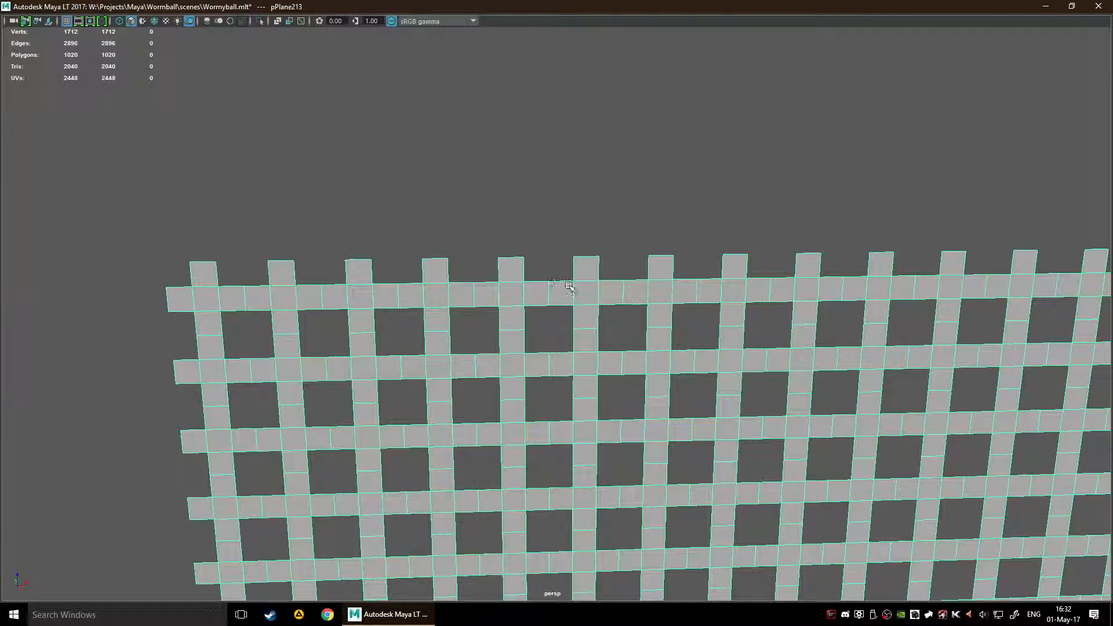
middle_click_drag(661, 327, 461, 249, "alt")
left_click(484, 257)
left_click(481, 228)
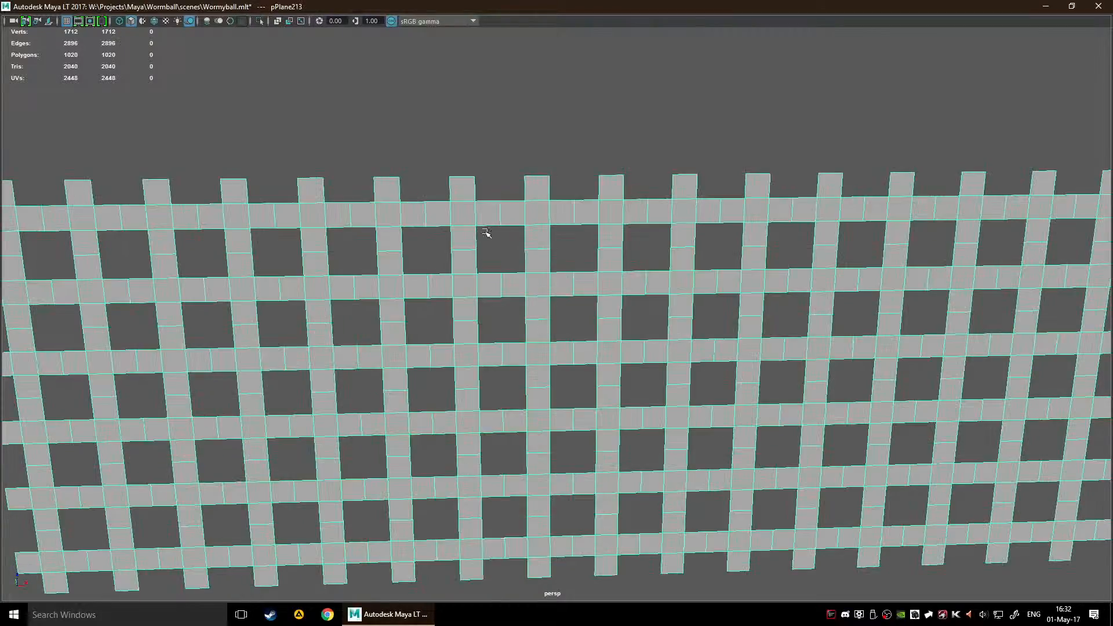
right_click_drag(484, 232, 432, 240, "alt")
left_click_drag(629, 284, 608, 272, "alt")
middle_click_drag(729, 227, 467, 224, "alt")
left_click_drag(468, 224, 505, 240, "alt")
middle_click_drag(506, 240, 689, 306, "alt")
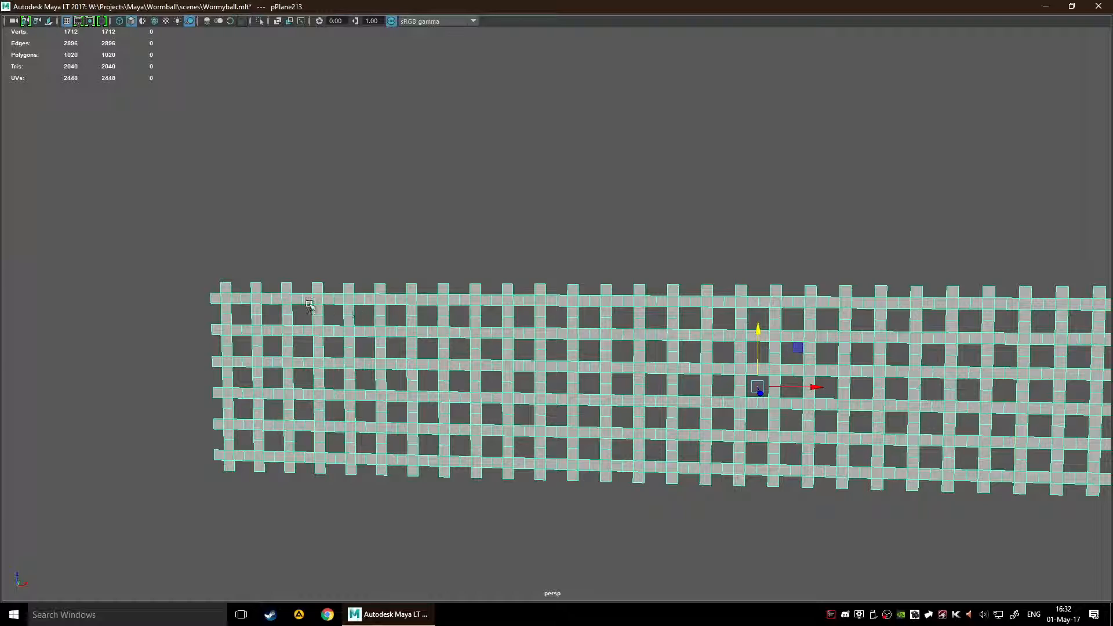
middle_click_drag(886, 318, 754, 257, "alt")
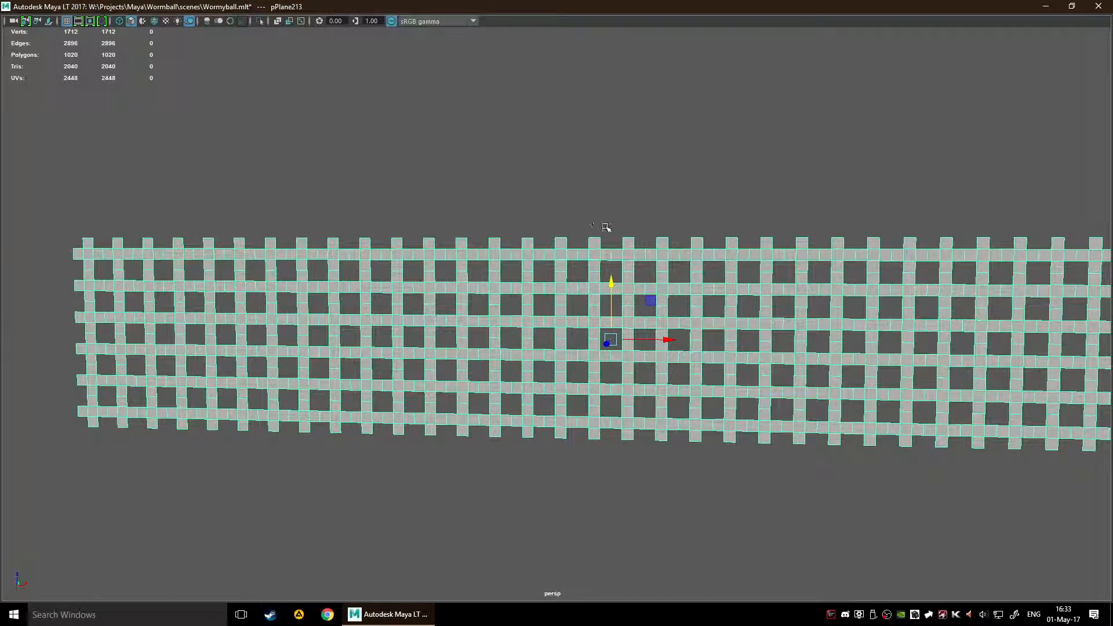
scroll(588, 255, "down", 3)
scroll(589, 255, "up", 4)
scroll(589, 254, "down", 3)
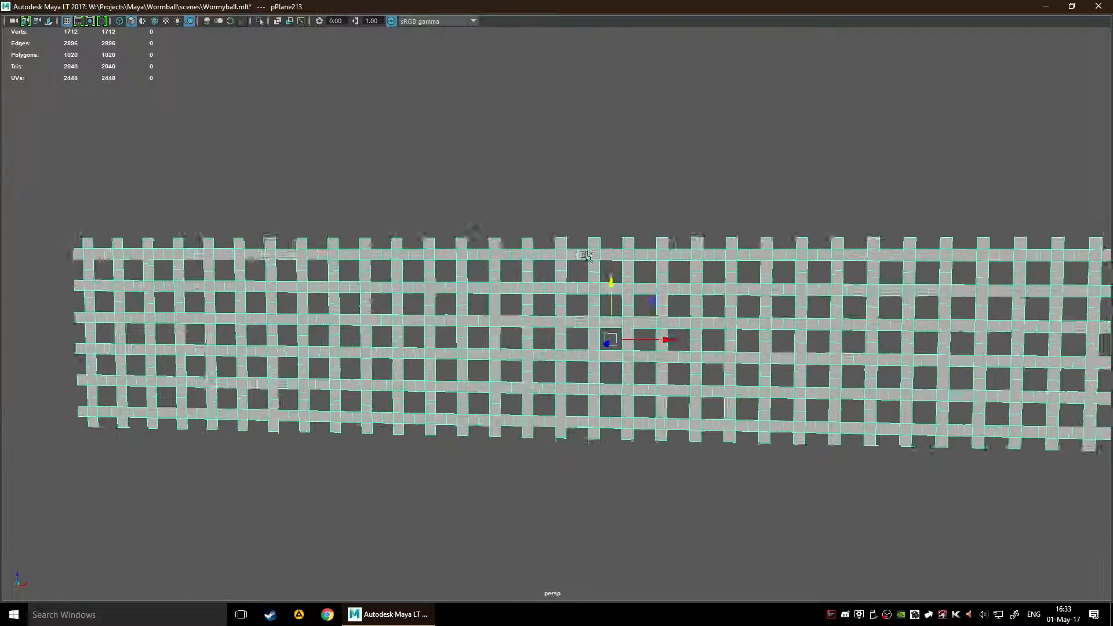
scroll(573, 254, "down", 3)
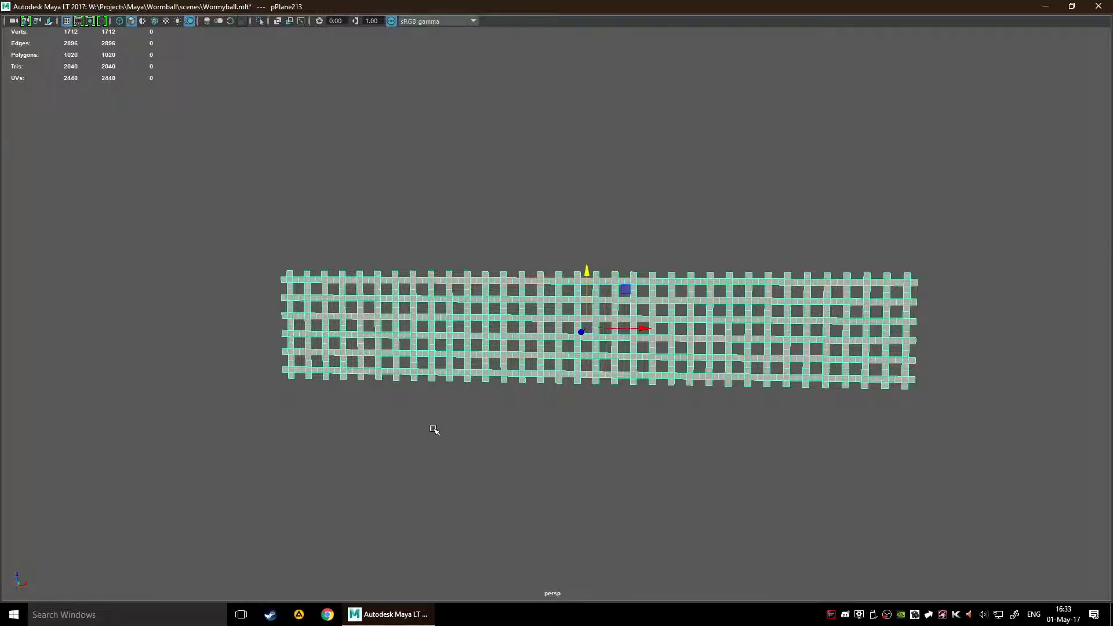
left_click_drag(504, 369, 511, 370, "alt")
scroll(510, 370, "up", 4)
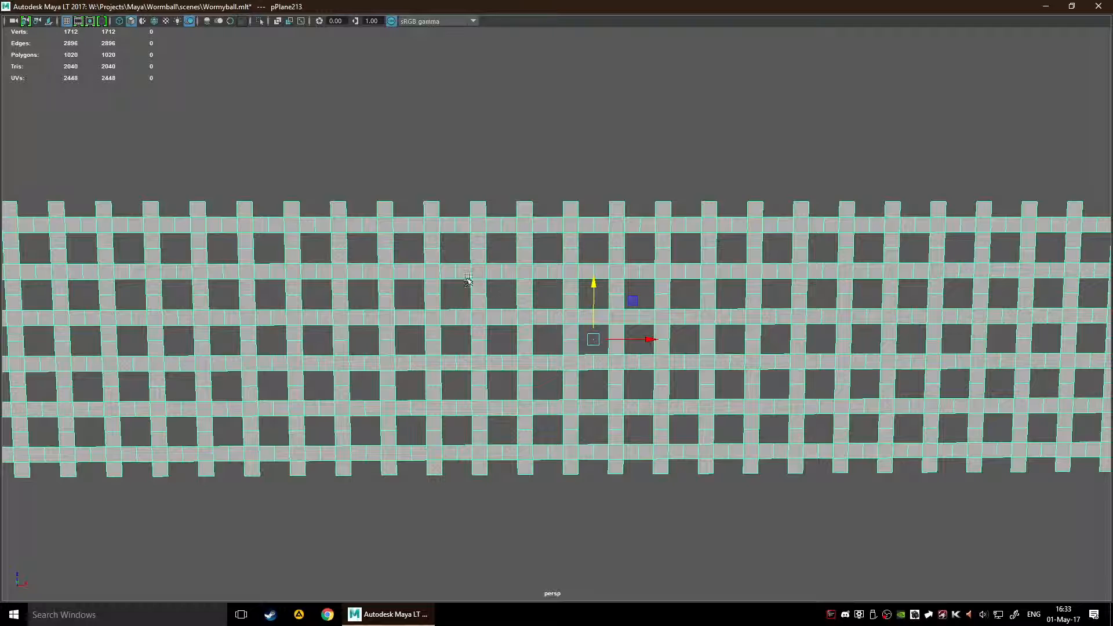
scroll(443, 301, "down", 2)
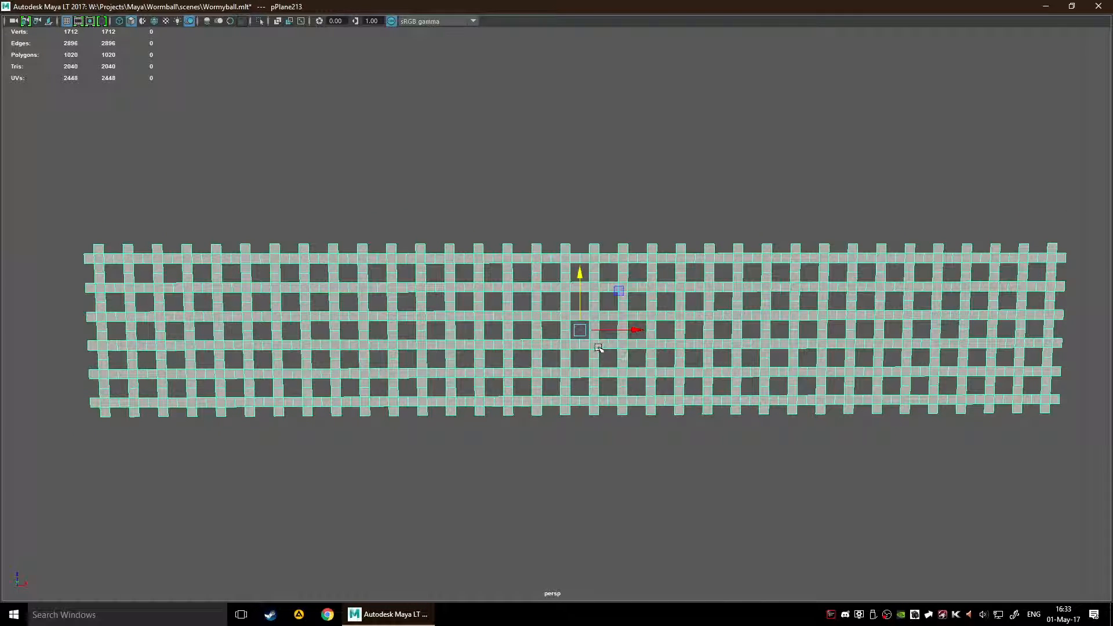
Step: Delete the protruding end faces along the lattice's upper and lower edges in face selection, and return to object selection
key("F11")
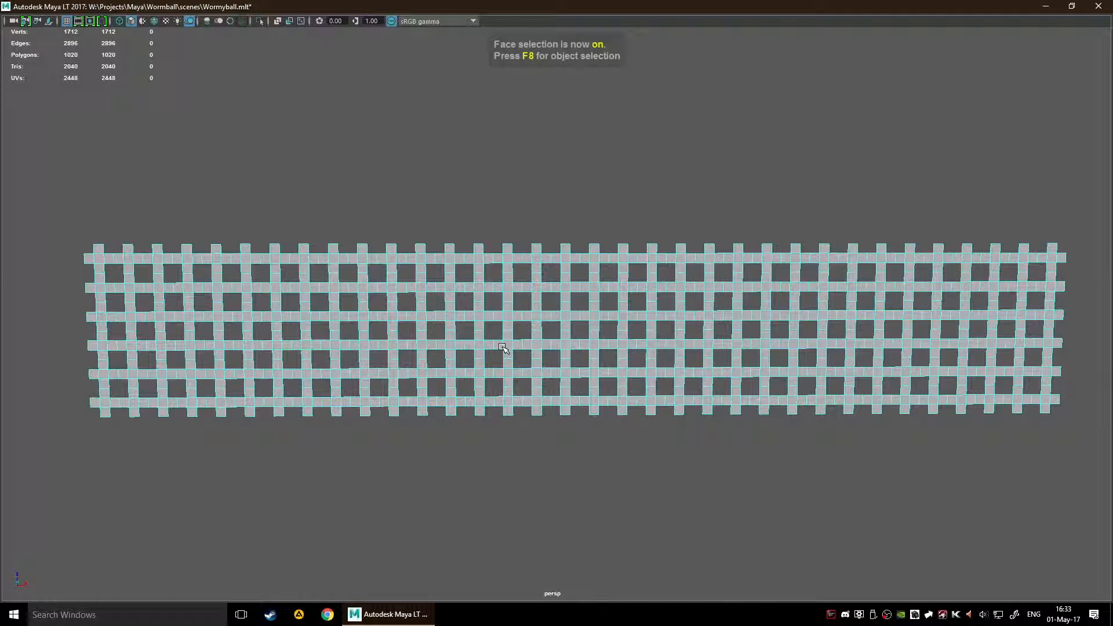
left_click_drag(79, 232, 1075, 248)
key("Delete")
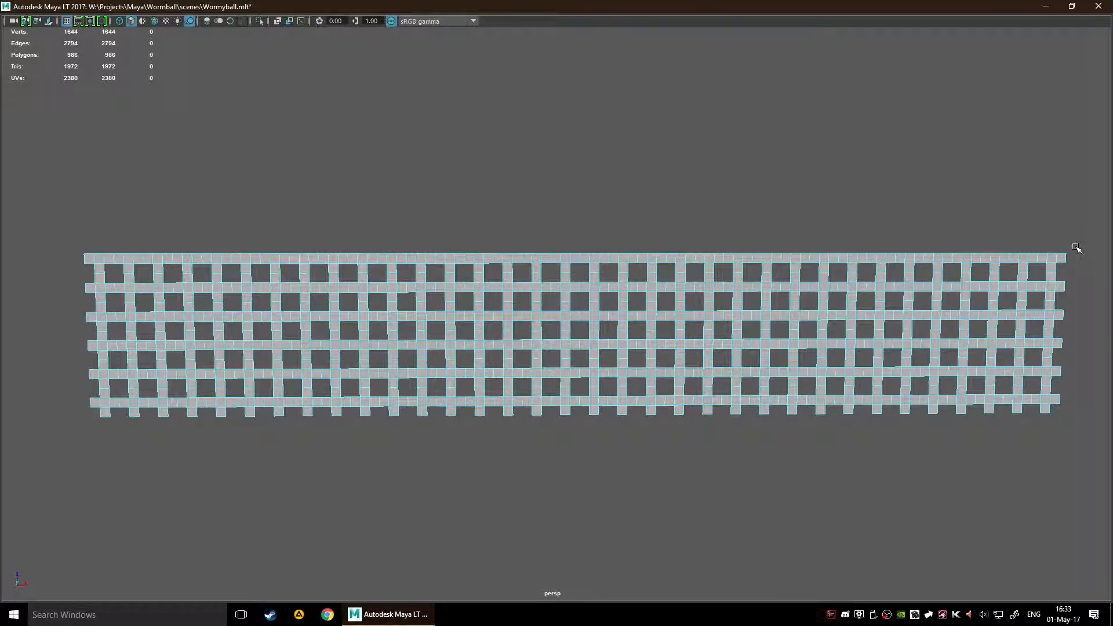
left_click_drag(86, 414, 1104, 410)
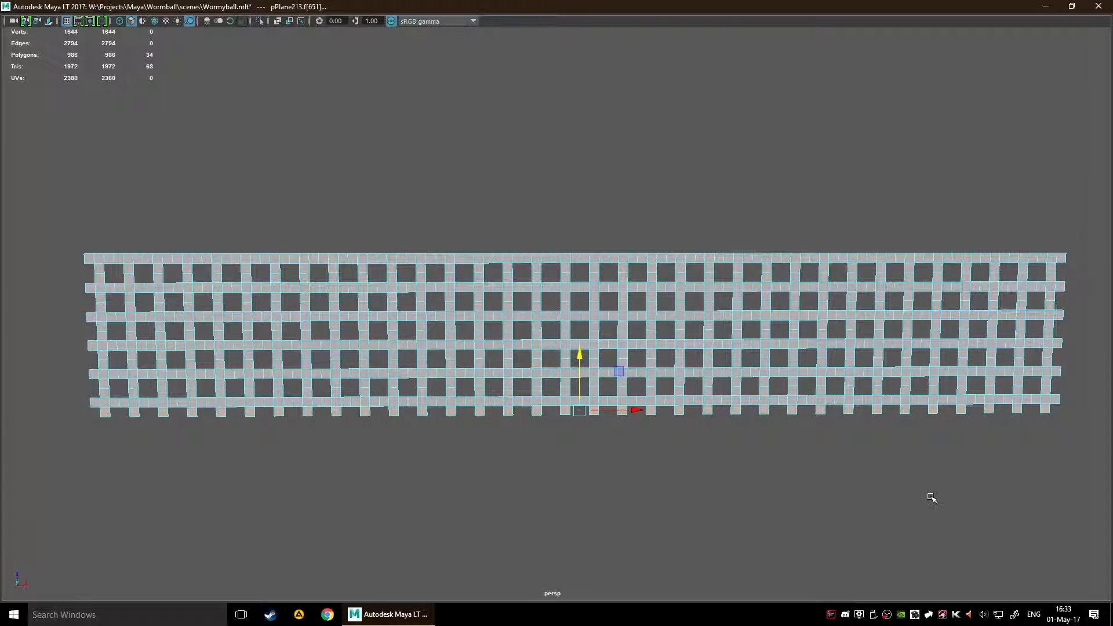
key("Delete")
left_click_drag(932, 497, 773, 462, "alt")
key("F8")
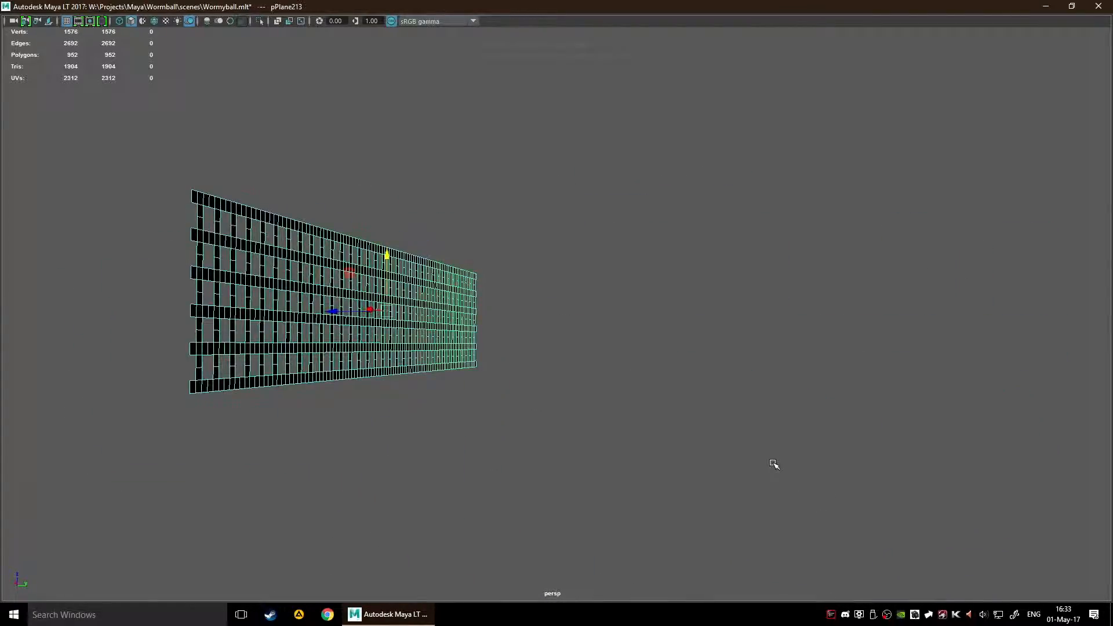
Step: Examine the trimmed lattice from both sides, up close and as a whole above the grid
left_click_drag(708, 385, 554, 374, "alt")
scroll(551, 370, "up", 6)
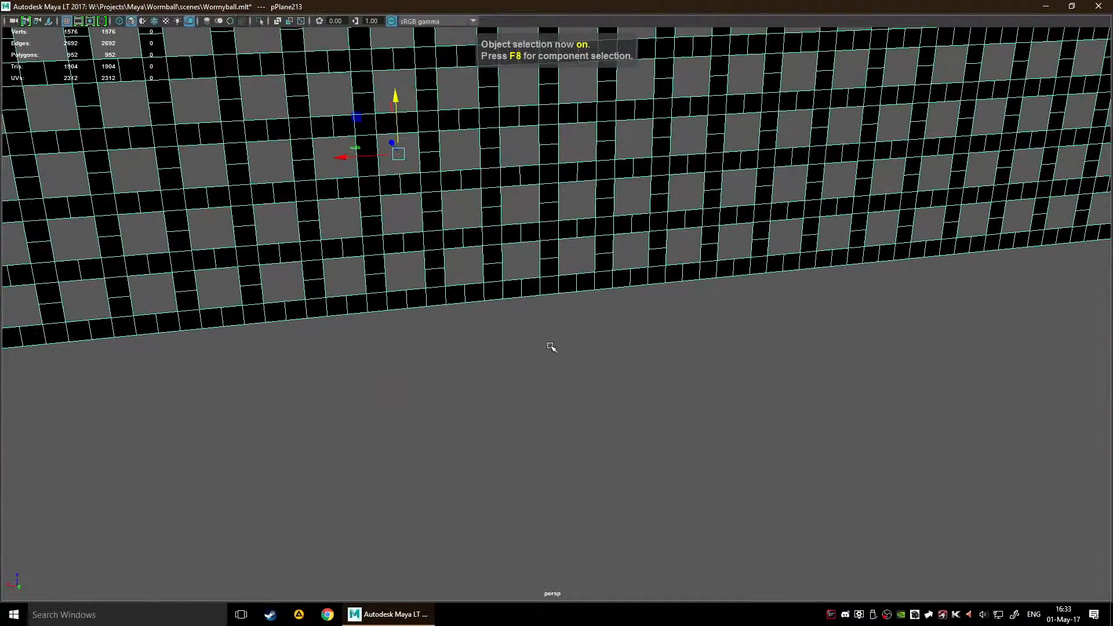
middle_click_drag(549, 346, 616, 507, "alt")
left_click_drag(616, 507, 561, 447, "alt")
scroll(641, 475, "down", 5)
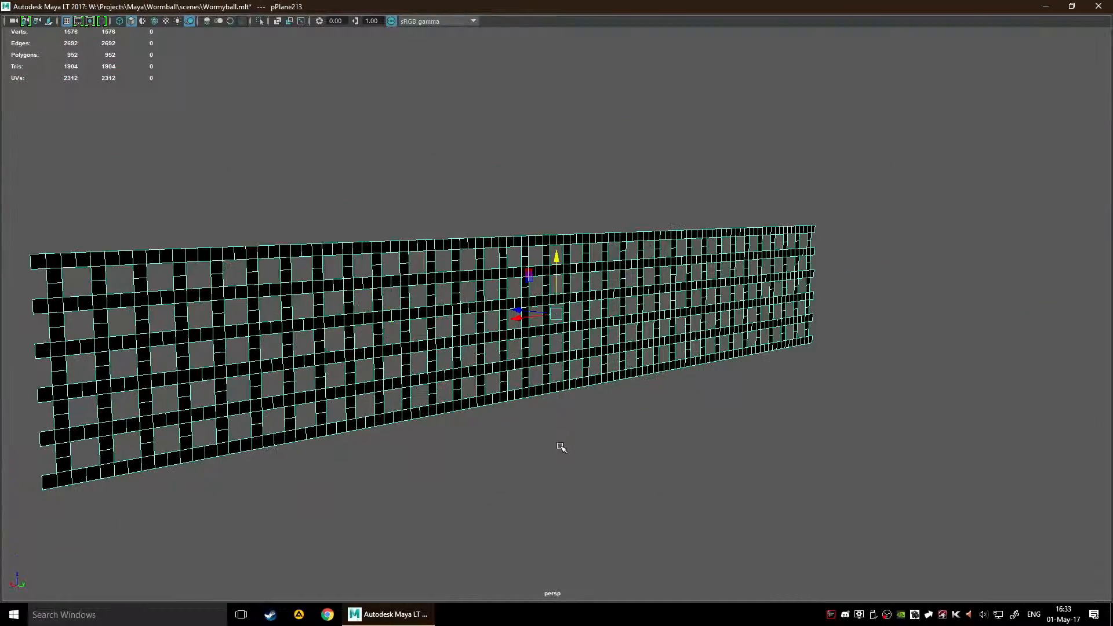
left_click_drag(511, 400, 738, 414, "alt")
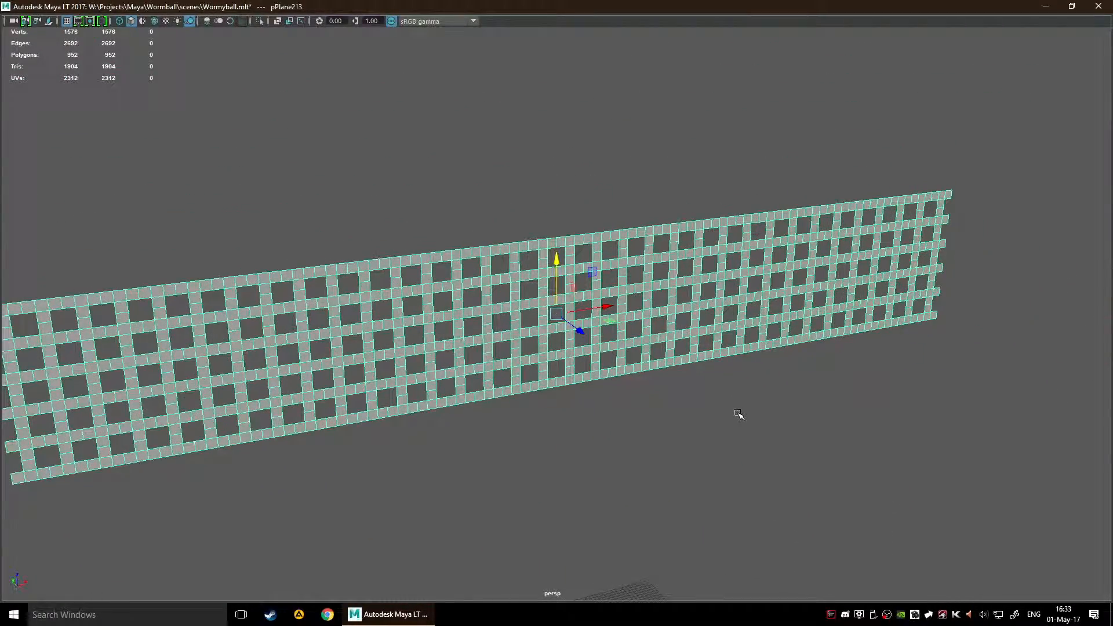
left_click(735, 421)
mouse_move(529, 435)
left_mouse_down("alt")
mouse_move(740, 410)
mouse_move(547, 411)
mouse_move(740, 423)
mouse_move(636, 415)
mouse_move(655, 436)
mouse_move(641, 425)
mouse_move(653, 423)
mouse_move(641, 427)
mouse_move(651, 450)
mouse_move(549, 457)
mouse_move(537, 435)
mouse_move(661, 450)
mouse_move(743, 415)
mouse_move(746, 447)
mouse_move(568, 454)
mouse_move(535, 437)
mouse_move(545, 440)
left_mouse_up("alt")
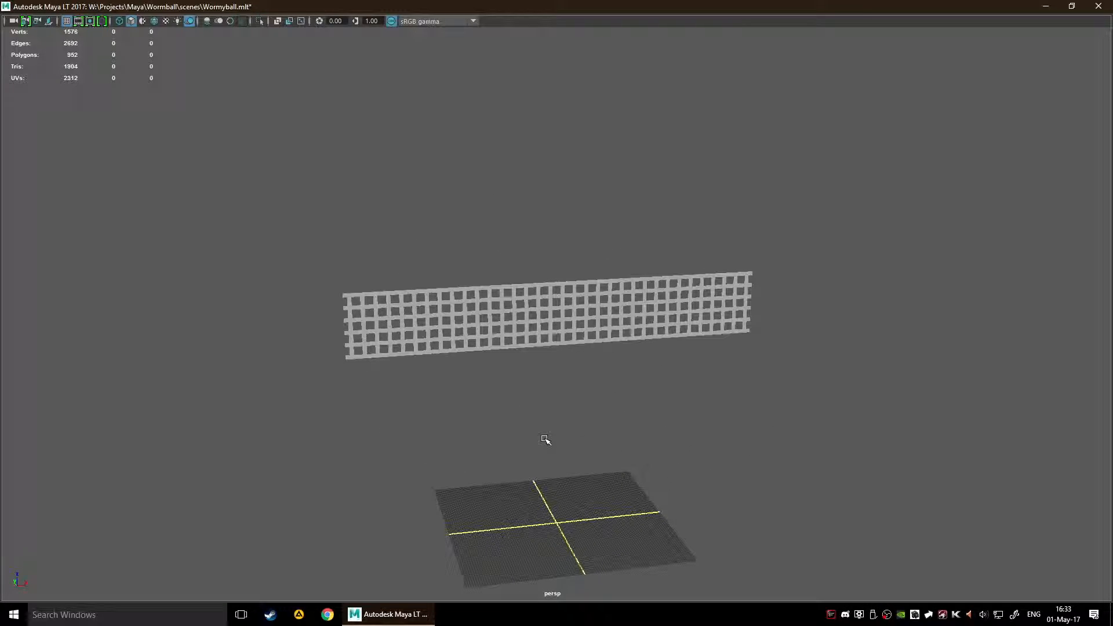
scroll(545, 441, "up", 3)
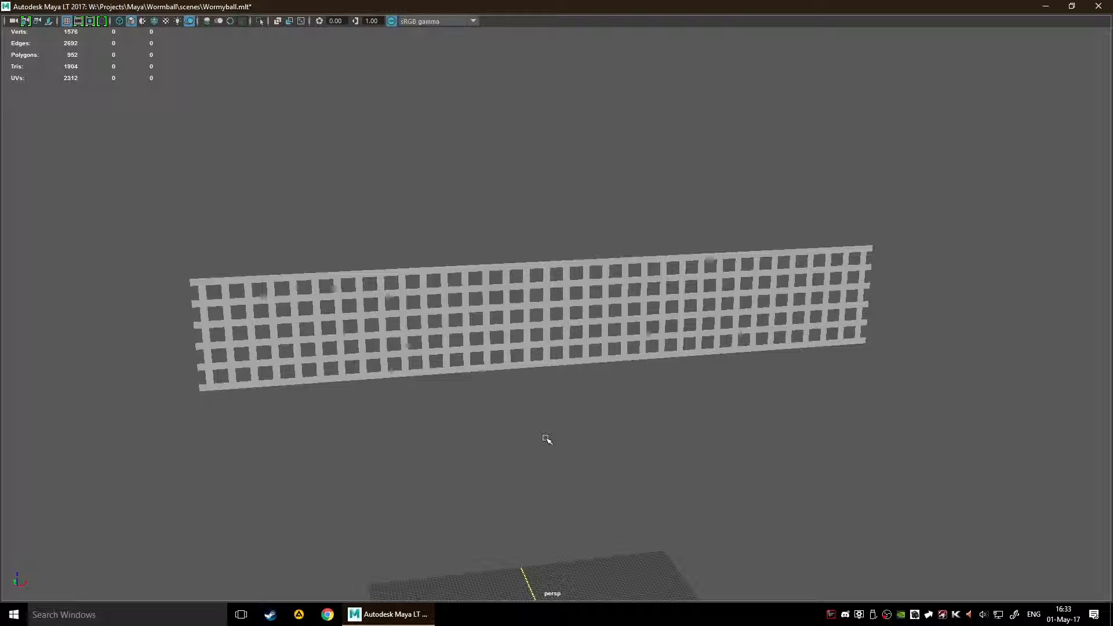
mouse_move(546, 439)
left_mouse_down("alt")
mouse_move(746, 423)
mouse_move(756, 407)
mouse_move(556, 432)
left_mouse_up("alt")
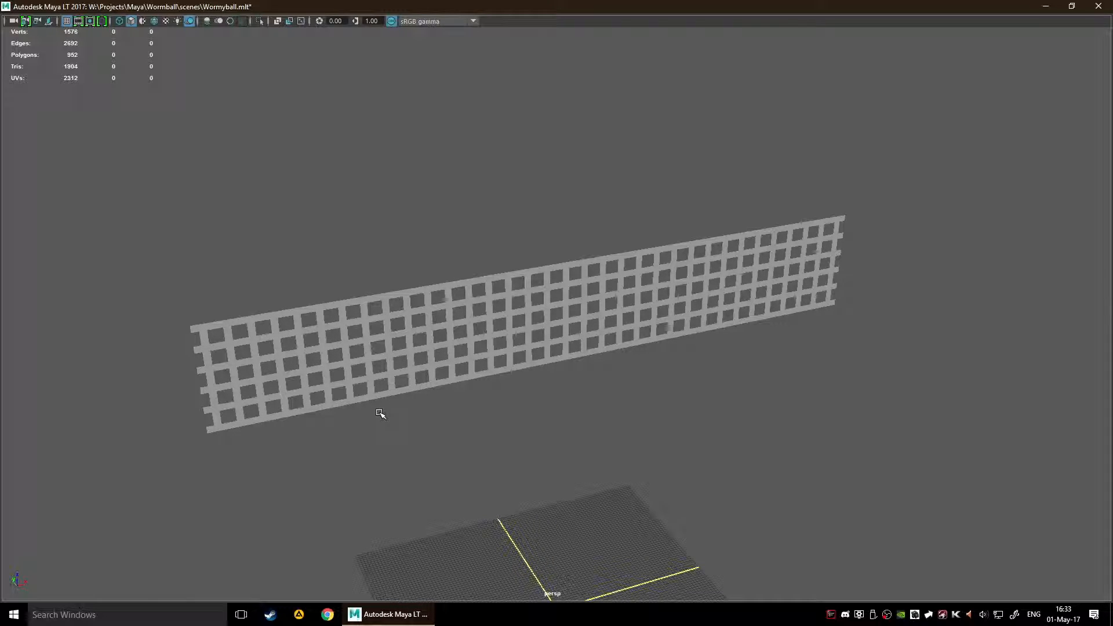
left_click_drag(385, 414, 572, 331, "alt")
Step: Extrude all faces of the lattice with a local Z translation of -0.413 to give it thickness
left_click(586, 335)
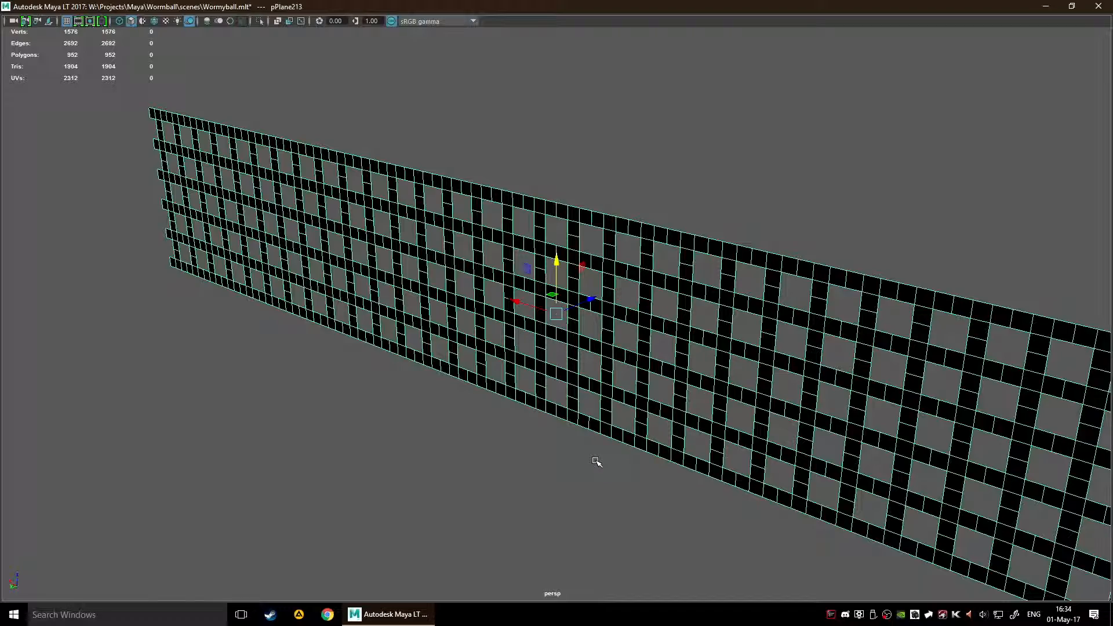
key("ctrl+e")
left_click_drag(584, 467, 522, 467, "alt")
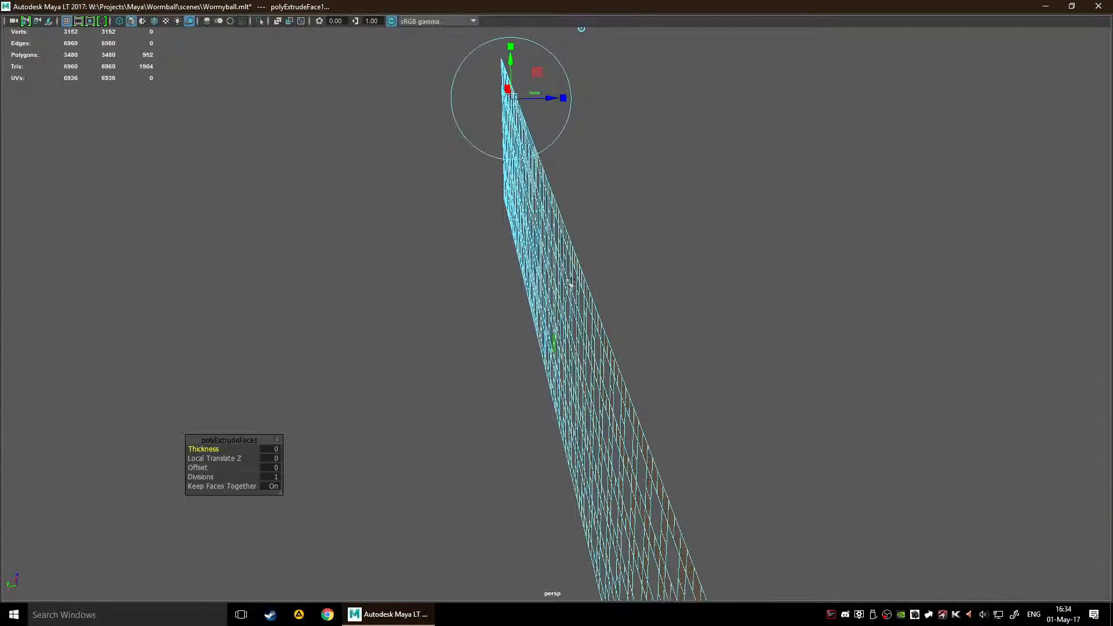
left_click_drag(557, 102, 548, 97)
left_click_drag(795, 290, 838, 348, "alt")
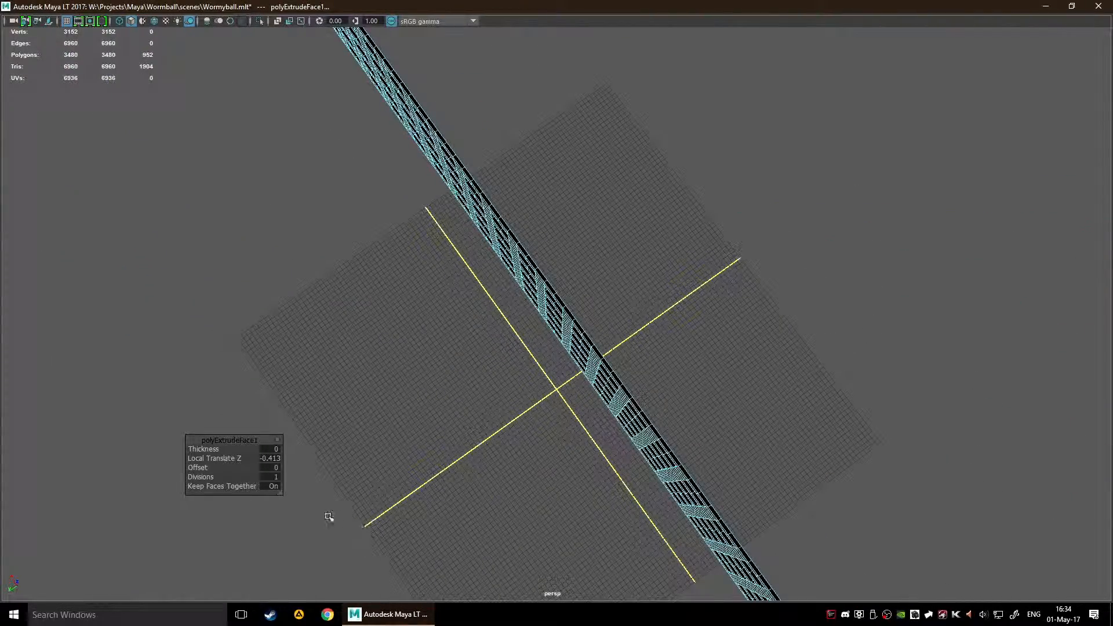
Step: Examine the extruded lattice's thickness from above and the front, and check the extrusion's list of available attributes
left_click(278, 477)
left_click_drag(444, 424, 424, 410, "alt")
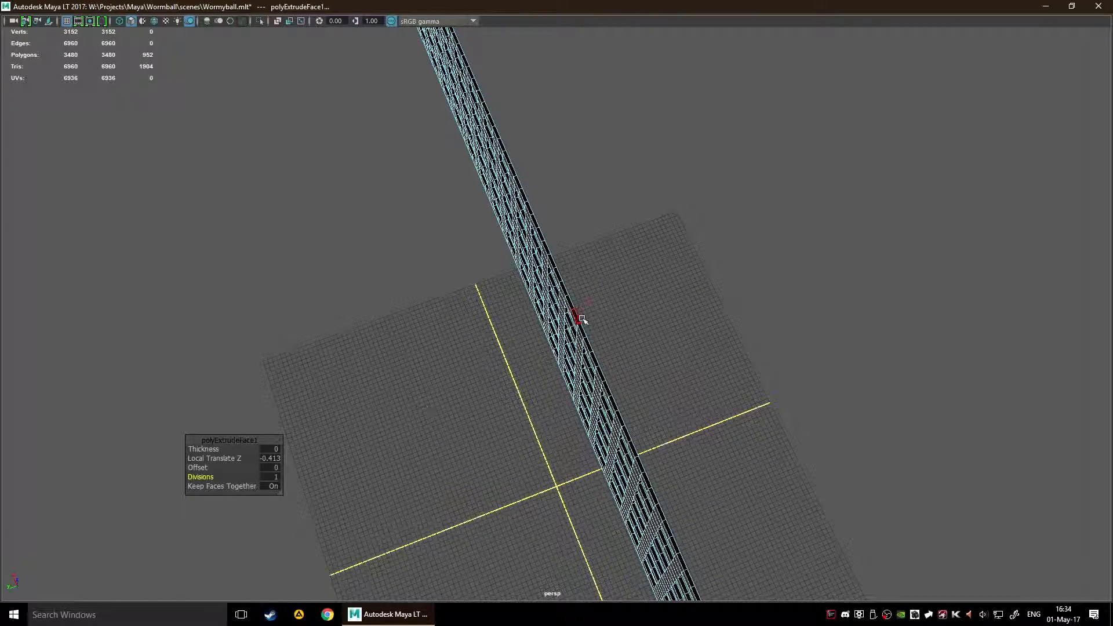
scroll(686, 293, "up", 5)
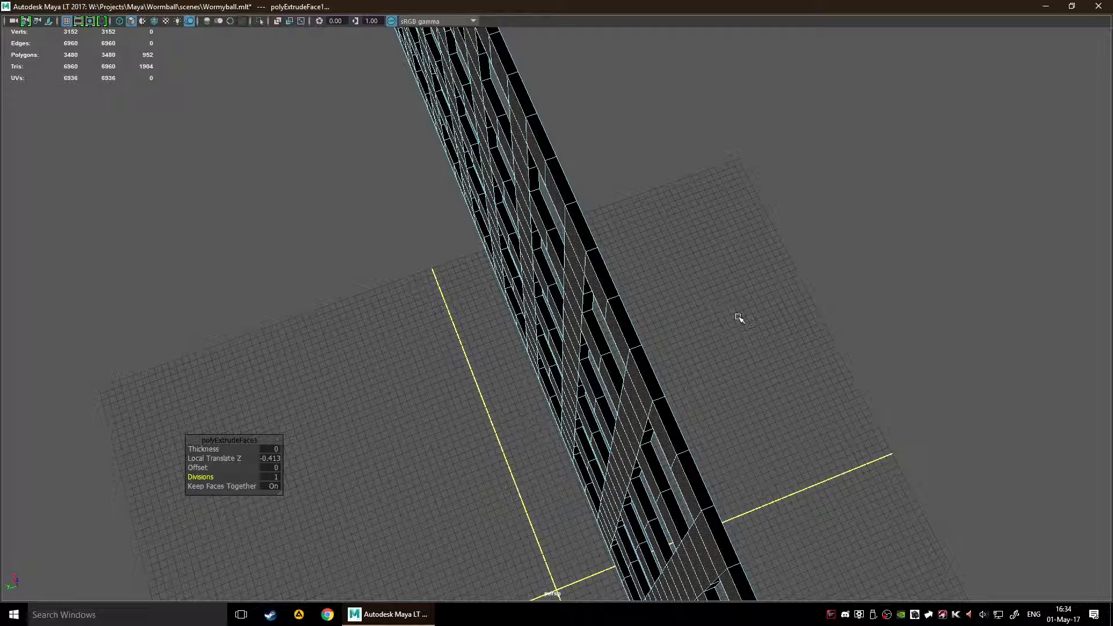
left_click_drag(754, 315, 819, 308, "alt")
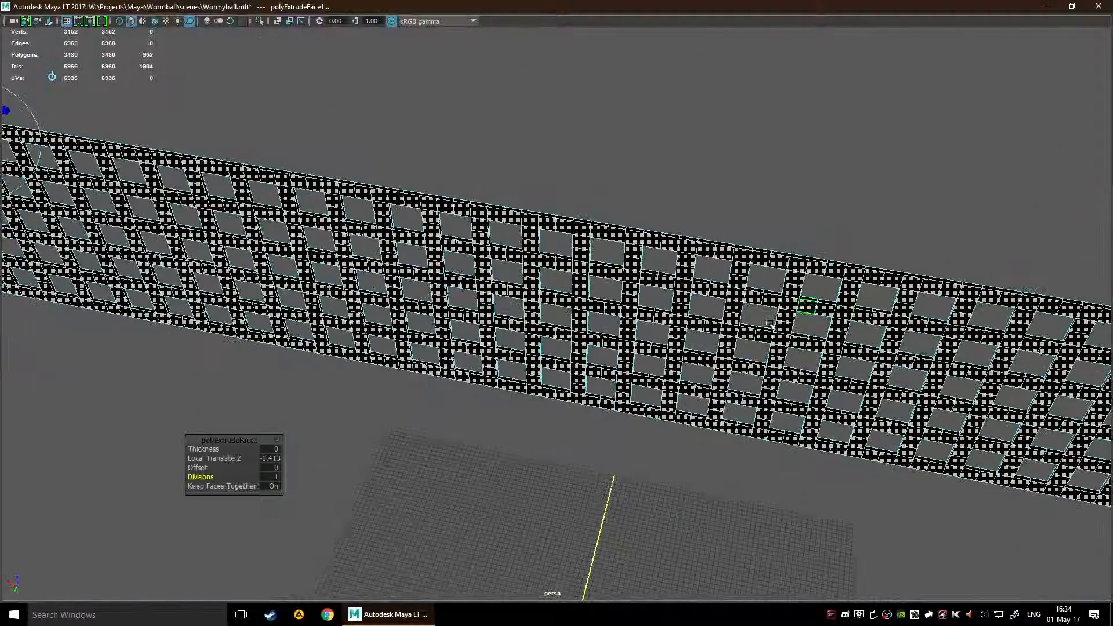
right_click(273, 439)
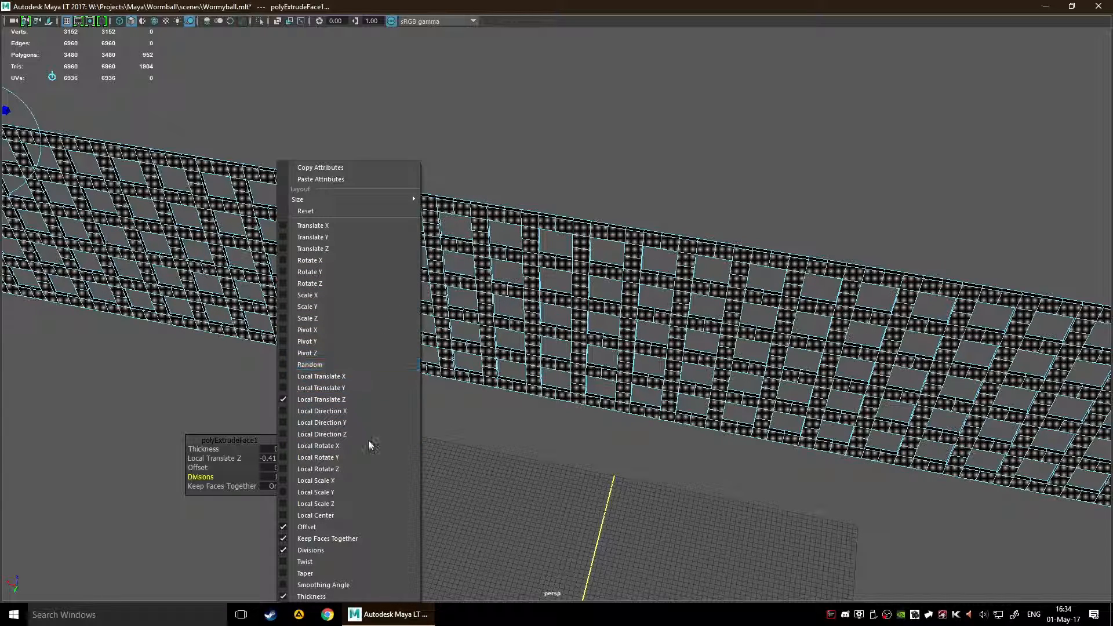
left_click(483, 487)
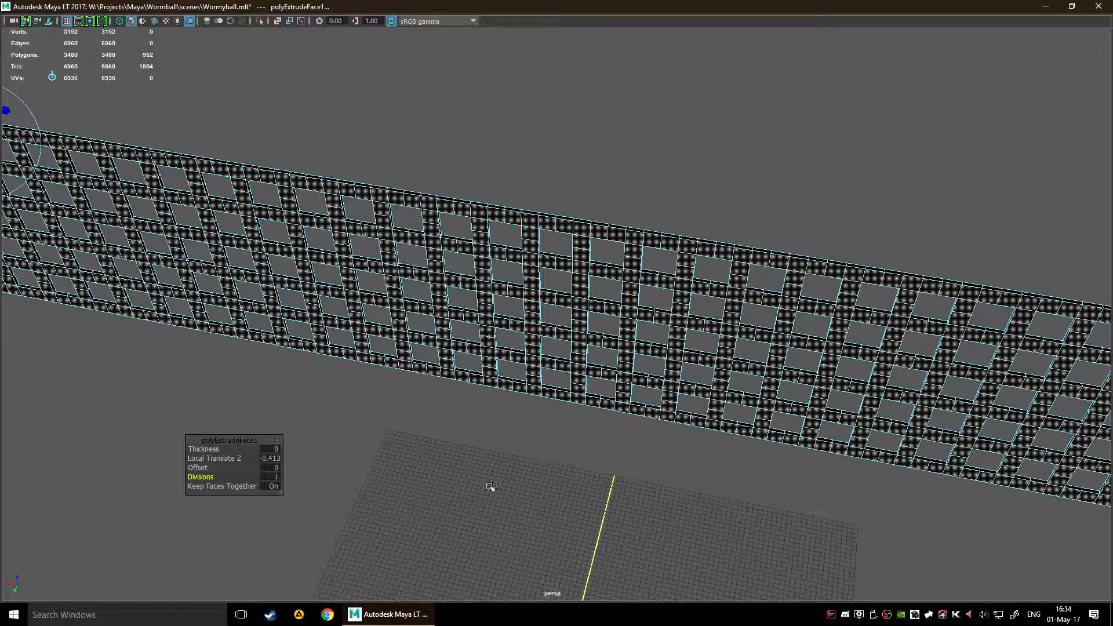
left_click(525, 435)
Step: Return to object selection, reverse the normals of the extruded lattice, and deselect it
left_click_drag(564, 429, 637, 410, "alt")
scroll(638, 434, "down", 4)
key("F8")
scroll(568, 425, "up", 3)
left_click_drag(524, 369, 592, 355, "alt")
key("space")
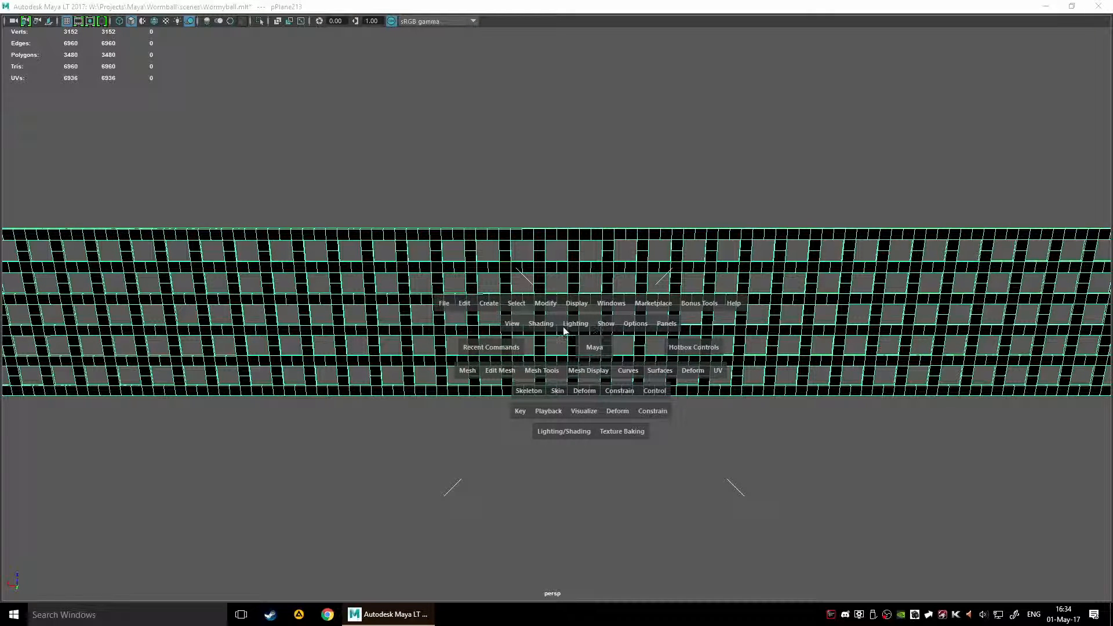
left_click(571, 305)
left_click(571, 304)
left_click(600, 374)
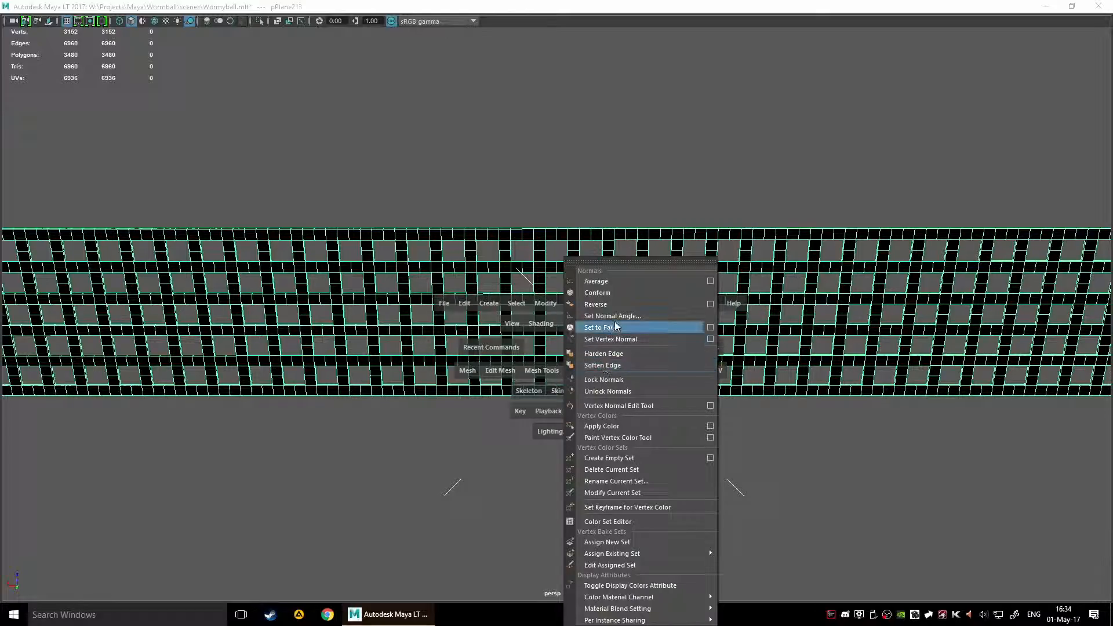
left_click(625, 302)
left_click(566, 455)
Step: Inspect the shading of the thickened lattice and the inner sides of its openings from several angles
left_click_drag(567, 454, 453, 321, "alt")
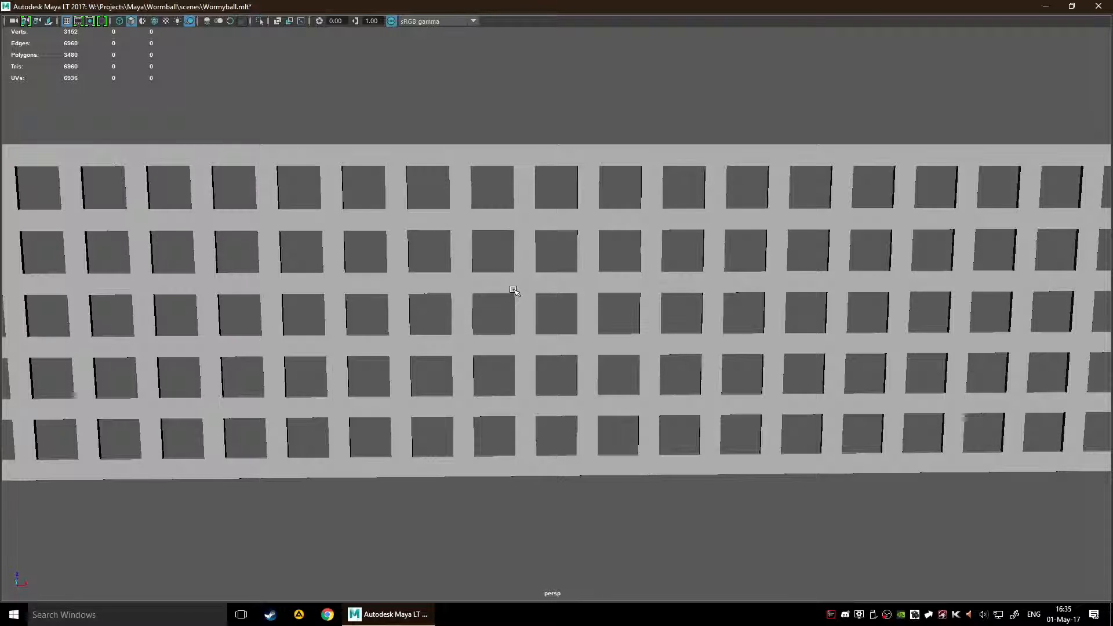
left_click_drag(557, 398, 456, 401, "alt")
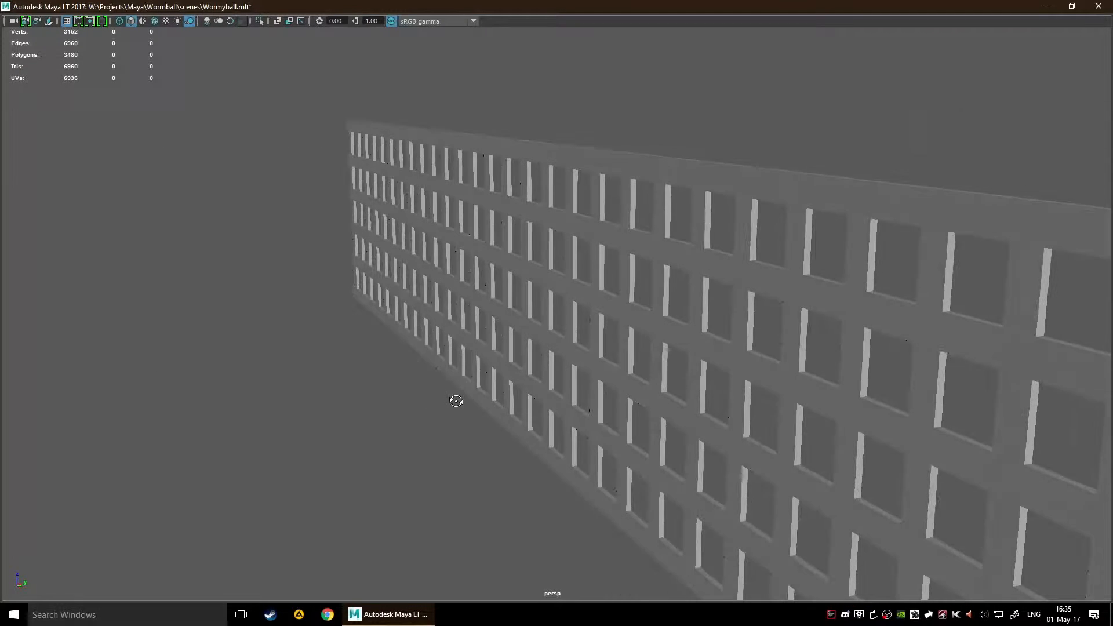
middle_click_drag(556, 372, 529, 465, "alt")
scroll(566, 402, "up", 6)
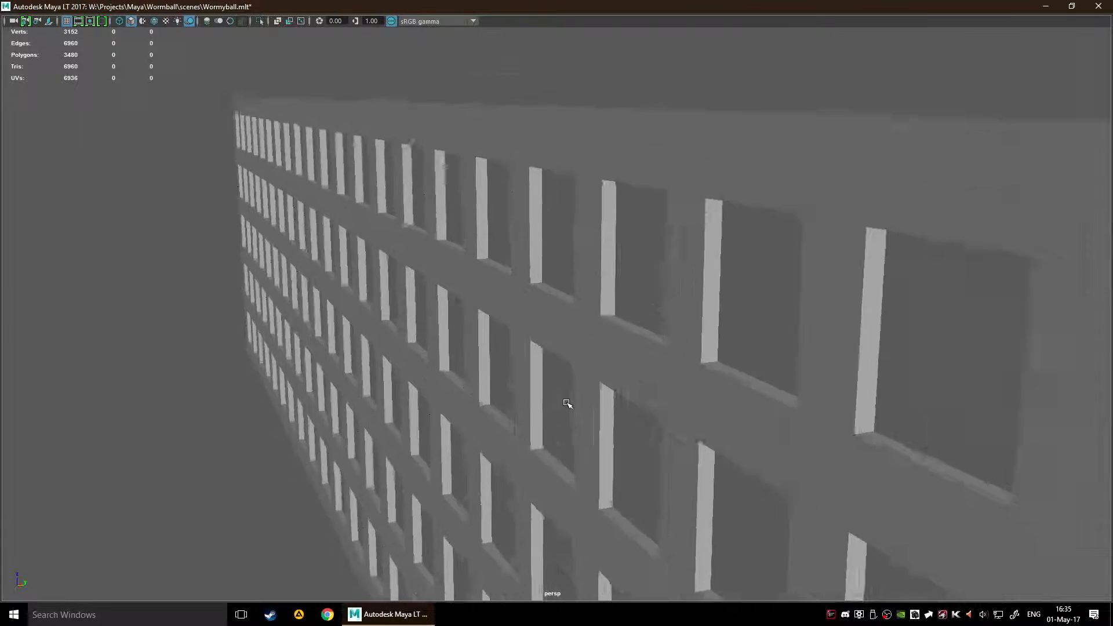
left_click_drag(544, 271, 829, 348, "alt")
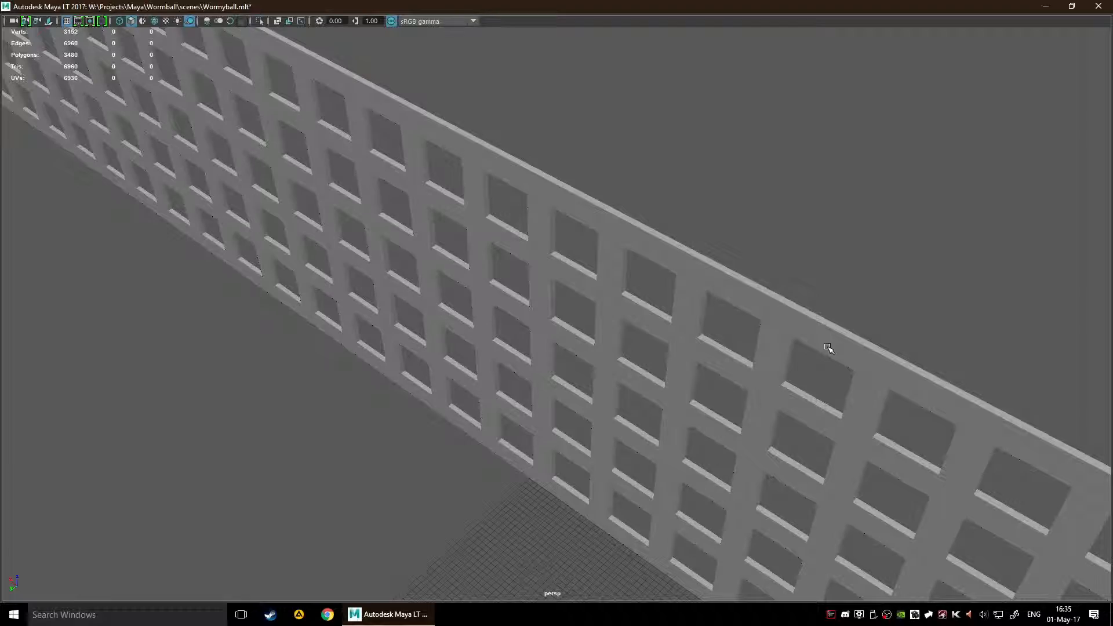
Step: Undo the lattice's normals reversal and the depth of its extrusion
key("ctrl+z")
key("ctrl+z")
key("ctrl+z")
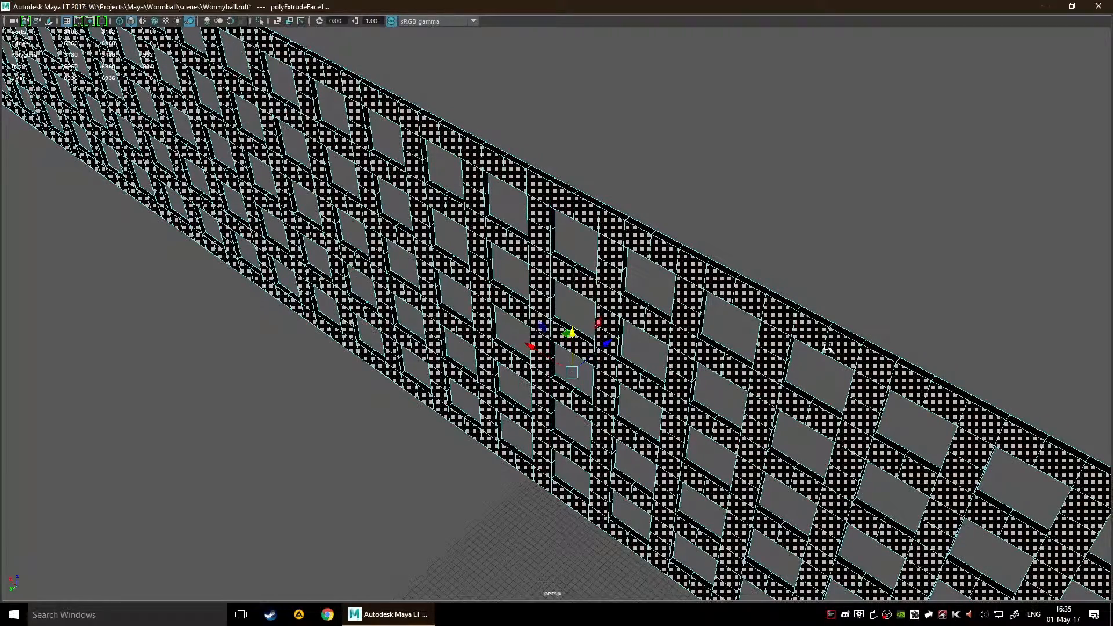
key("ctrl+z")
key("ctrl+z")
key("ctrl+z")
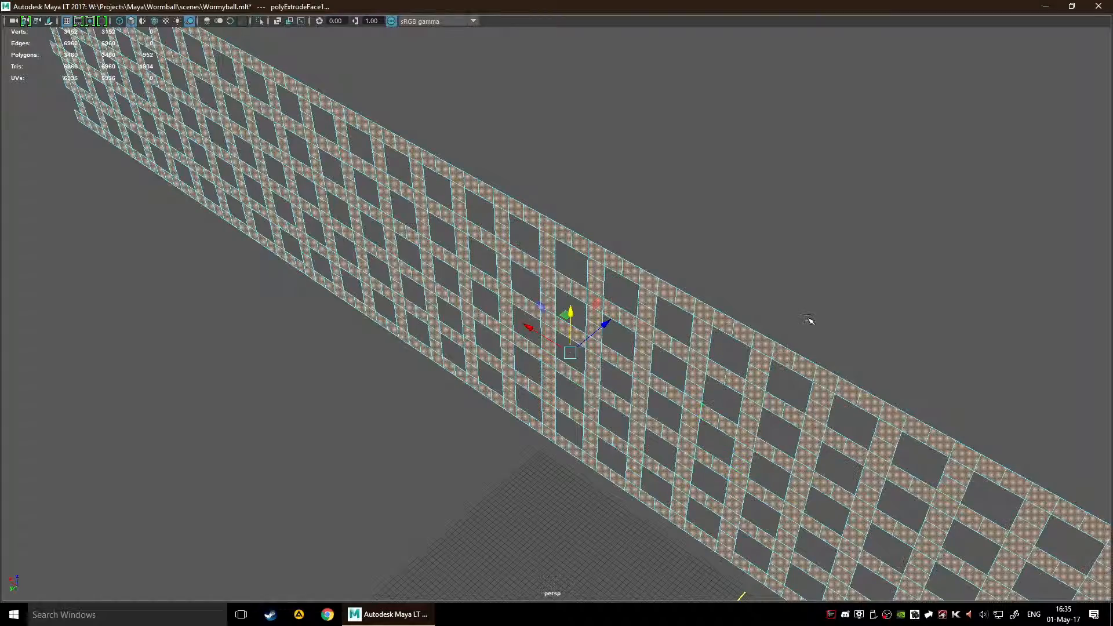
Step: Switch the flat lattice back to object selection and decline the autosave
left_click_drag(808, 319, 845, 296, "alt")
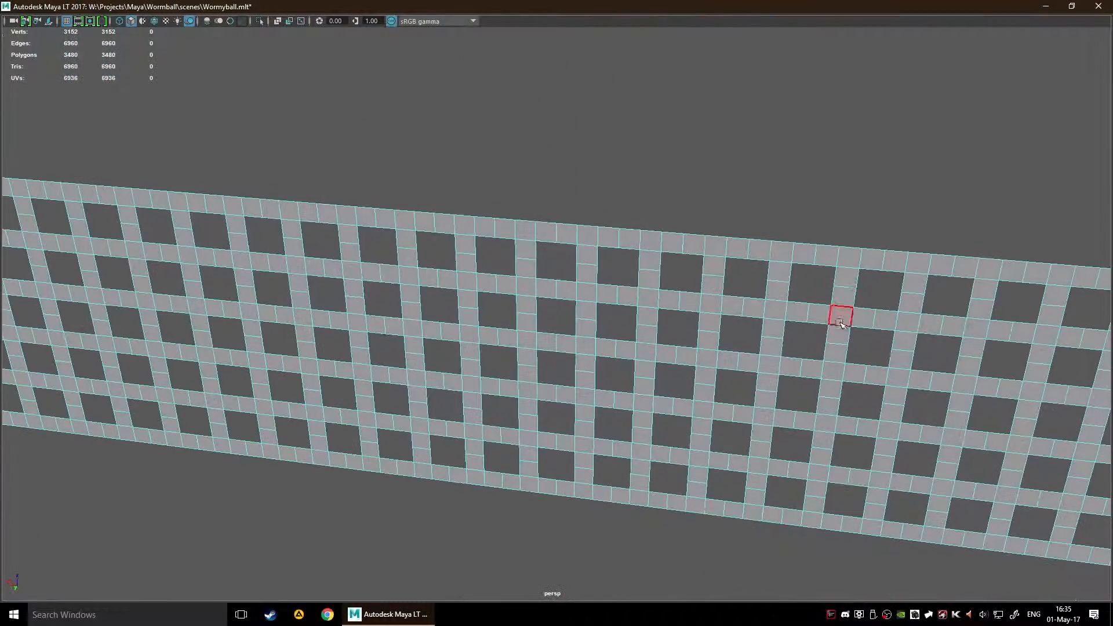
key("a")
key("F8")
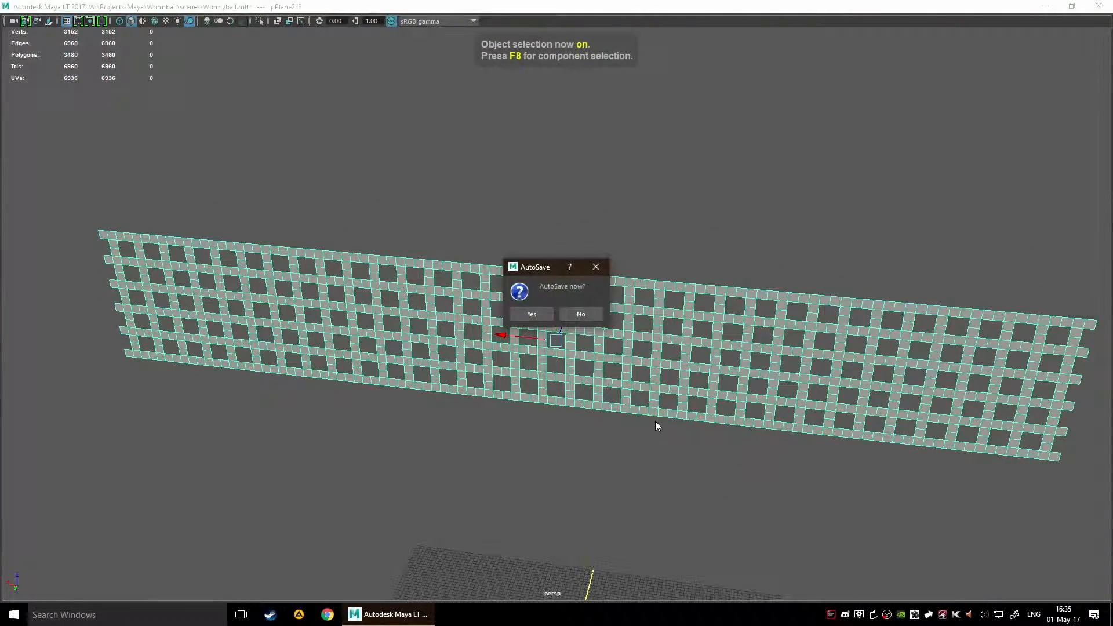
left_click(582, 314)
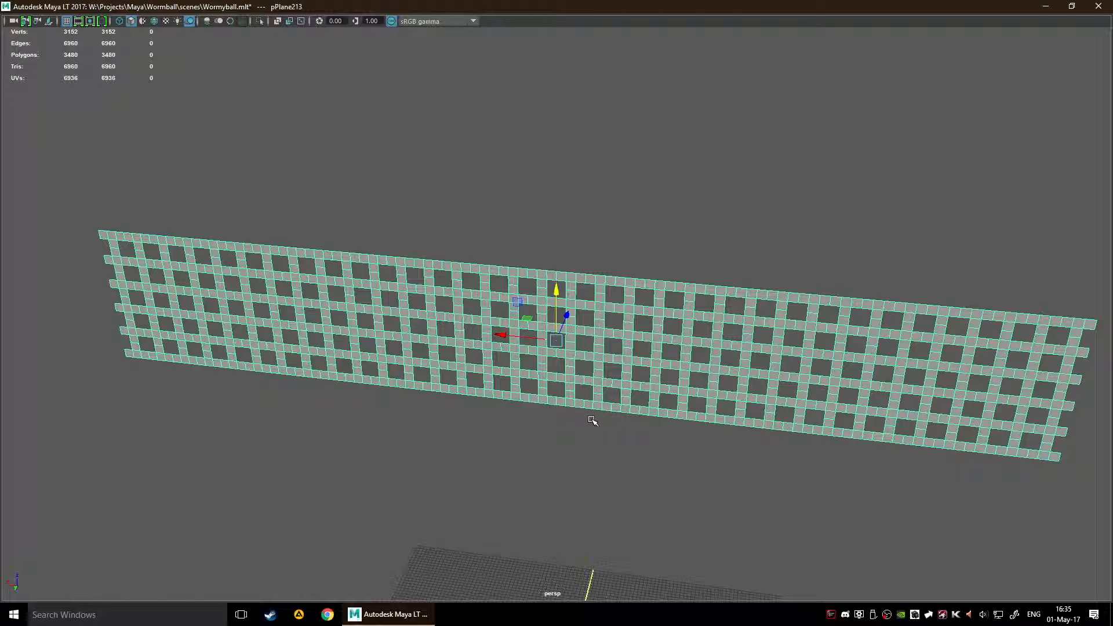
left_click_drag(592, 420, 638, 385, "alt")
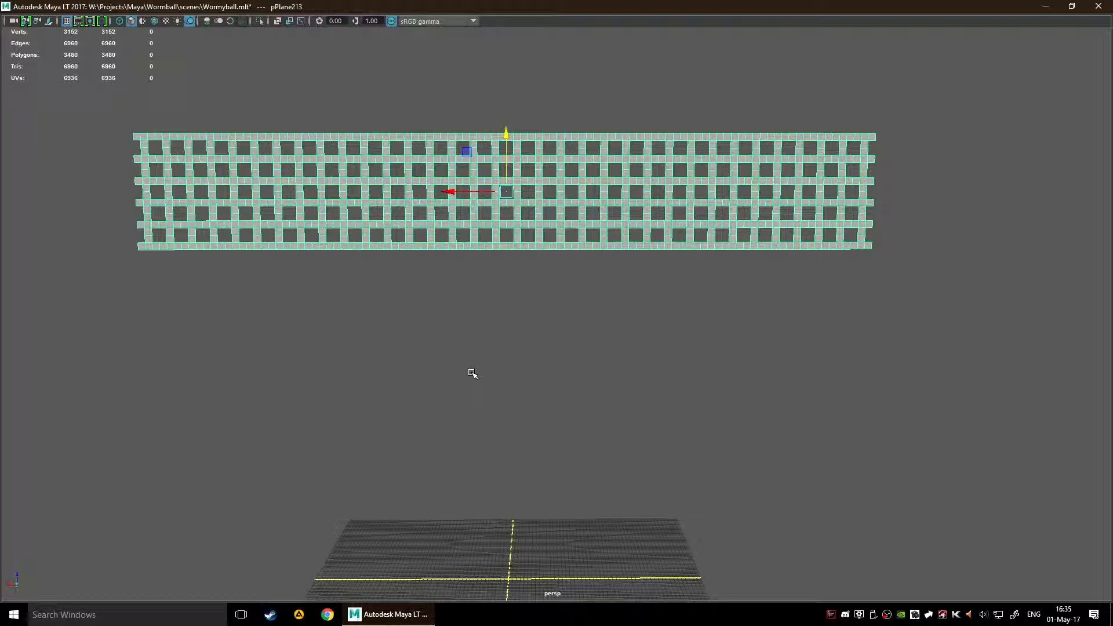
Step: Deselect the lattice and create a polygon cylinder at the centre of the grid
left_click(353, 353)
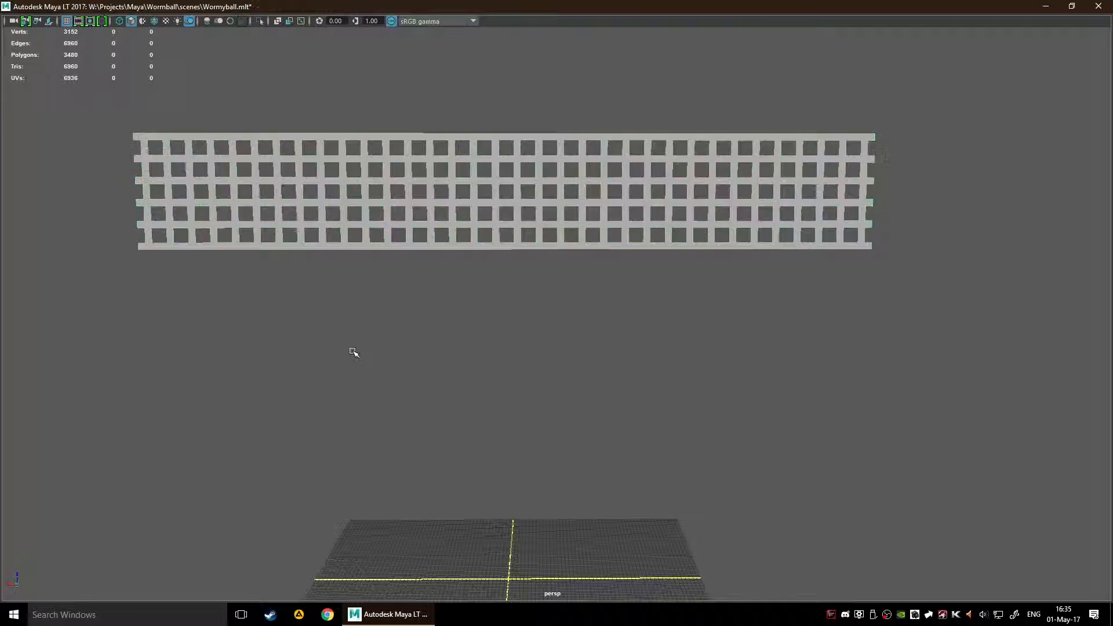
right_click(579, 433)
right_click_drag(576, 439, 524, 435, "shift")
key("f")
left_click_drag(584, 475, 525, 548, "alt")
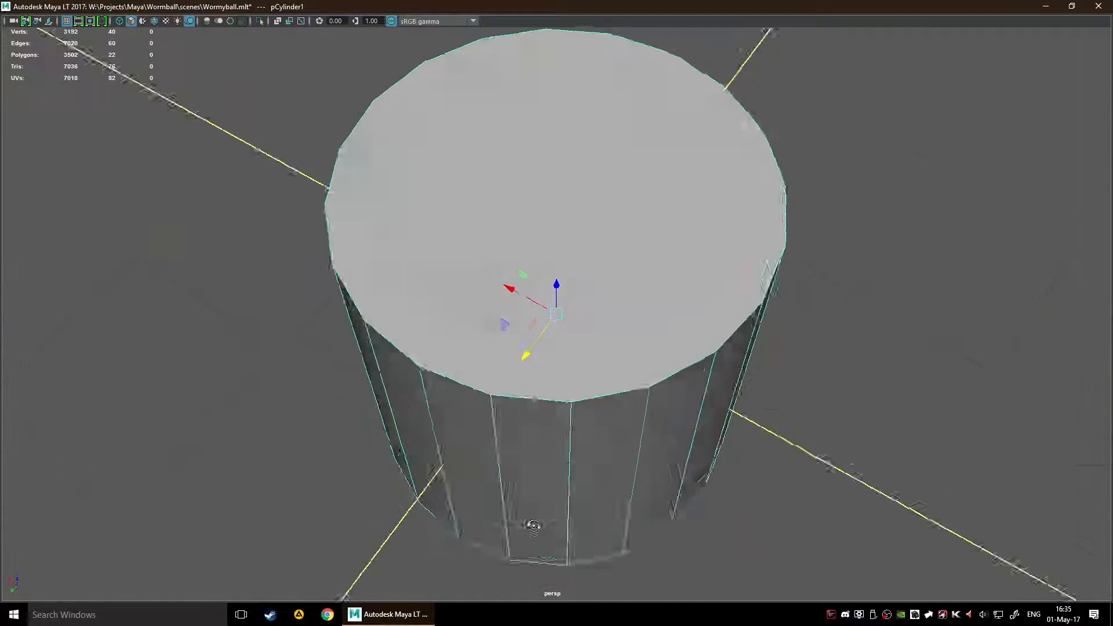
scroll(579, 456, "down", 5)
left_click_drag(579, 456, 624, 405, "alt")
scroll(650, 393, "down", 4)
Step: Scale the cylinder along its vertical axis into a tall, thin pole reaching up to the lattice
key("r")
left_click_drag(566, 295, 586, 84)
scroll(670, 228, "down", 6)
left_click_drag(555, 262, 563, 29)
scroll(571, 128, "down", 6)
left_click_drag(552, 259, 553, 181)
Step: Move the pole sideways and up so it stands just beyond one end of the lattice, and deselect it
key("w")
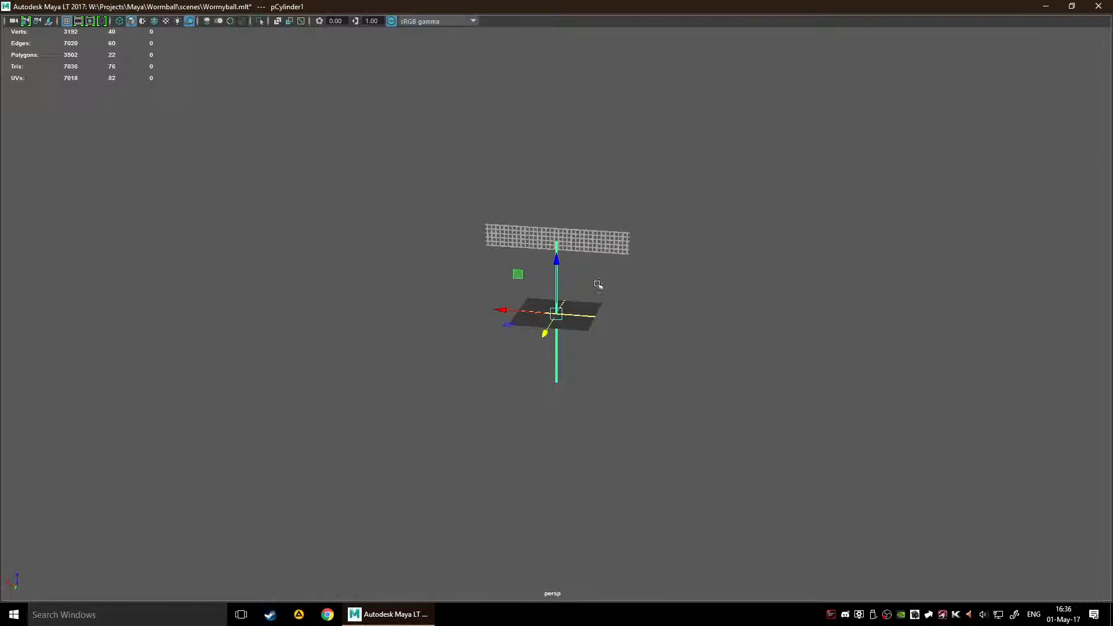
left_click_drag(517, 276, 588, 258)
left_click_drag(587, 307, 588, 317)
key("f")
left_click_drag(664, 285, 685, 270, "alt")
left_click_drag(647, 487, 642, 244, "alt")
left_click(703, 410)
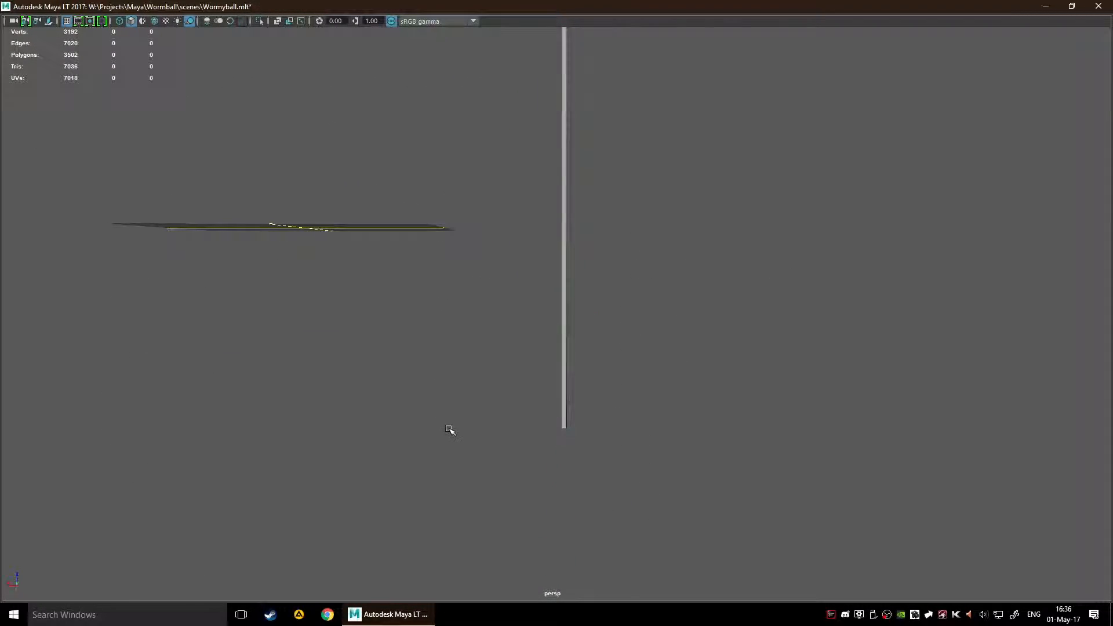
Step: Shorten the pole in face selection by raising its lower end face vertically
key("F8")
key("F11")
left_click_drag(469, 411, 928, 514)
key("F10")
left_click_drag(638, 489, 625, 375, "alt")
key("F11")
left_click(566, 342)
left_click(567, 343)
left_click_drag(597, 376, 592, 450, "alt")
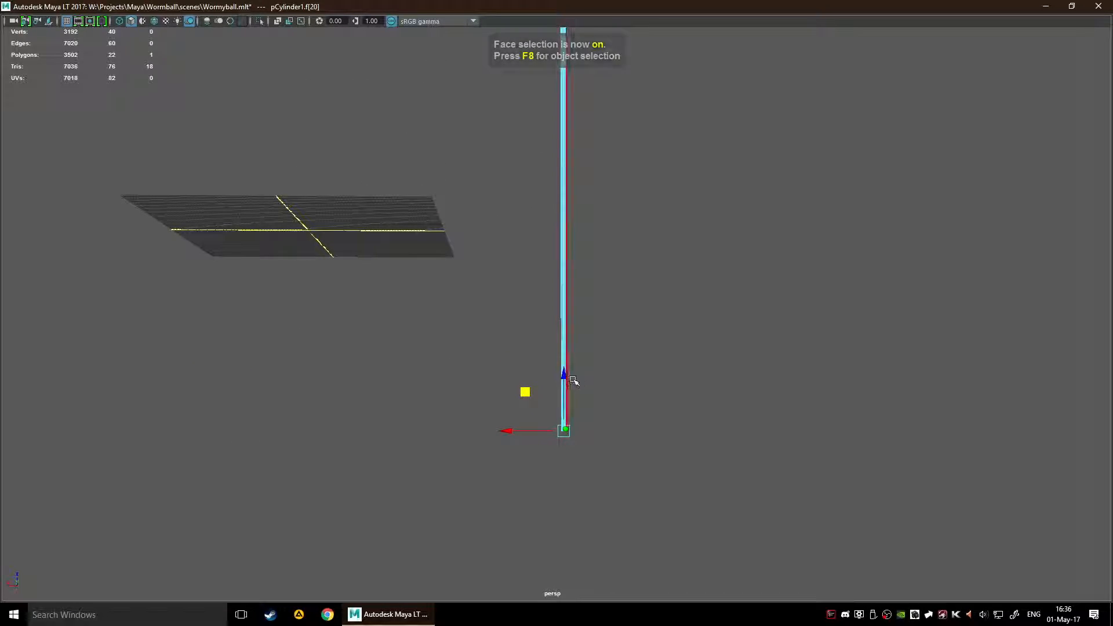
left_click_drag(564, 378, 663, 257)
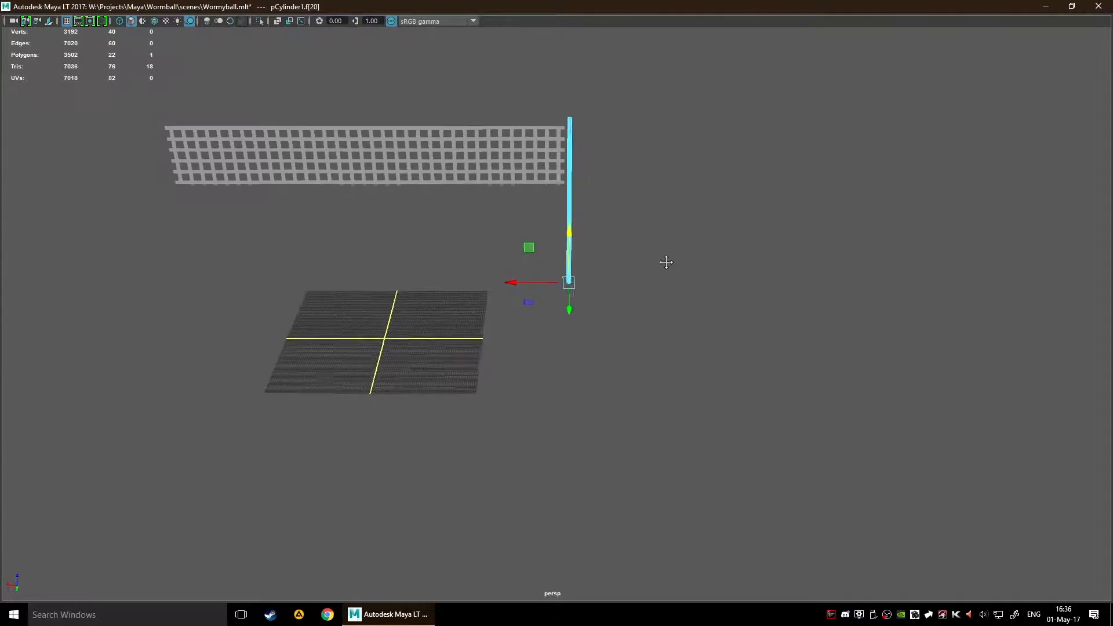
Step: Examine the gap between the pole and the lattice's end faces up close, selecting the lattice and the pole in turn
key("f")
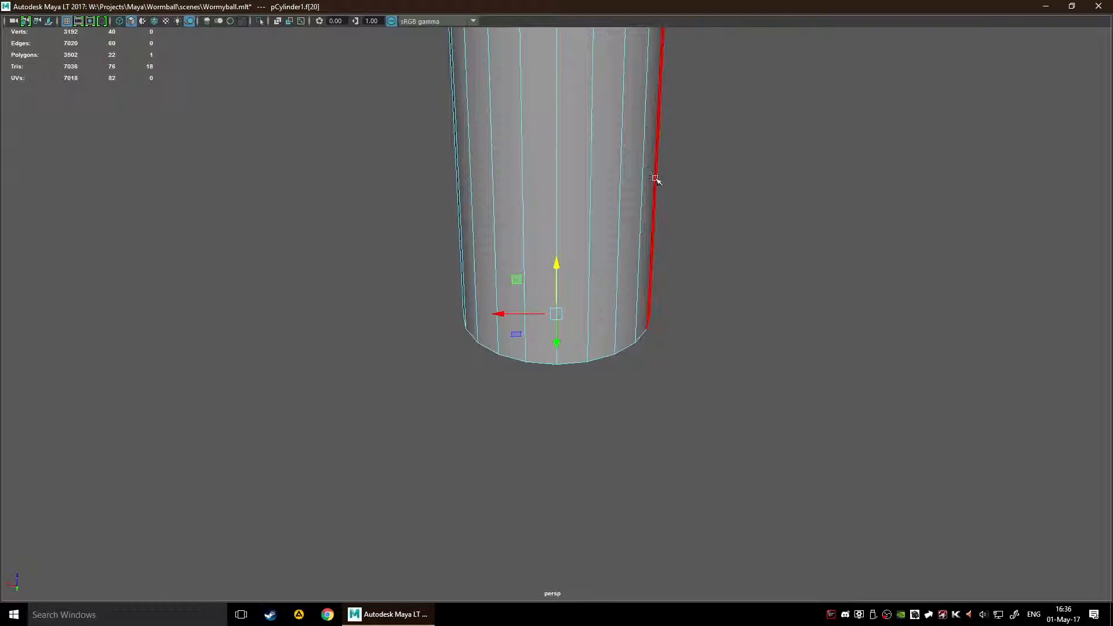
middle_click_drag(695, 155, 719, 410, "alt")
scroll(736, 261, "down", 10)
middle_click_drag(664, 207, 664, 551, "alt")
scroll(634, 399, "up", 3)
left_click_drag(635, 399, 774, 348, "alt")
left_click_drag(845, 371, 770, 291, "alt")
left_click(462, 231)
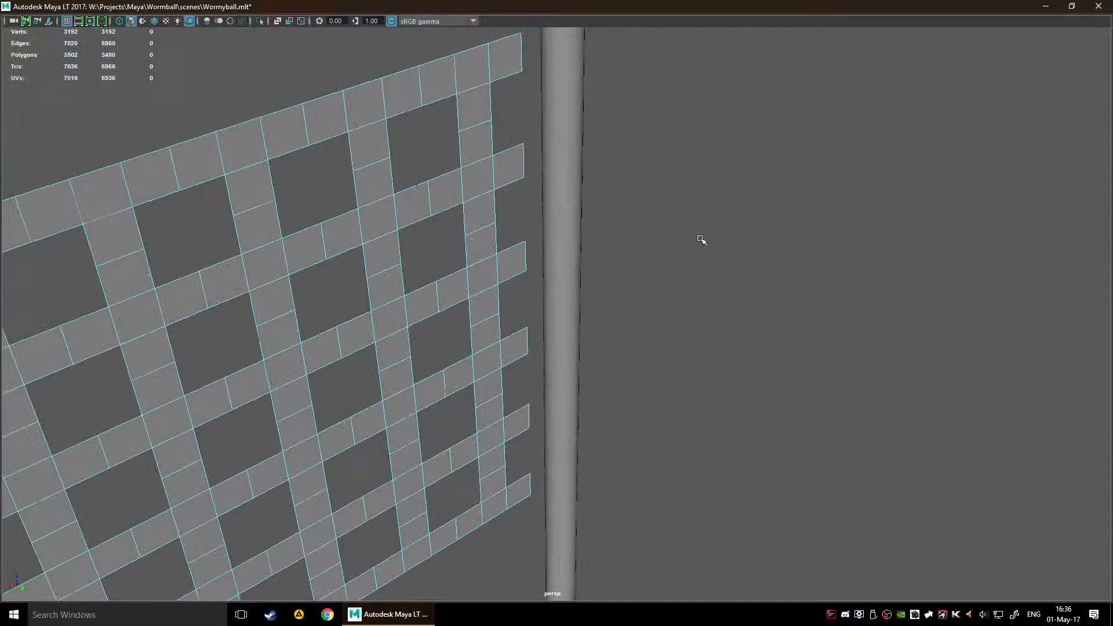
scroll(707, 387, "down", 5)
scroll(713, 378, "up", 5)
scroll(725, 373, "down", 5)
scroll(665, 326, "up", 5)
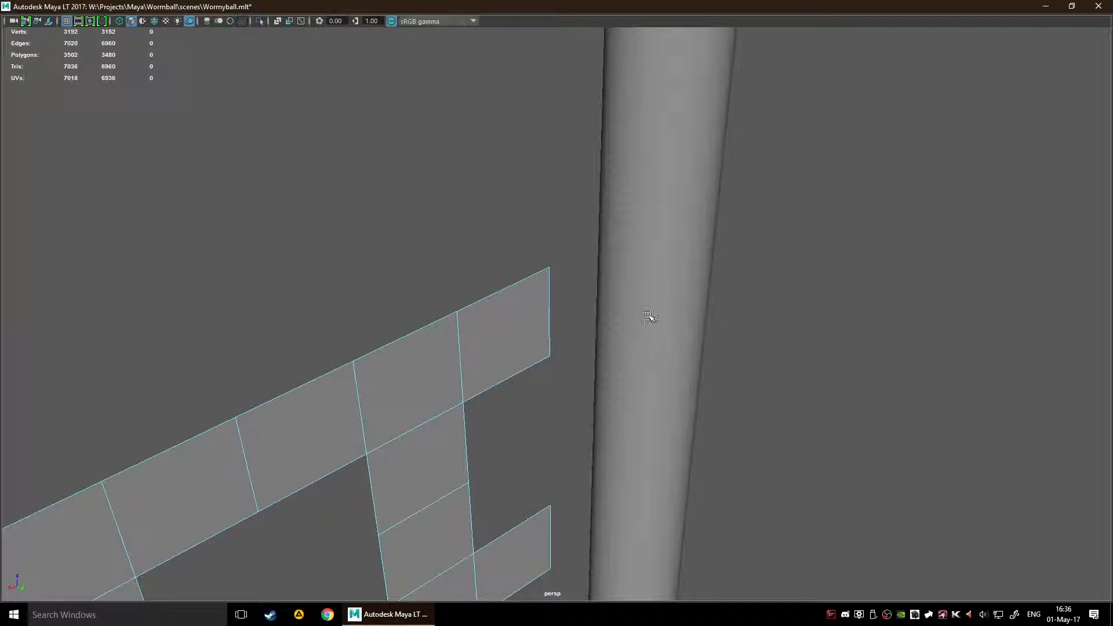
left_click(640, 277)
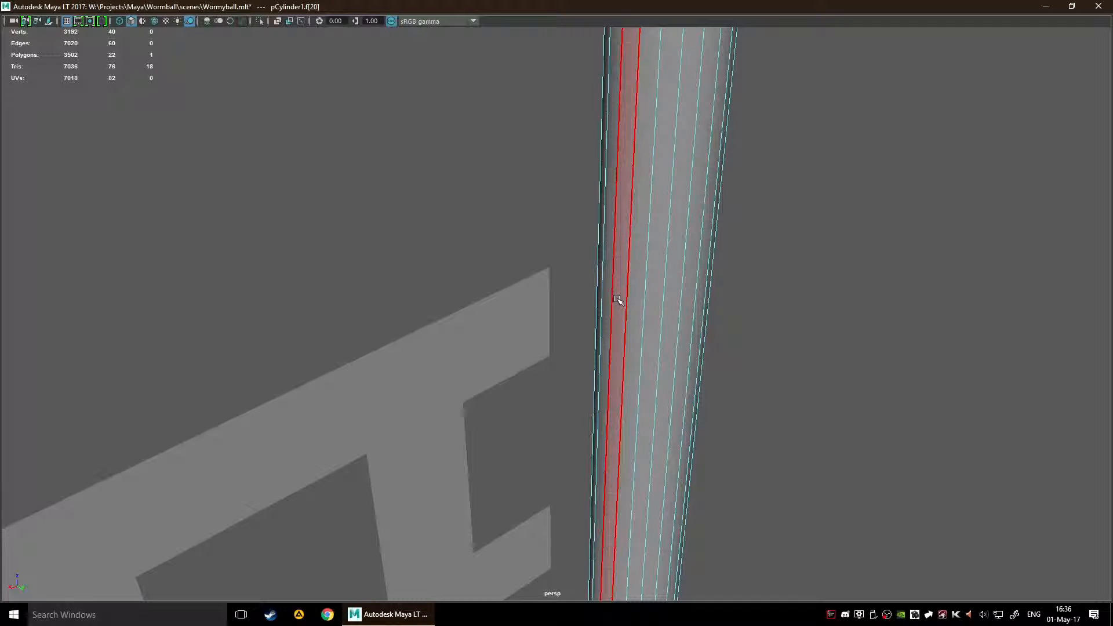
Step: Select the whole lattice in object mode and slide it lengthwise until its end meets the pole
left_click(539, 293)
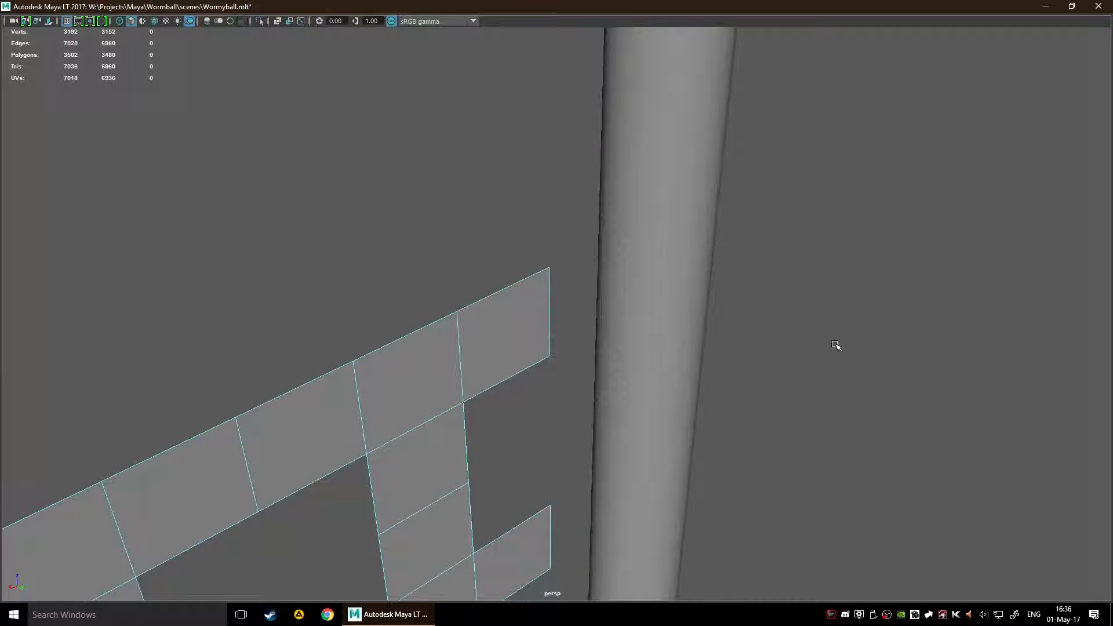
right_click_drag(835, 346, 713, 382, "alt")
key("F8")
scroll(606, 428, "up", 3)
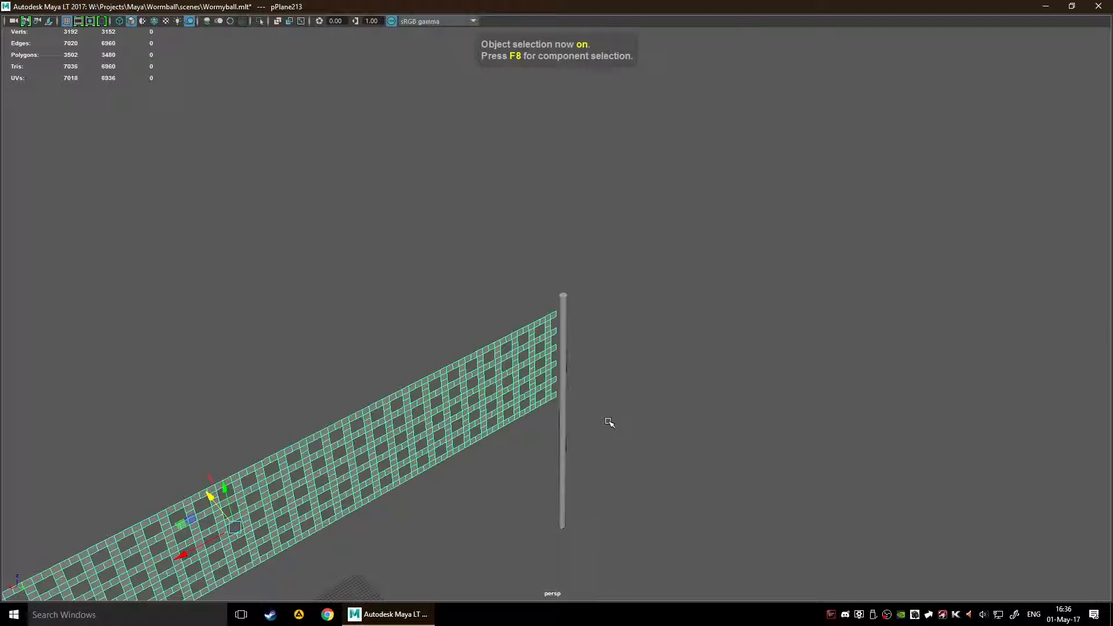
left_click_drag(182, 553, 208, 552)
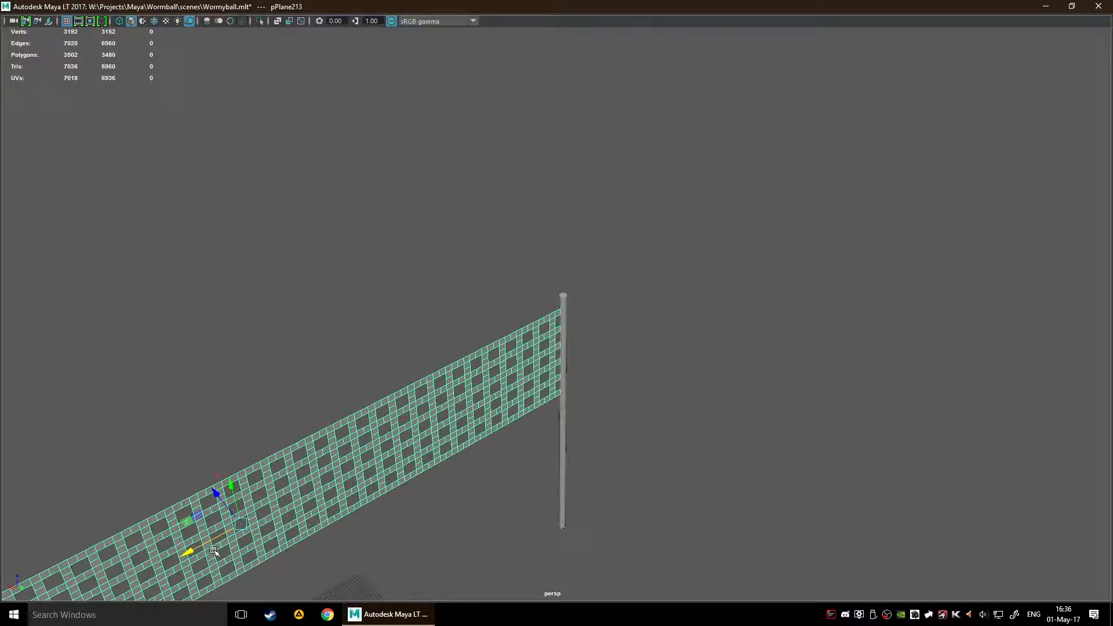
Step: Select the pole and examine how the lattice's end meets it, up close and from the whole net's front
scroll(620, 329, "up", 5)
scroll(620, 329, "up", 5)
left_click(725, 323)
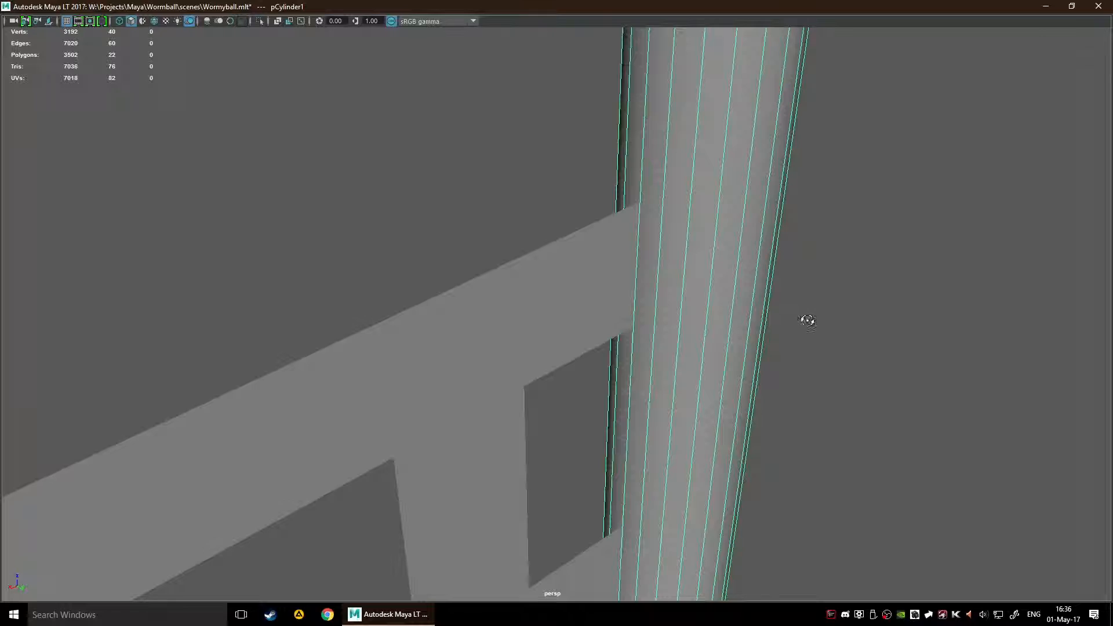
left_click_drag(806, 320, 792, 322, "alt")
scroll(793, 332, "down", 5)
left_click_drag(598, 352, 599, 311, "alt")
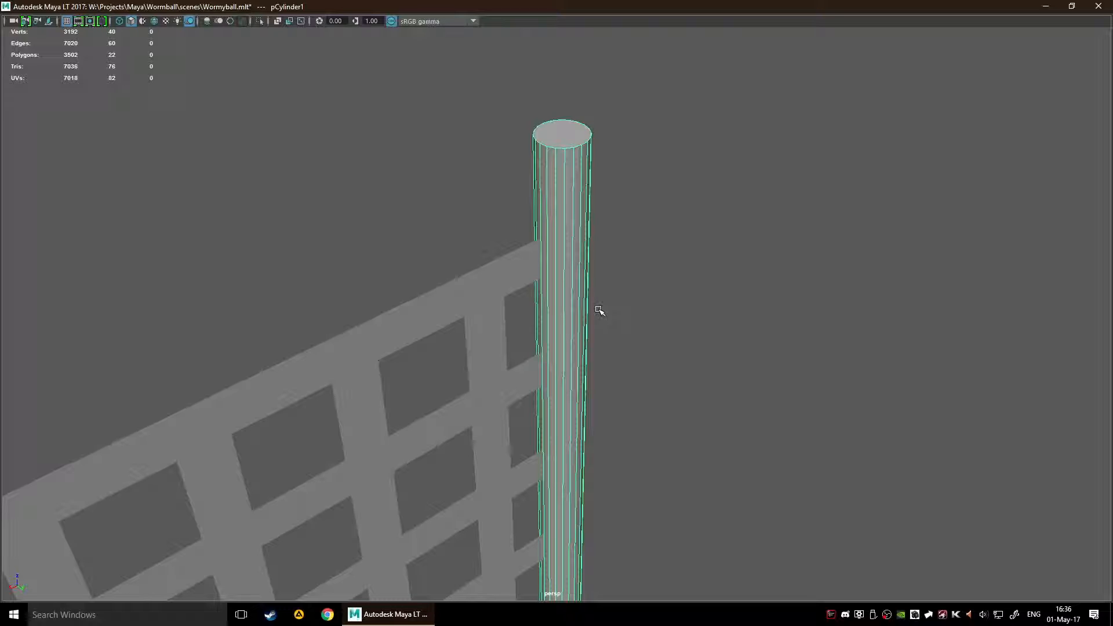
scroll(599, 312, "down", 5)
left_click_drag(691, 399, 648, 385, "alt")
scroll(649, 385, "down", 4)
middle_click_drag(391, 409, 564, 282, "alt")
left_click_drag(440, 342, 385, 330, "alt")
middle_click_drag(385, 331, 613, 322, "alt")
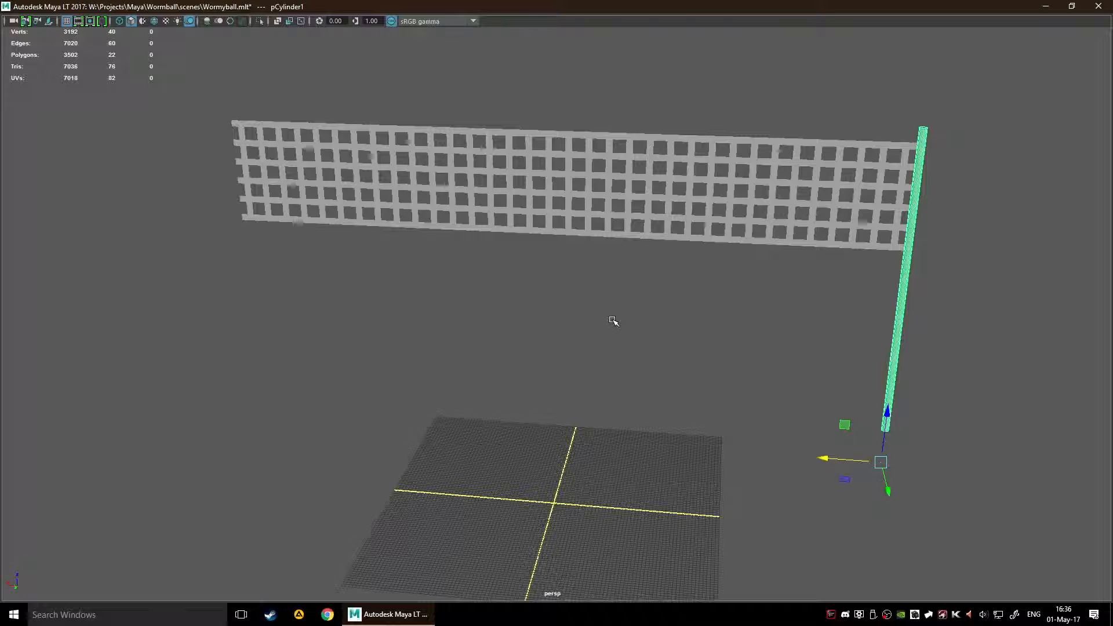
Step: Slide the lattice lengthwise back away from the pole, undoing and redoing the move to compare both positions
left_click(600, 239)
left_click_drag(511, 183, 495, 182)
key("ctrl+z")
key("ctrl+z")
key("shift+z")
key("shift+z")
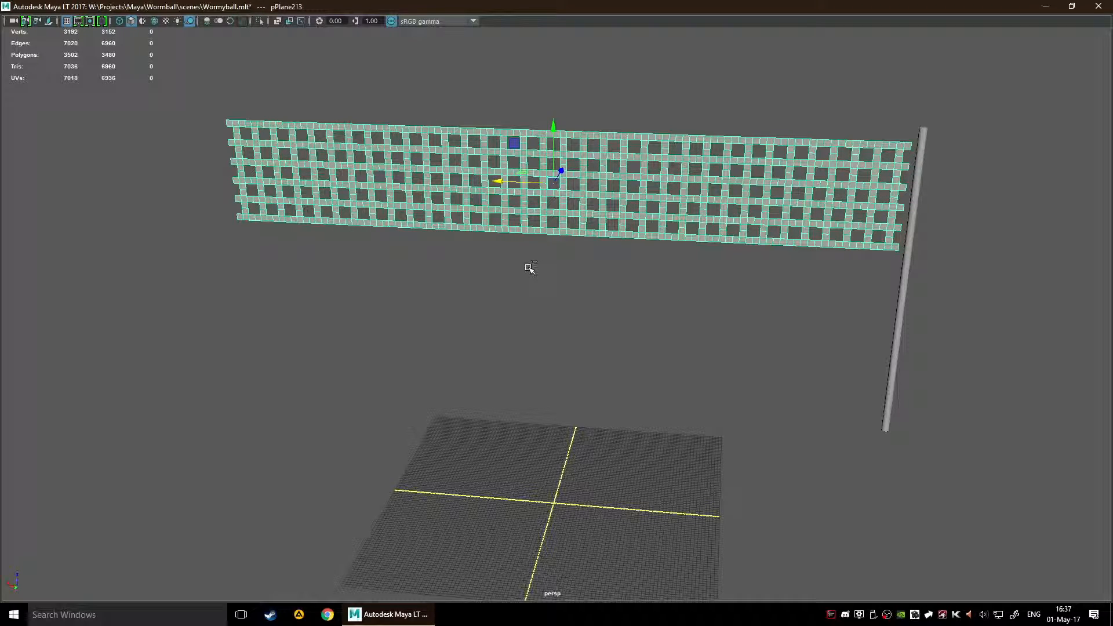
Step: Select the pole's top cap face in face selection and inspect it from above
left_click(909, 253)
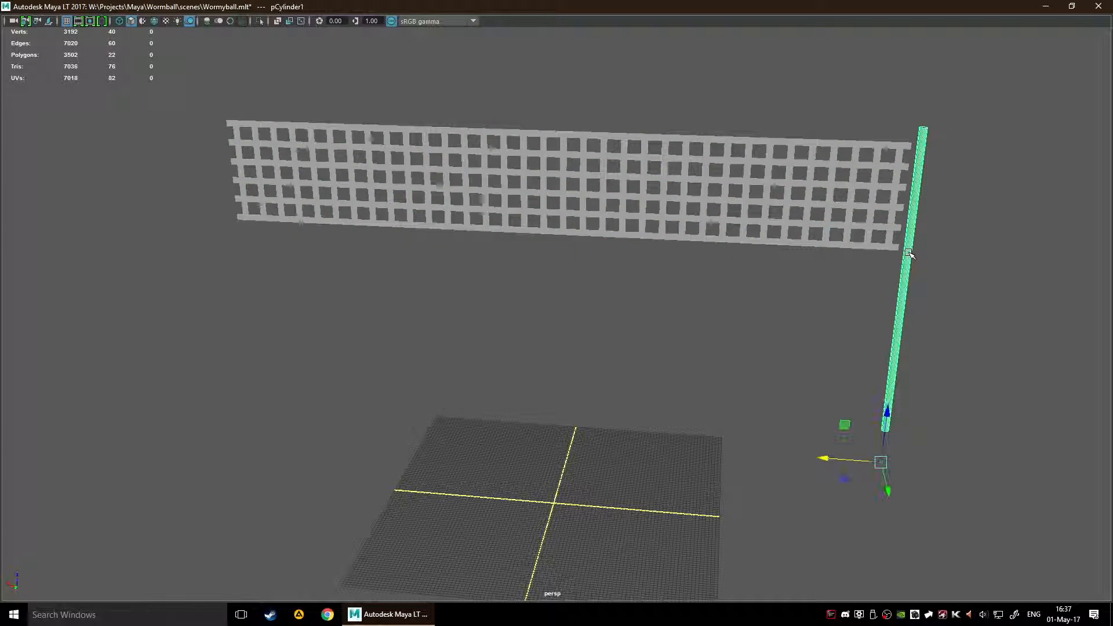
left_click_drag(1030, 283, 667, 288, "alt")
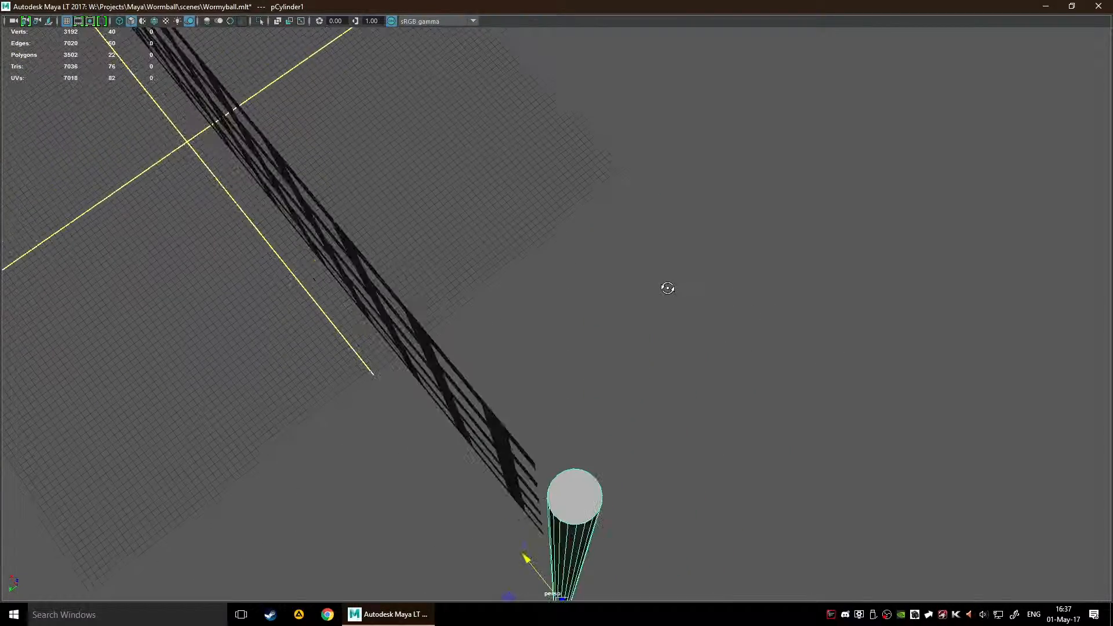
key("F11")
left_click(574, 495)
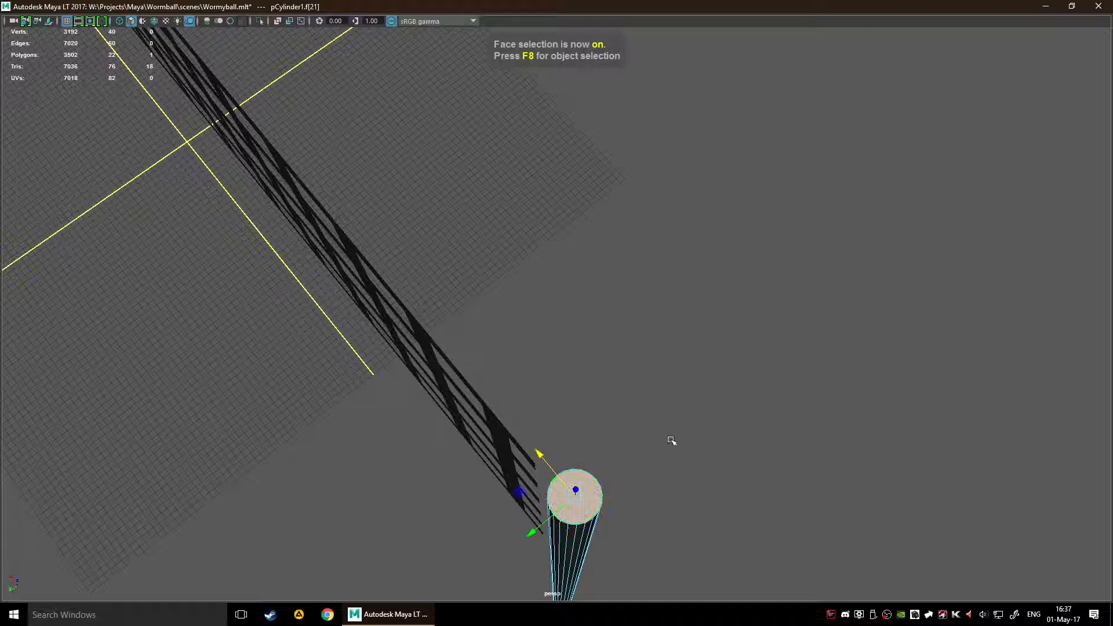
left_click_drag(672, 441, 689, 430, "alt")
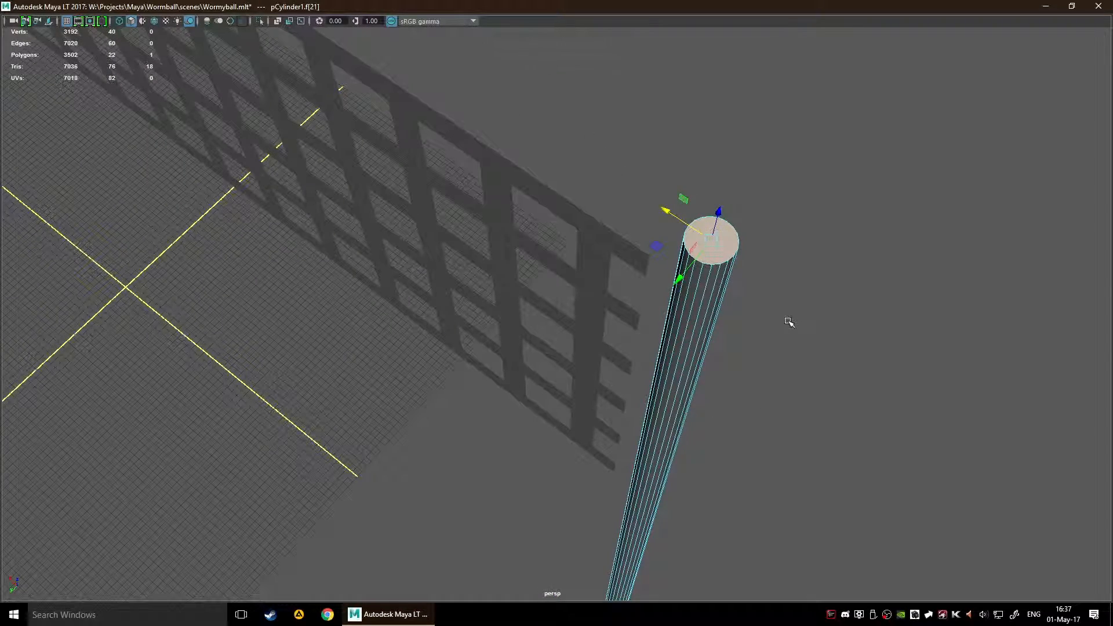
left_click_drag(786, 322, 723, 323, "alt")
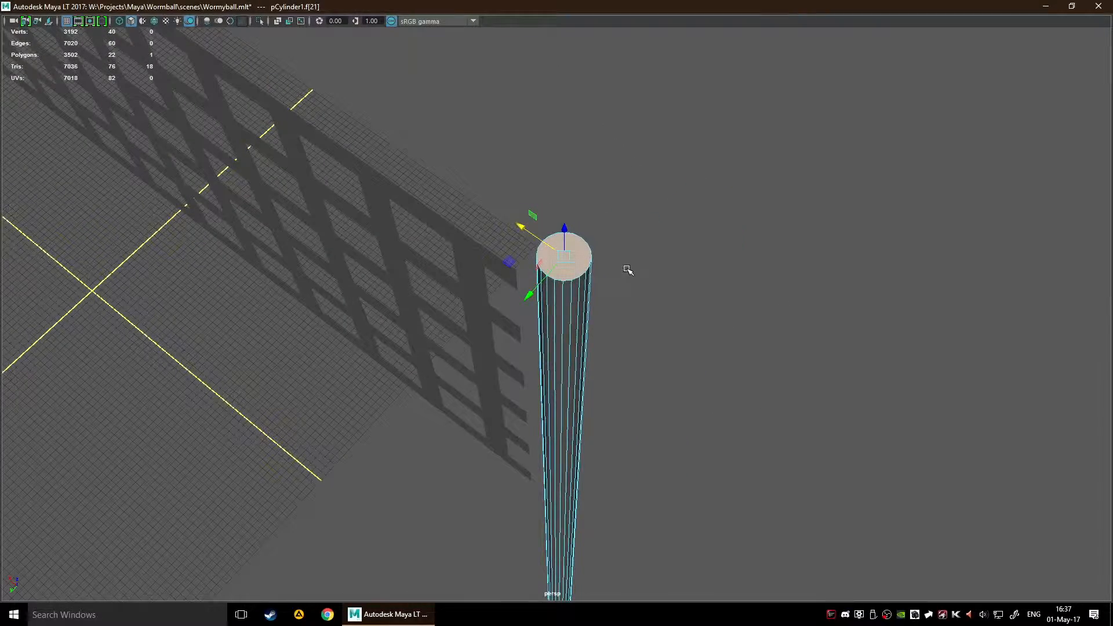
scroll(641, 301, "up", 6)
scroll(640, 298, "up", 3)
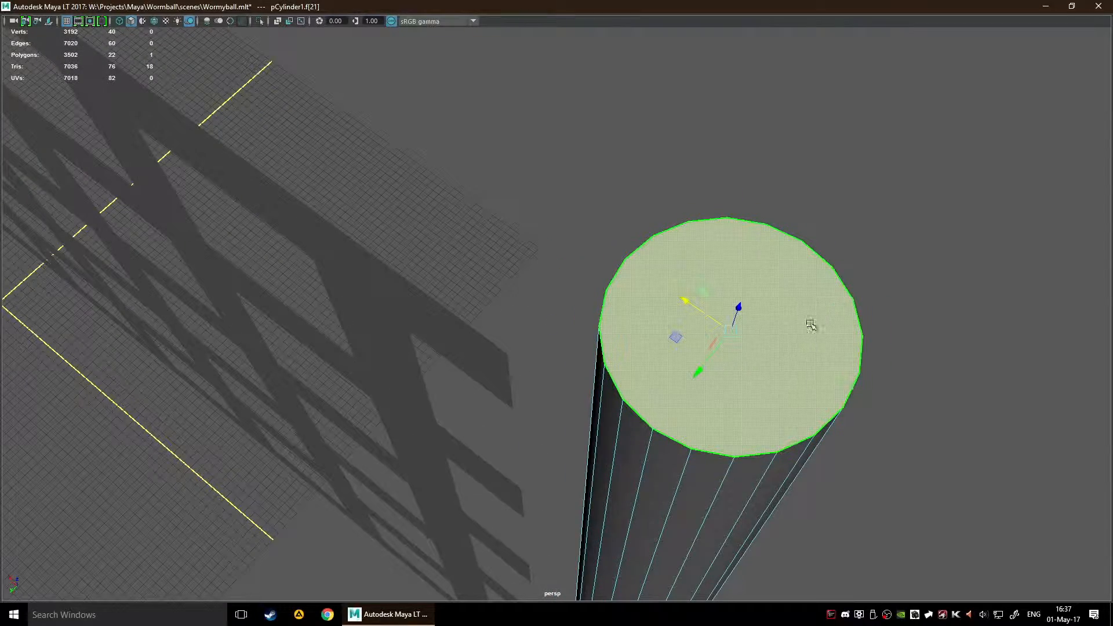
Step: Preview the pole with mesh smoothing, examine its tapered end, and return to the unsmoothed display
key("3")
scroll(818, 297, "down", 8)
left_click_drag(792, 293, 771, 282, "alt")
scroll(738, 285, "up", 1)
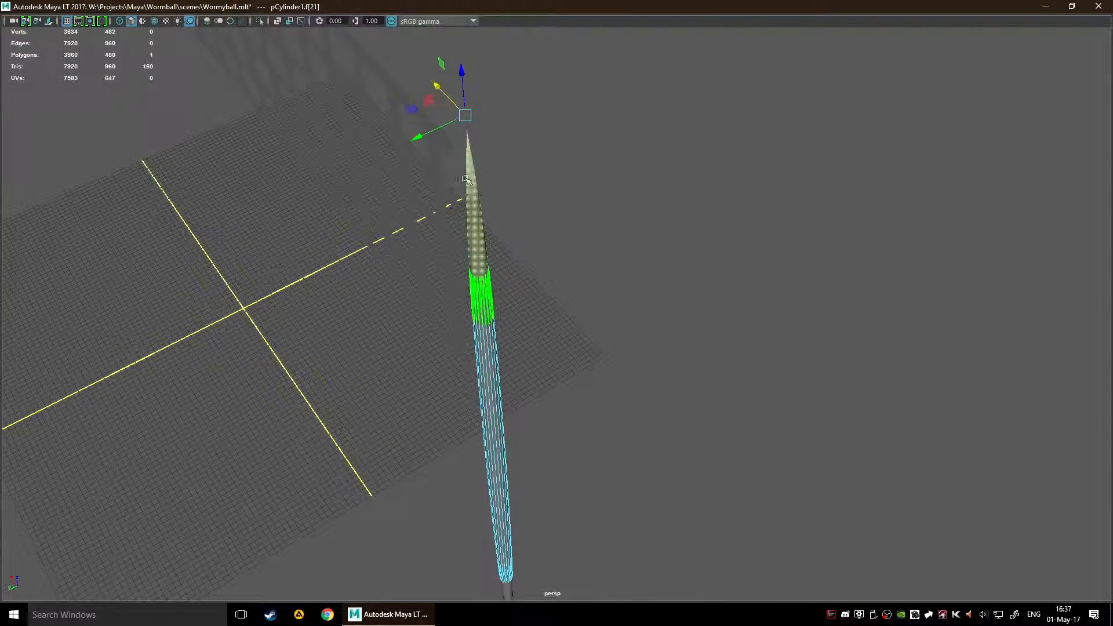
scroll(667, 206, "down", 3)
scroll(556, 251, "up", 4)
scroll(487, 223, "down", 5)
key("1")
scroll(662, 249, "up", 3)
middle_click_drag(657, 257, 689, 329, "alt")
scroll(596, 325, "up", 2)
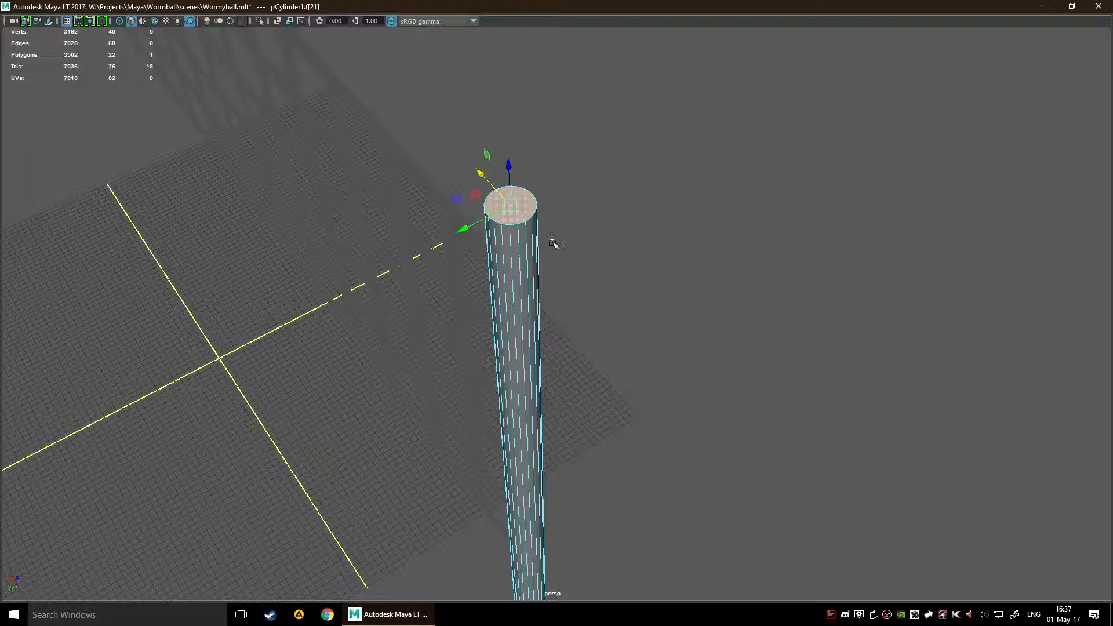
Step: Return to object selection and delete the cylinder pole
scroll(618, 329, "down", 5)
key("F8")
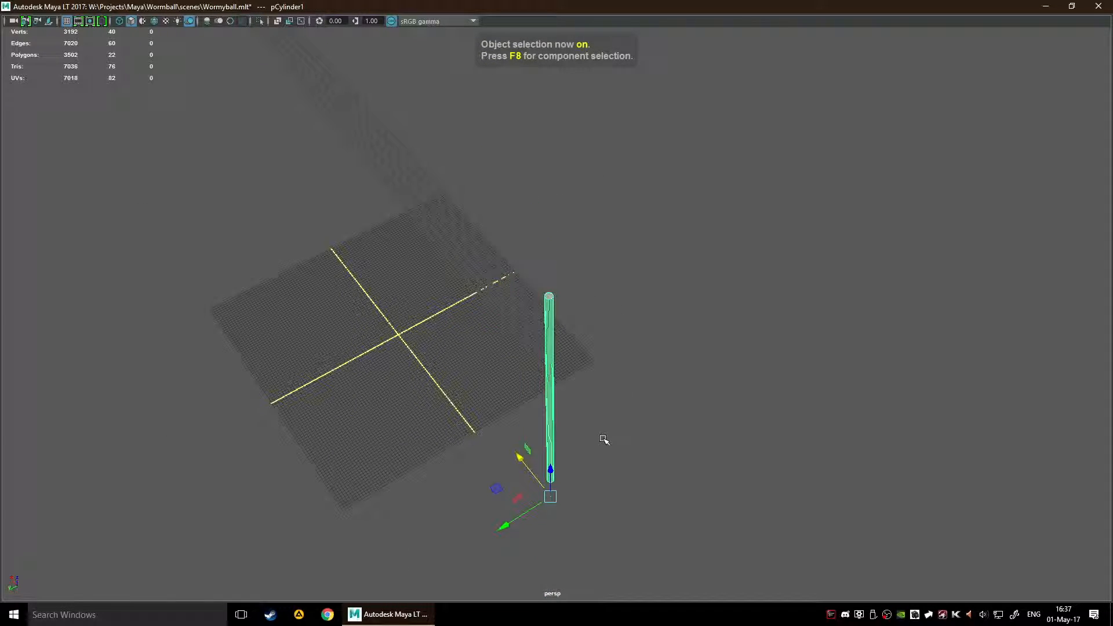
key("Delete")
Step: Reset the polygon cylinder creation options to their defaults and close them without creating a cylinder
key("space")
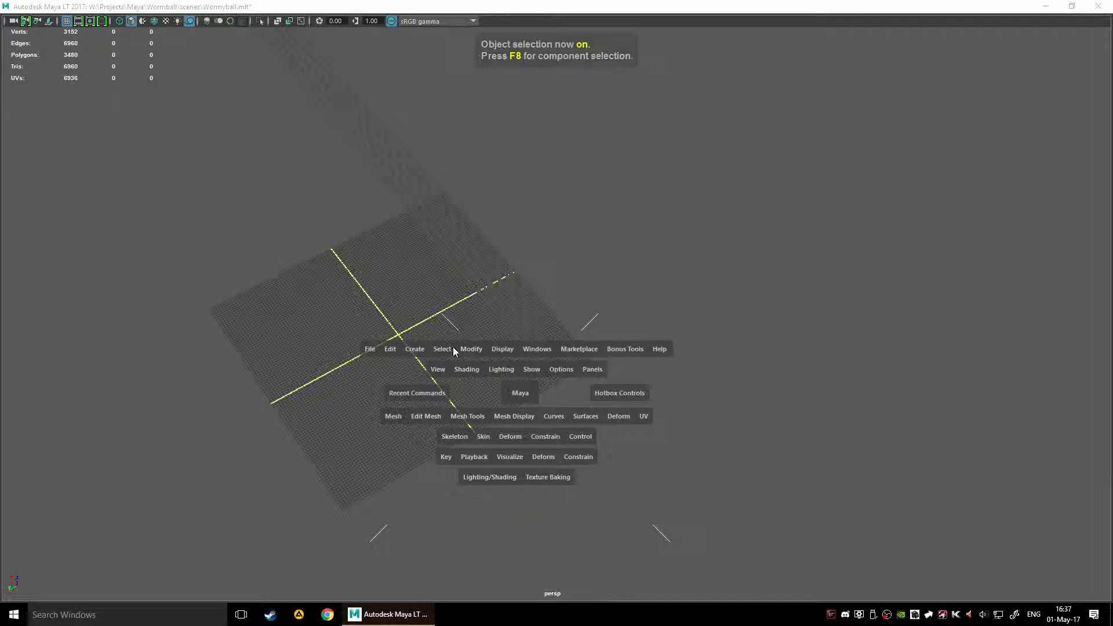
left_click(417, 348)
mouse_move(461, 393)
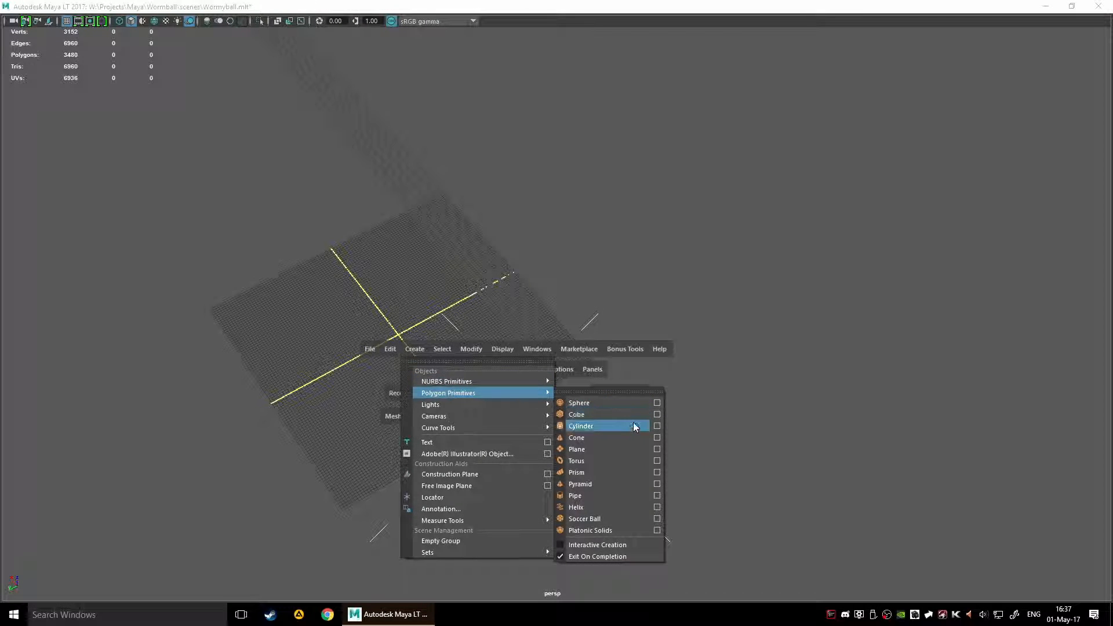
left_click(656, 427)
left_click_drag(273, 228, 336, 242)
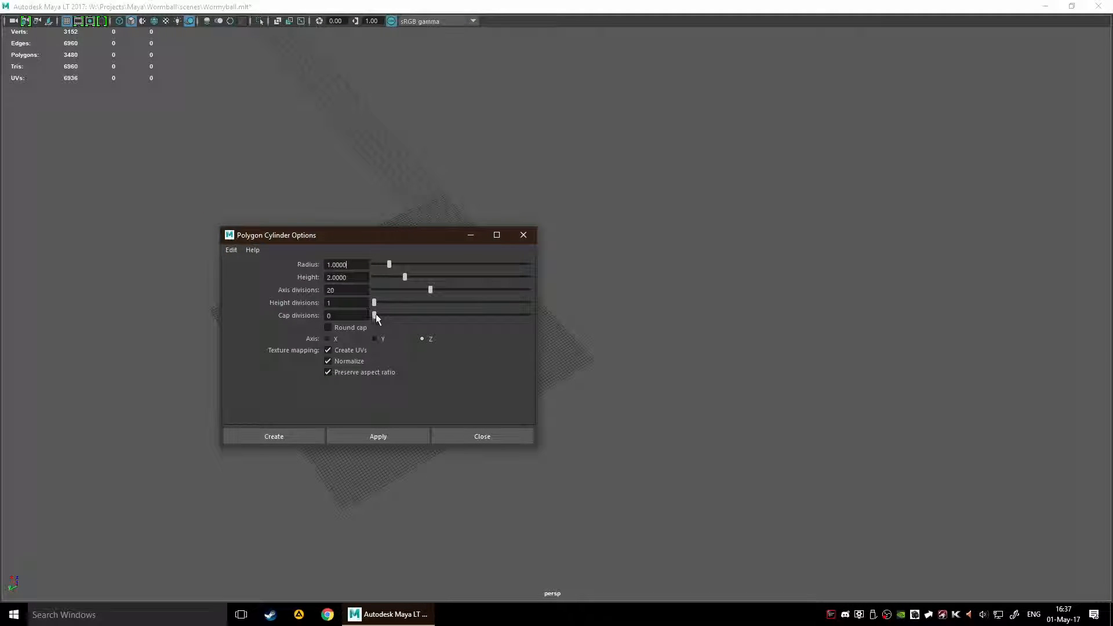
left_click(231, 250)
left_click(255, 275)
left_click(485, 434)
Step: Switch from the perspective view to a full-size side view
left_click_drag(460, 403, 488, 328, "alt")
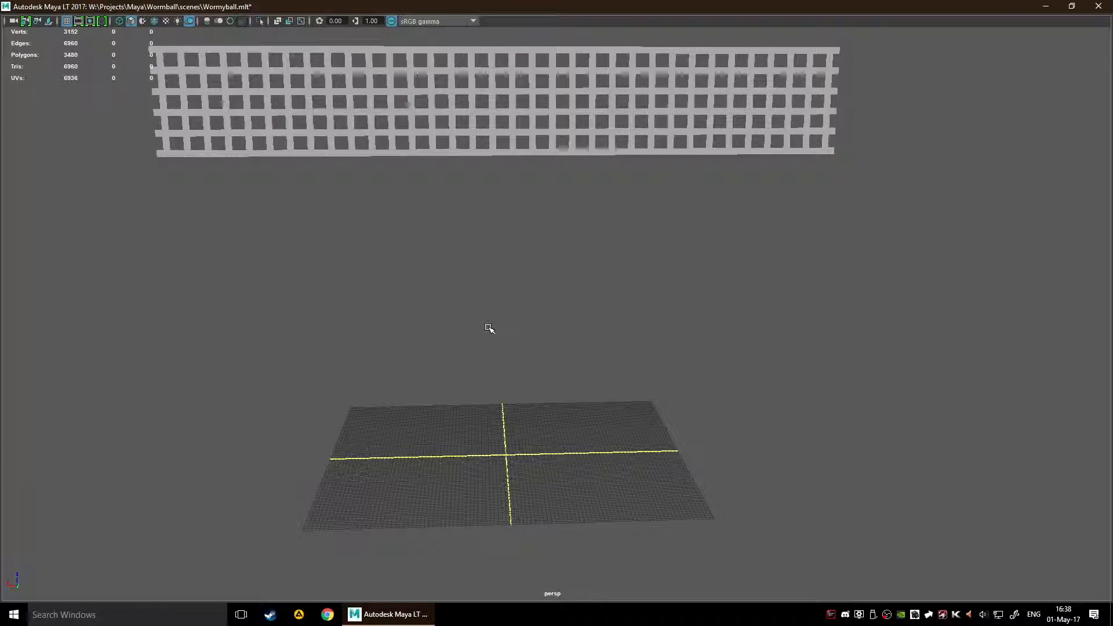
middle_click_drag(488, 328, 696, 253, "alt")
key("space")
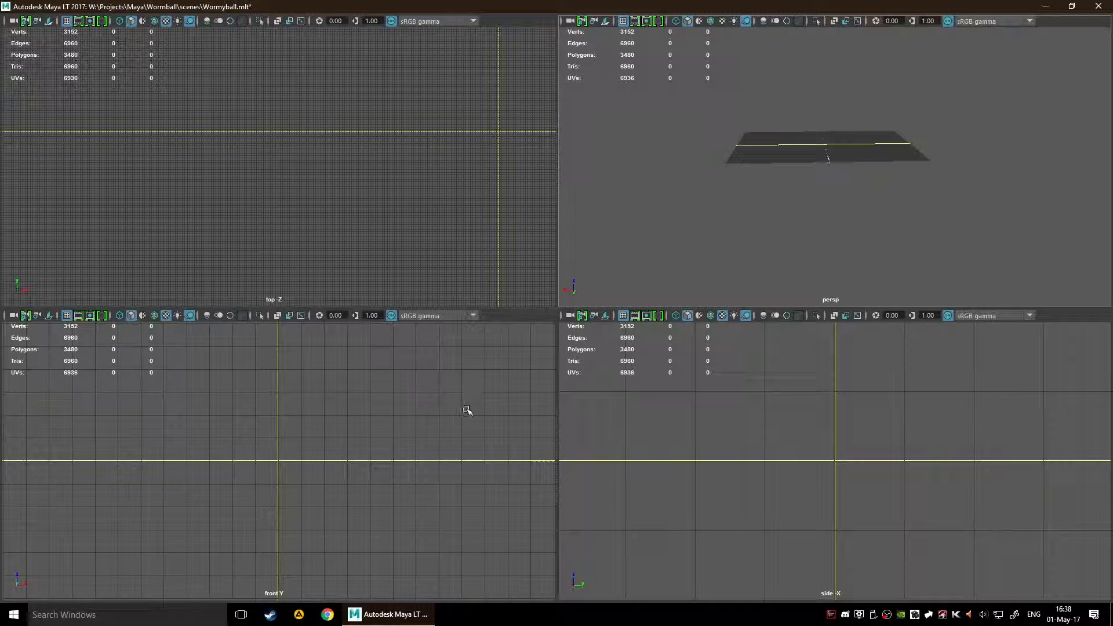
key("space")
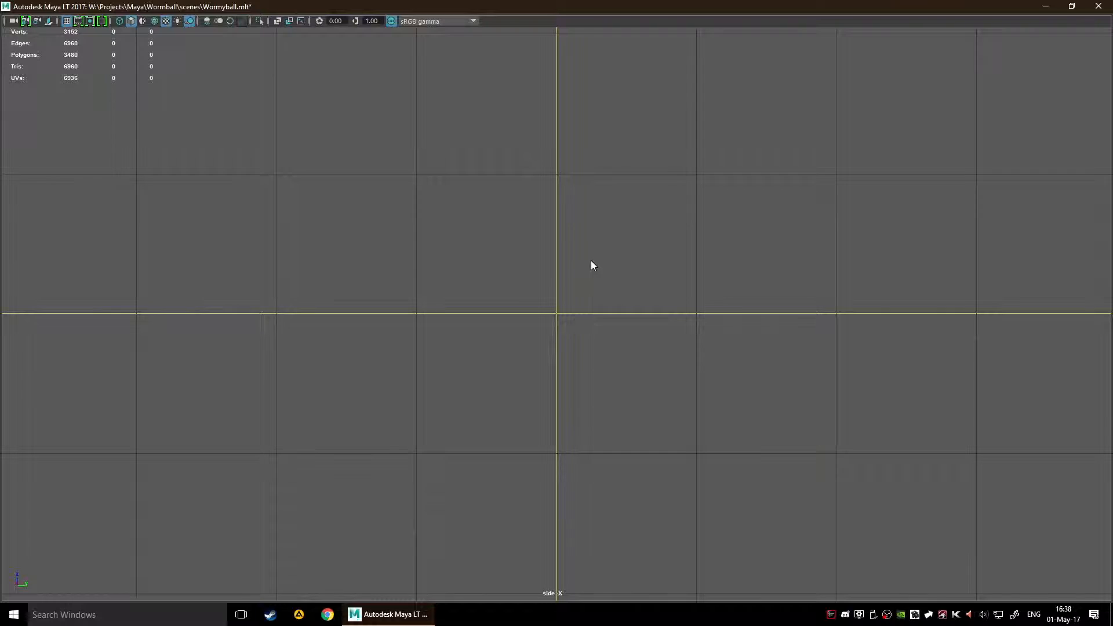
Step: Draw a thin base profile with the EP Curve Tool, from the origin about one grid square outward and back in to the pole's radius
key("space")
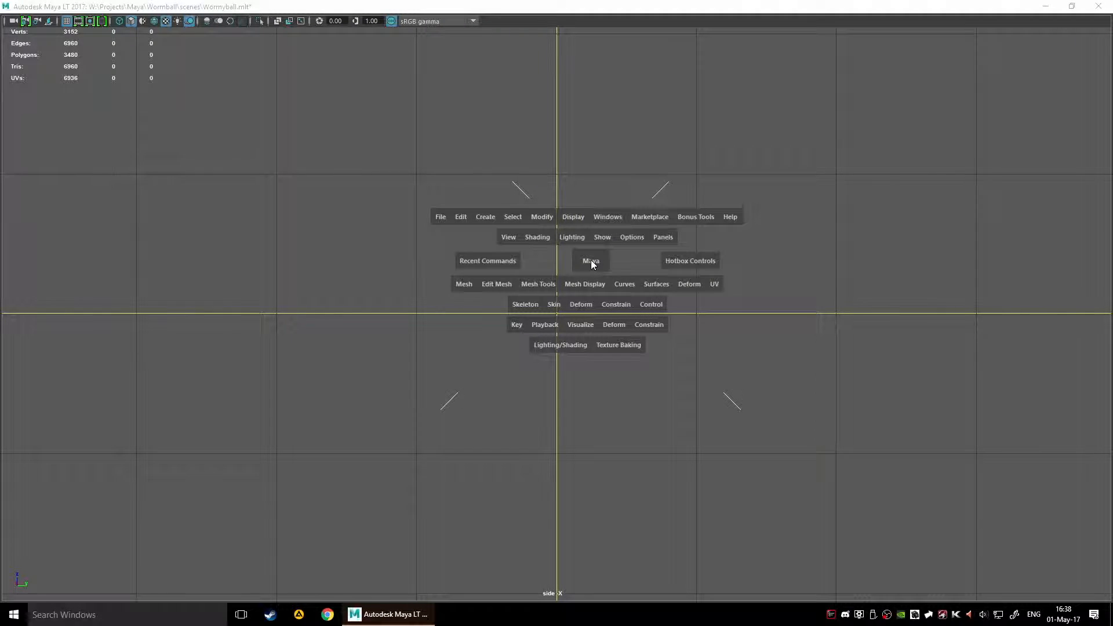
left_click(632, 284)
left_click(469, 306)
left_click(484, 216)
mouse_move(542, 296)
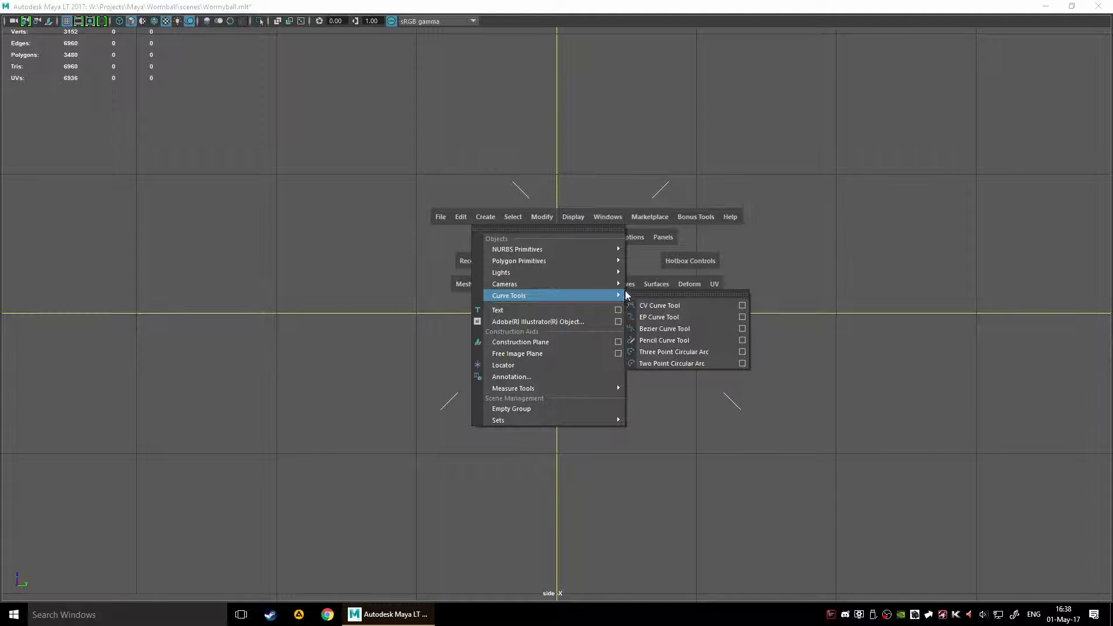
left_click(692, 317)
middle_click_drag(693, 316, 601, 411, "alt")
right_click_drag(600, 411, 603, 320, "alt")
middle_click_drag(591, 332, 571, 366, "alt")
right_click_drag(582, 382, 534, 432, "alt")
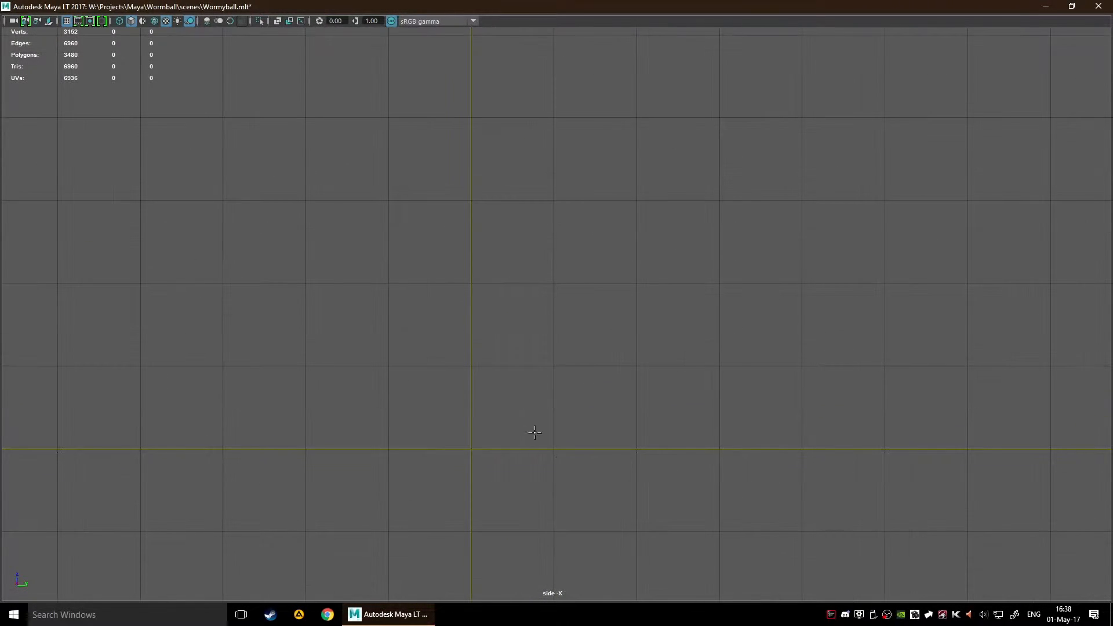
left_click(474, 451)
scroll(489, 308, "up", 1)
scroll(485, 293, "down", 3)
middle_click_drag(534, 192, 523, 296, "alt")
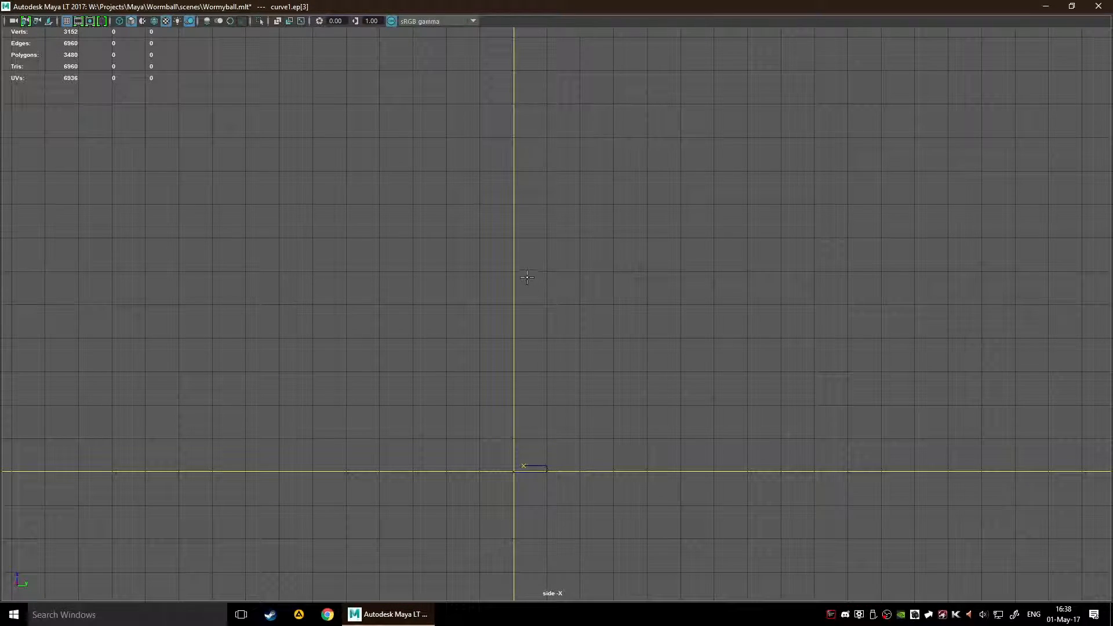
Step: Extend the profile curve straight up as the pole's side, turn it inward at the top, and finish it
left_click(523, 277)
scroll(582, 285, "up", 2)
scroll(587, 349, "down", 2)
key("w")
Step: Revolve the profile curve into a pole with a round base and frame it in the perspective view
key("space")
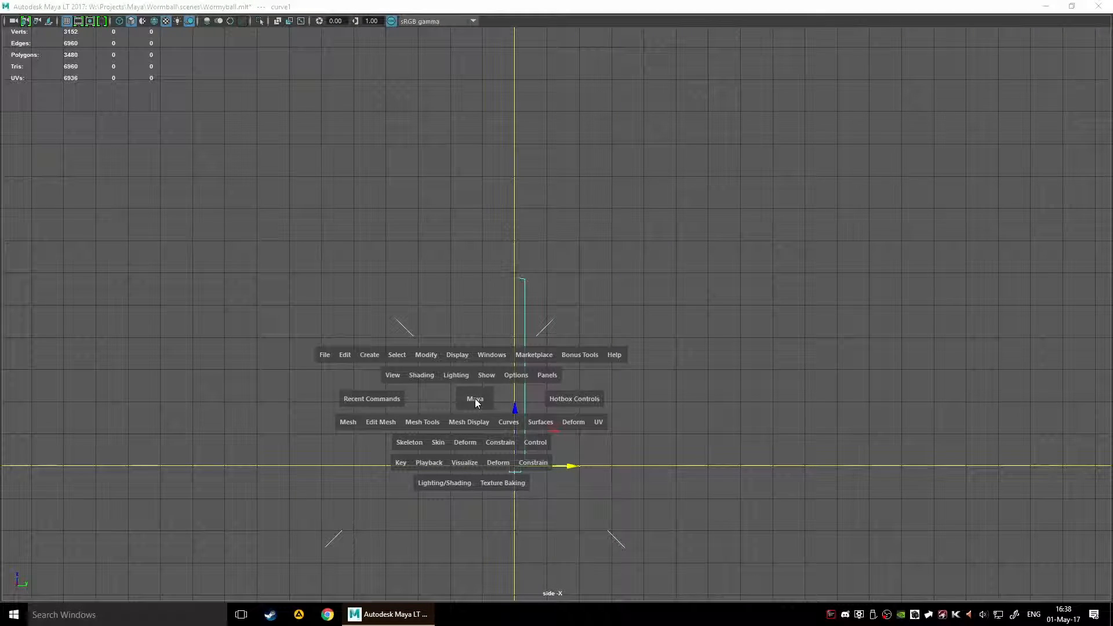
left_click_drag(539, 422, 533, 406)
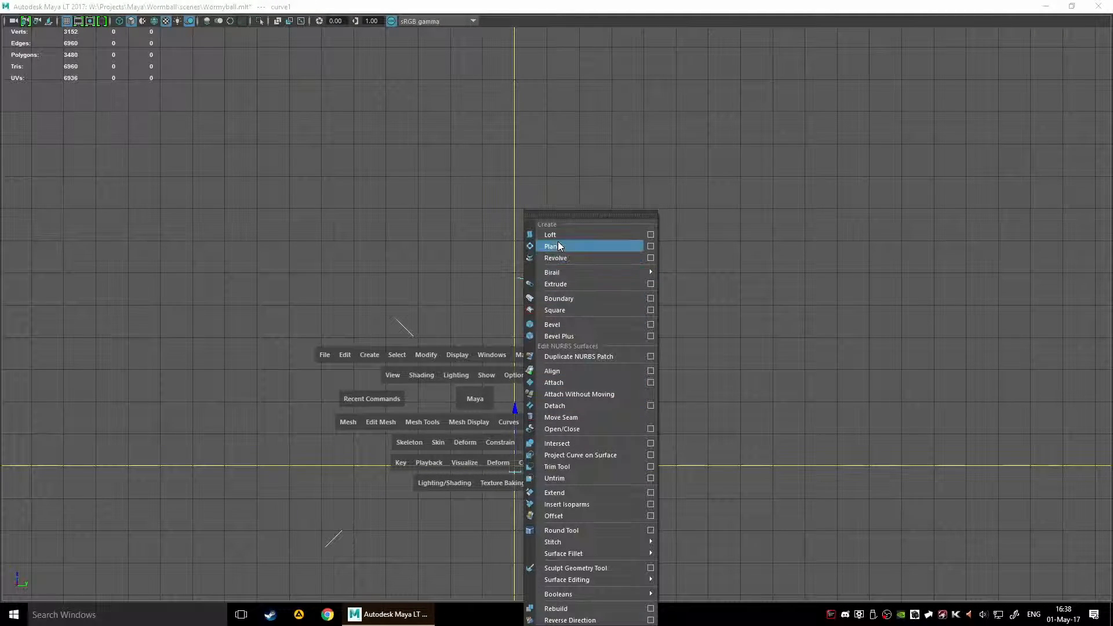
left_click(628, 259)
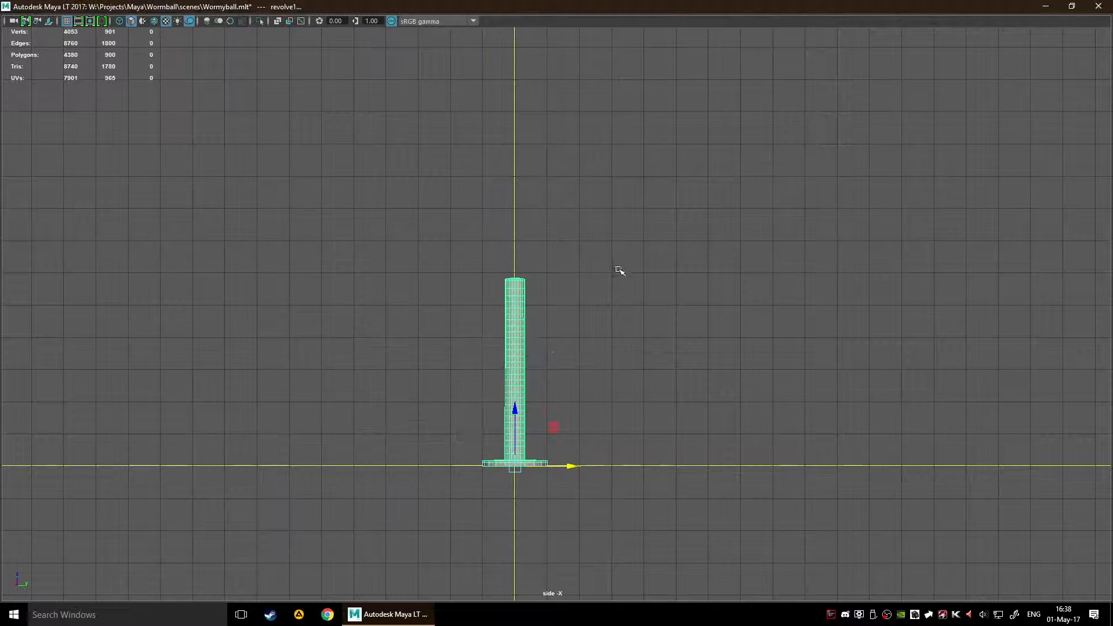
left_click_drag(641, 345, 615, 380, "alt")
key("space")
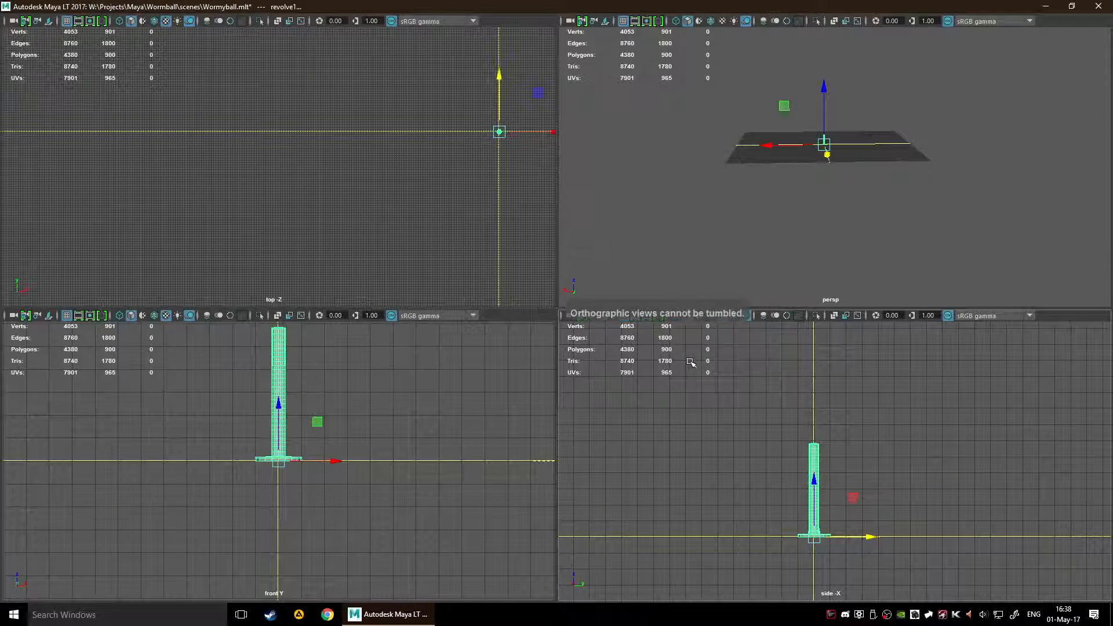
key("space")
left_click_drag(679, 278, 823, 413, "alt")
key("f")
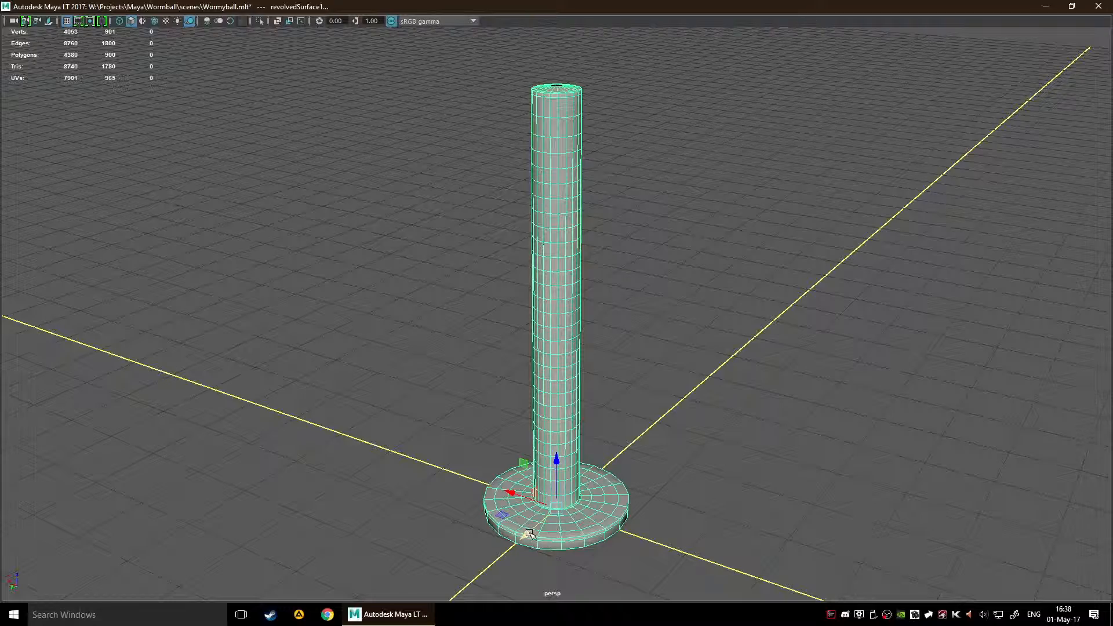
Step: Move the revolved pole along the Y axis away from its profile curve
left_click_drag(529, 534, 631, 482)
left_click_drag(784, 475, 792, 454, "alt")
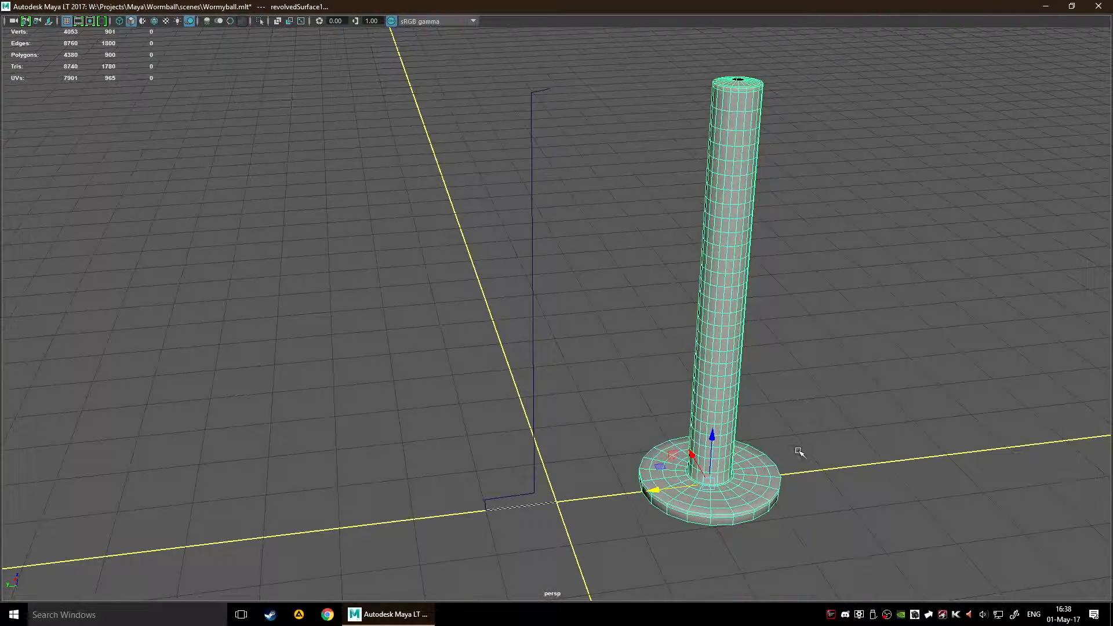
middle_click_drag(792, 454, 632, 440, "alt")
Step: Toggle component selection on the revolved pole, return to object selection and reselect only the pole
scroll(631, 435, "up", 3)
key("F8")
scroll(684, 384, "down", 5)
key("F8")
key("F8")
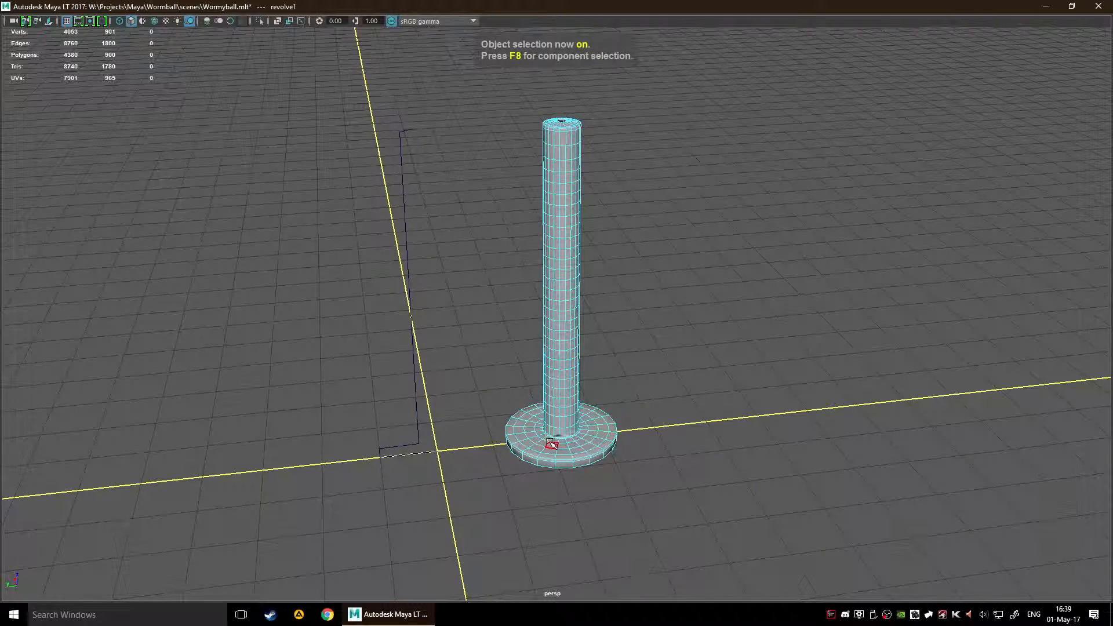
left_click(669, 393)
left_click_drag(668, 393, 597, 298, "alt")
left_click(601, 296)
Step: Examine the revolved pole's mesh, base and open top beside the profile curve from several sides
left_click_drag(712, 232, 566, 181, "alt")
scroll(658, 237, "down", 5)
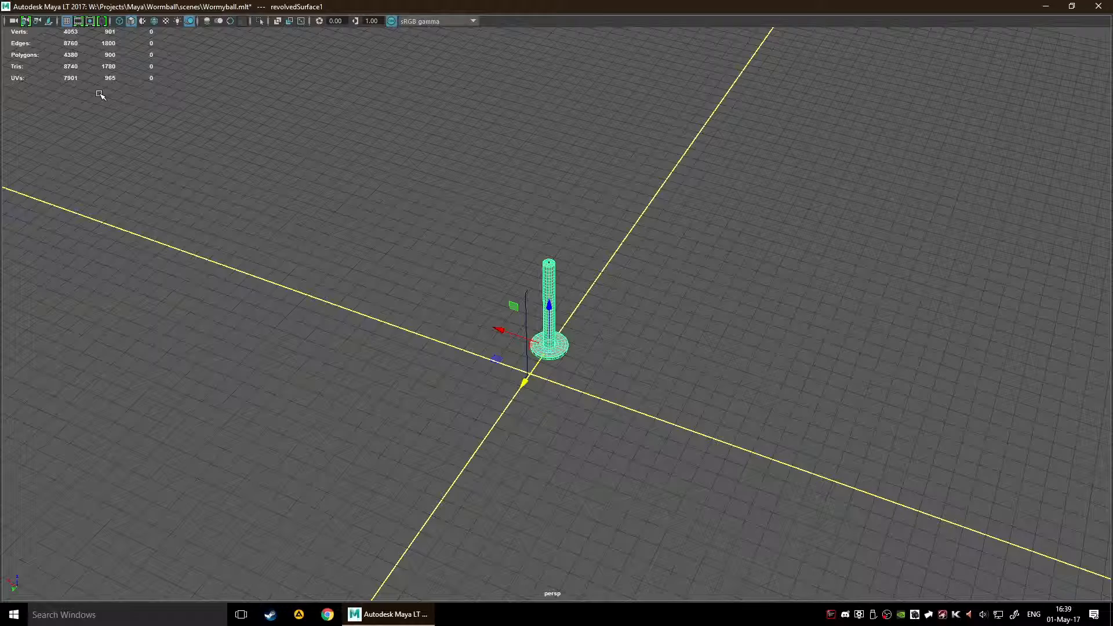
left_click_drag(488, 257, 621, 277, "alt")
scroll(642, 281, "up", 6)
right_click_drag(621, 277, 715, 257, "alt")
middle_click_drag(715, 257, 635, 357, "alt")
right_click_drag(516, 355, 549, 350, "alt")
left_click_drag(549, 350, 646, 350, "alt")
scroll(636, 365, "down", 10)
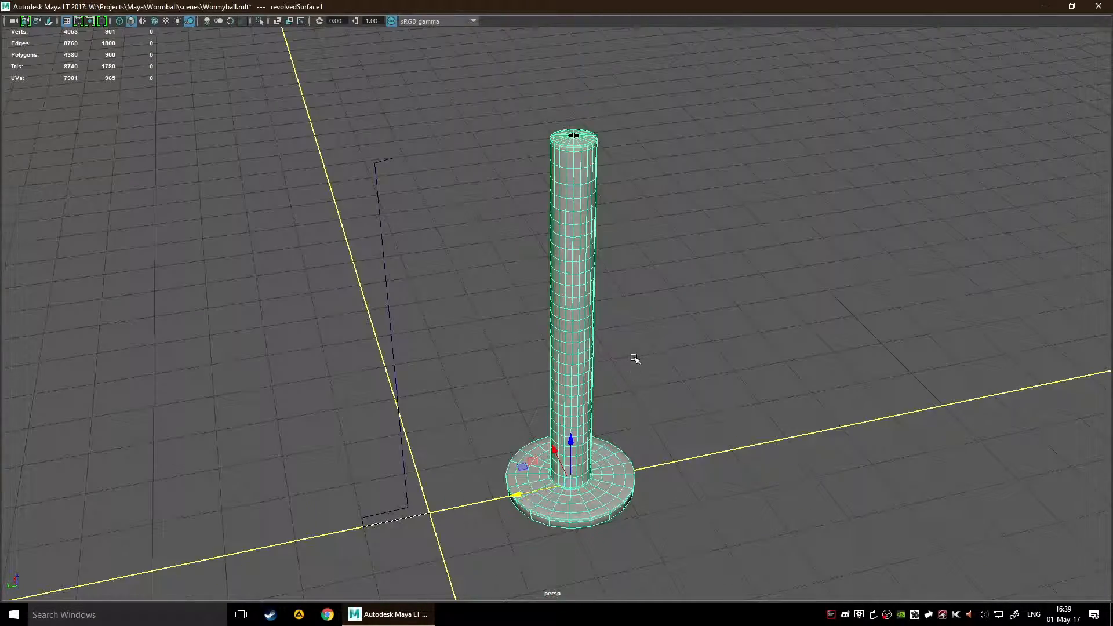
Step: Stretch the revolved pole vertically along the Z axis until it extends above the raised lattice net
scroll(576, 336, "down", 6)
scroll(576, 336, "up", 3)
scroll(568, 342, "down", 3)
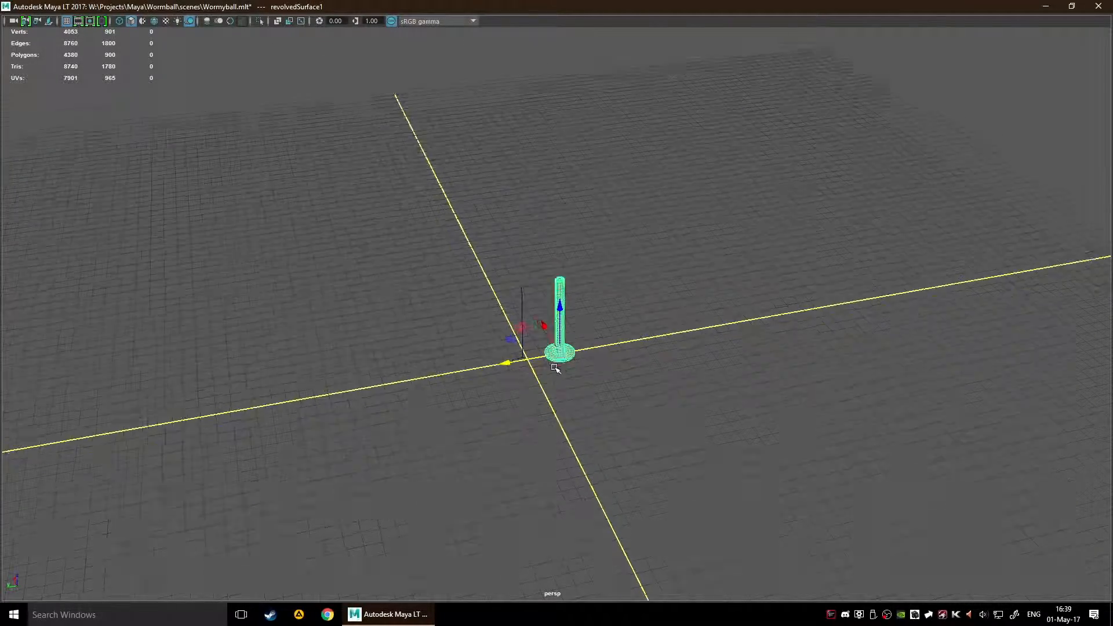
left_click_drag(562, 309, 612, 32)
scroll(594, 203, "down", 5)
left_click_drag(560, 267, 557, 105)
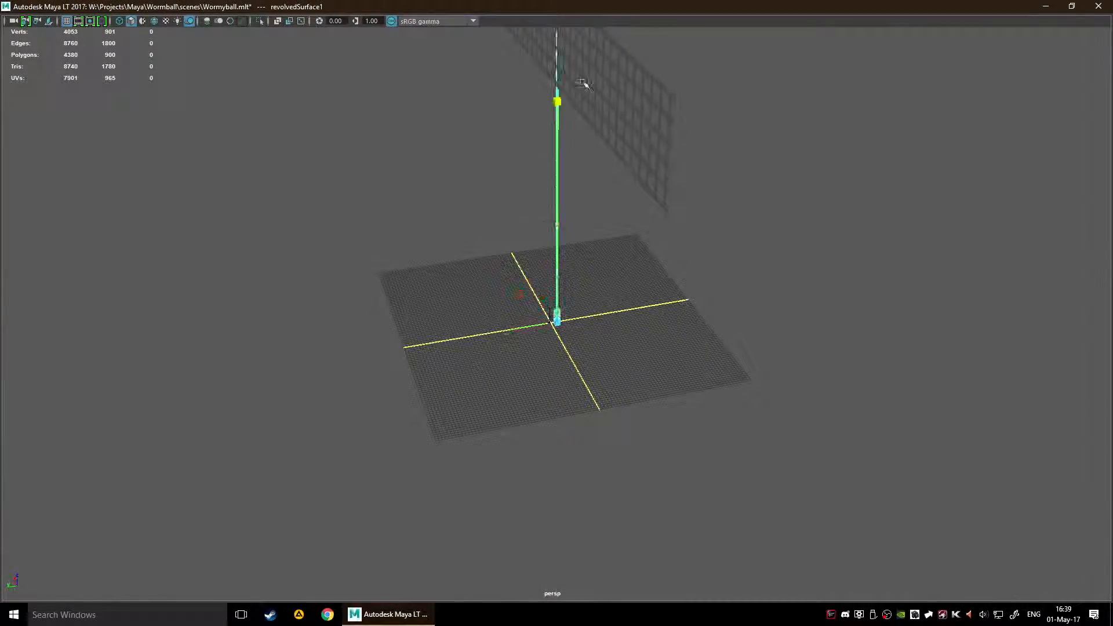
scroll(708, 205, "down", 4)
left_click_drag(640, 231, 767, 225, "alt")
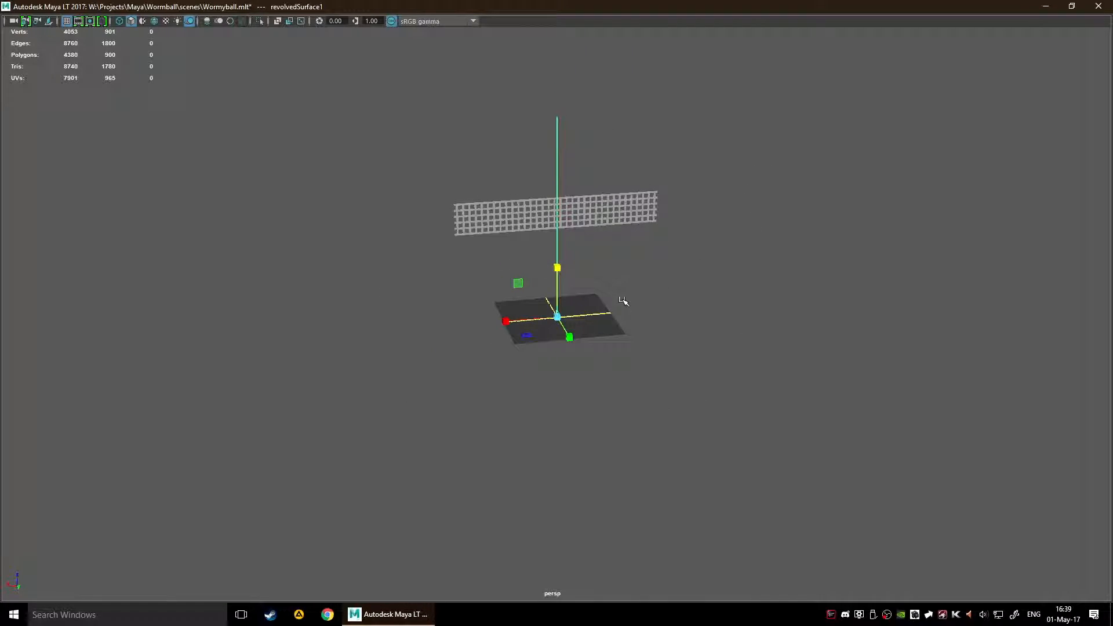
Step: Select the profile curve beside the pole and scale it up vertically along the Z axis to net height
scroll(614, 313, "up", 10)
left_click(611, 360)
left_click_drag(671, 355, 800, 343, "alt")
left_click_drag(660, 388, 796, 101)
scroll(782, 168, "down", 12)
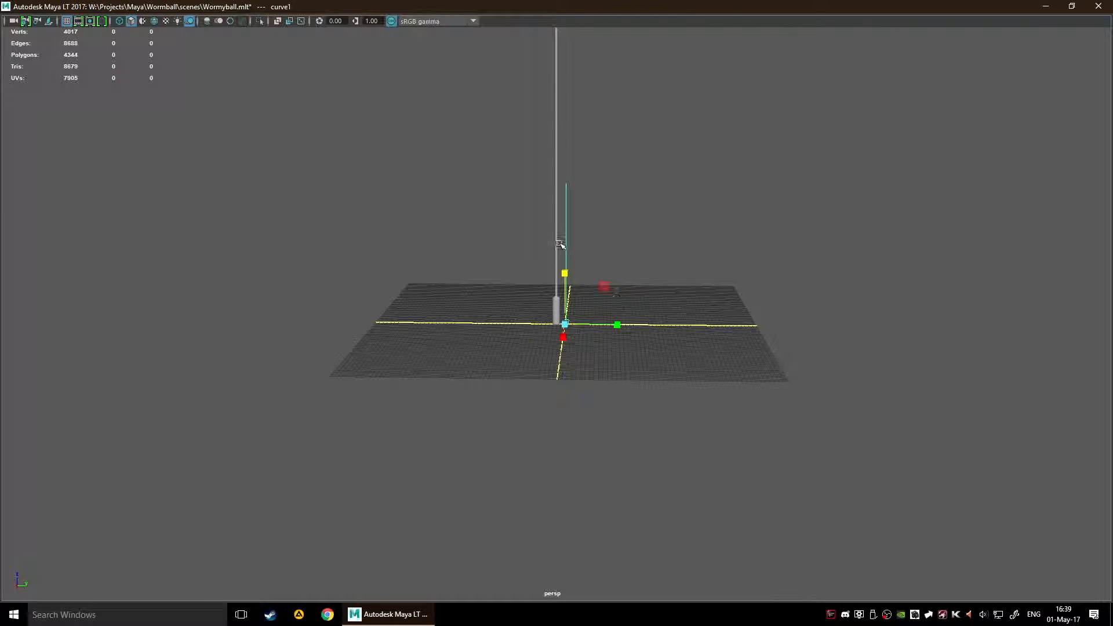
left_click_drag(564, 273, 615, 171)
scroll(641, 174, "down", 8)
scroll(601, 273, "up", 6)
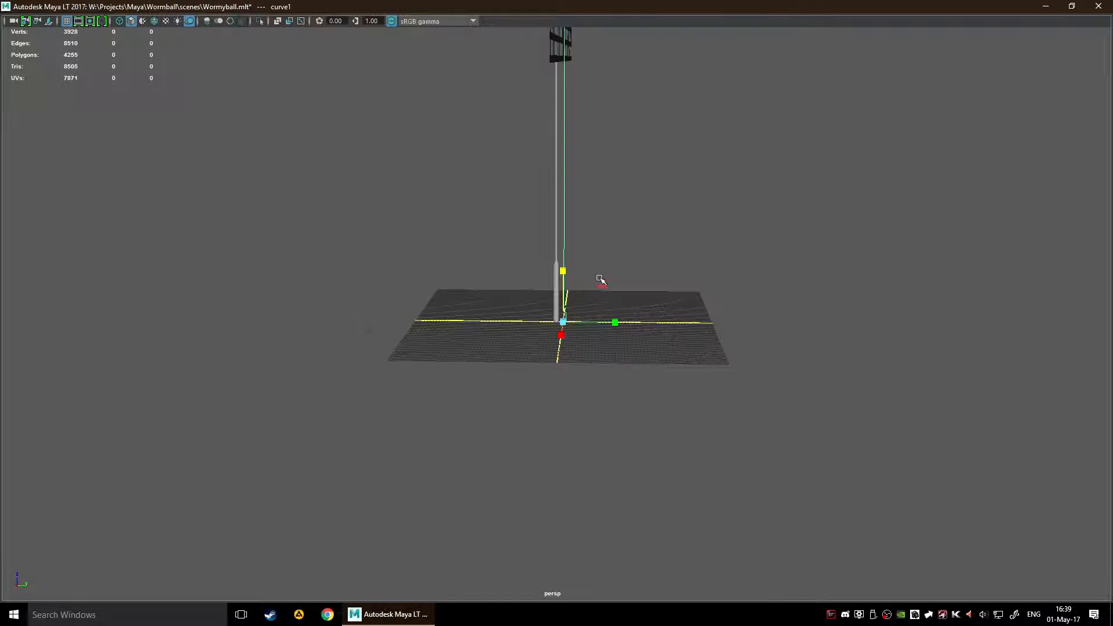
scroll(597, 274, "up", 5)
left_click_drag(569, 278, 599, 200)
scroll(601, 201, "down", 8)
Step: Delete the stretched pole together with its profile curve, keeping only the lattice net
middle_click_drag(661, 189, 501, 275, "alt")
left_click_drag(500, 275, 393, 286, "alt")
left_click_drag(365, 241, 776, 301)
key("Delete")
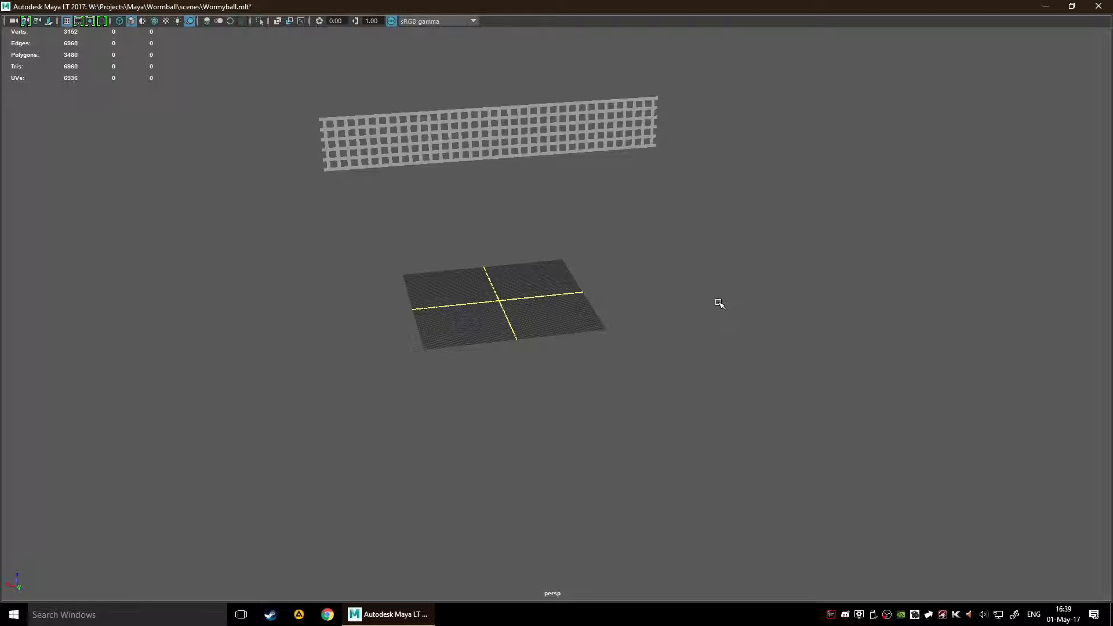